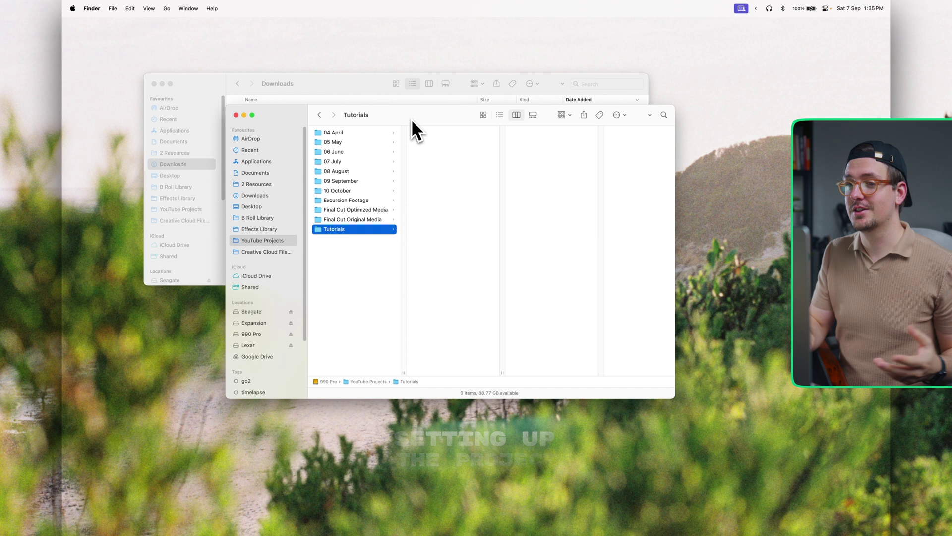
- Create a folder named X3 Short inside the Tutorials folder
{"action": "left_click", "coordinate": [447, 215]}
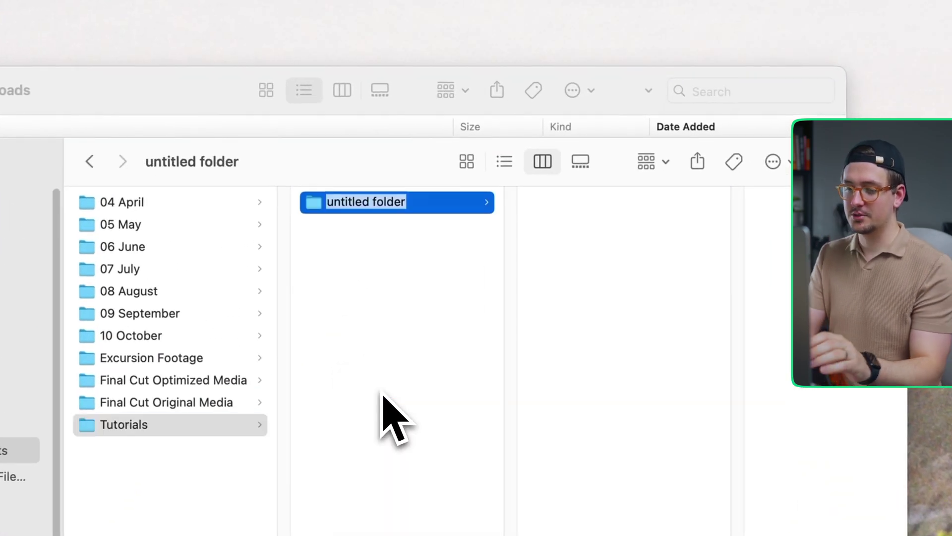
{"action": "type", "text": "X3"}
{"action": "key", "text": "BackSpace"}
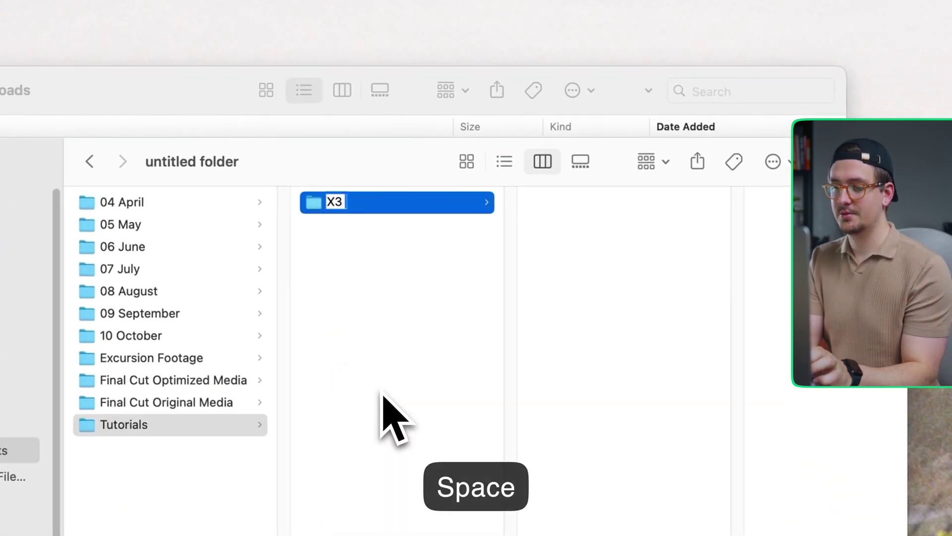
{"action": "key", "text": "Return"}
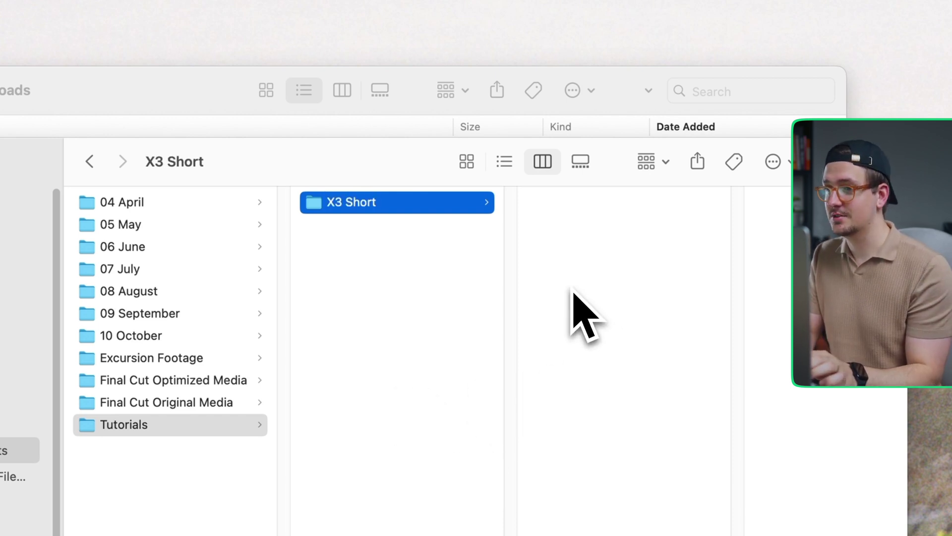
- Create a folder named Video inside the X3 Short folder
{"action": "right_click", "coordinate": [594, 244]}
{"action": "left_click", "coordinate": [618, 259]}
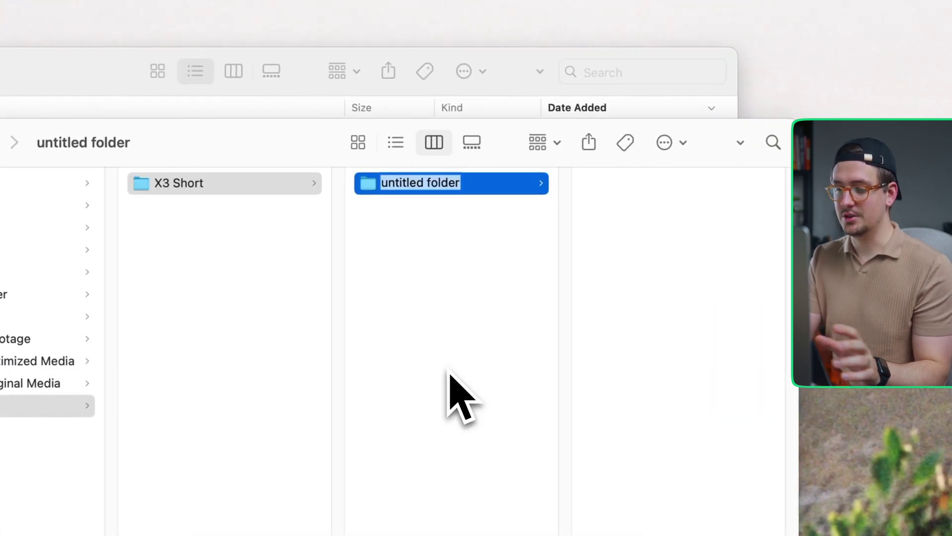
{"action": "type", "text": "Video"}
{"action": "key", "text": "Return"}
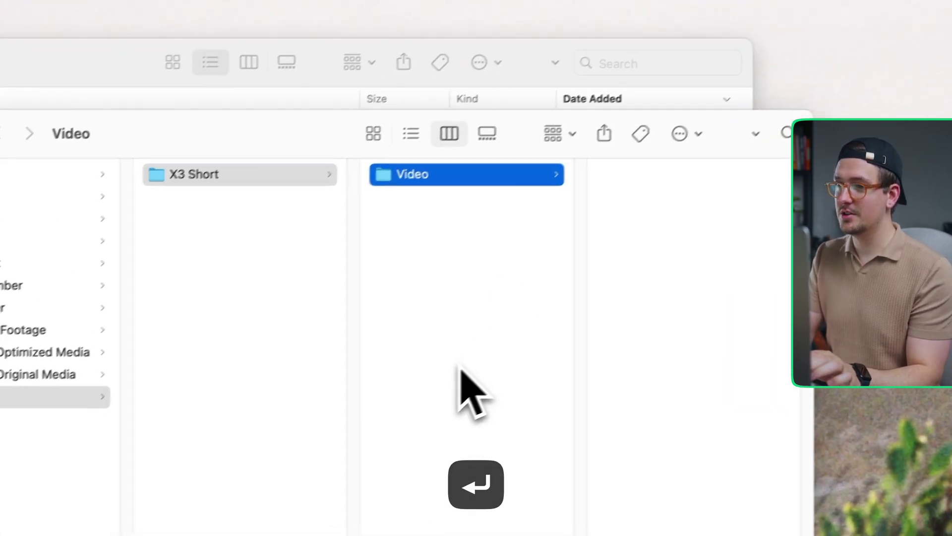
- Add two more folders named Audio and Working Files alongside the Video folder in X3 Short
{"action": "key", "text": "super+shift+n"}
{"action": "type", "text": "Audio"}
{"action": "key", "text": "Return"}
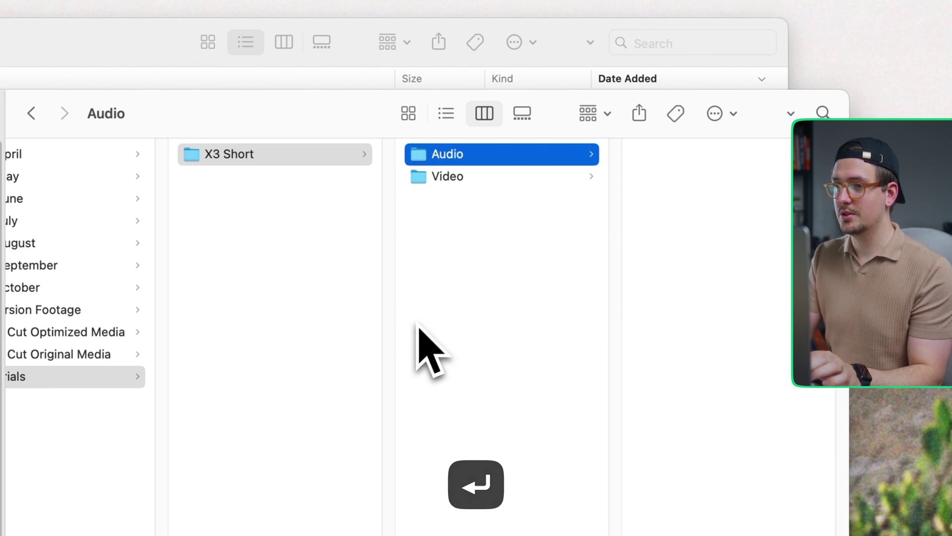
{"action": "right_click", "coordinate": [458, 230]}
{"action": "left_click", "coordinate": [484, 248]}
{"action": "type", "text": "Working Files"}
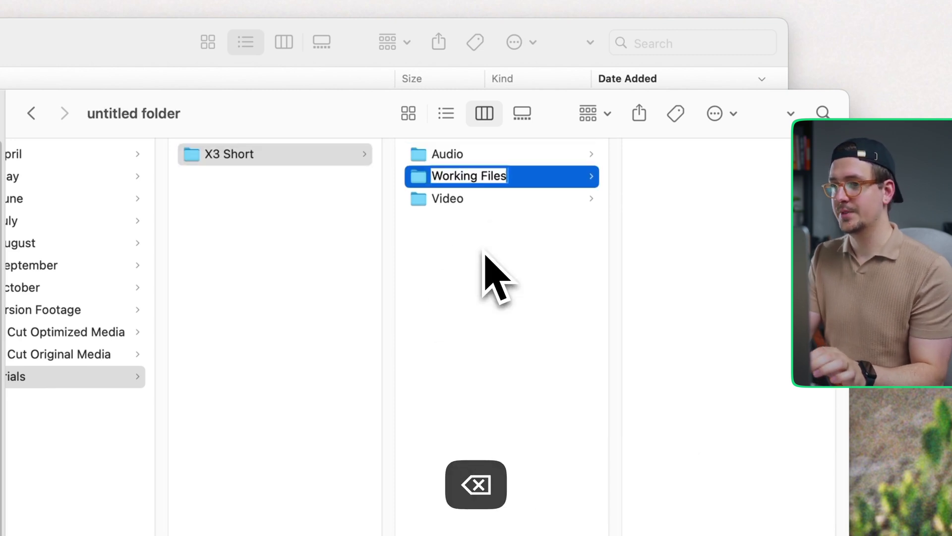
{"action": "key", "text": "Return"}
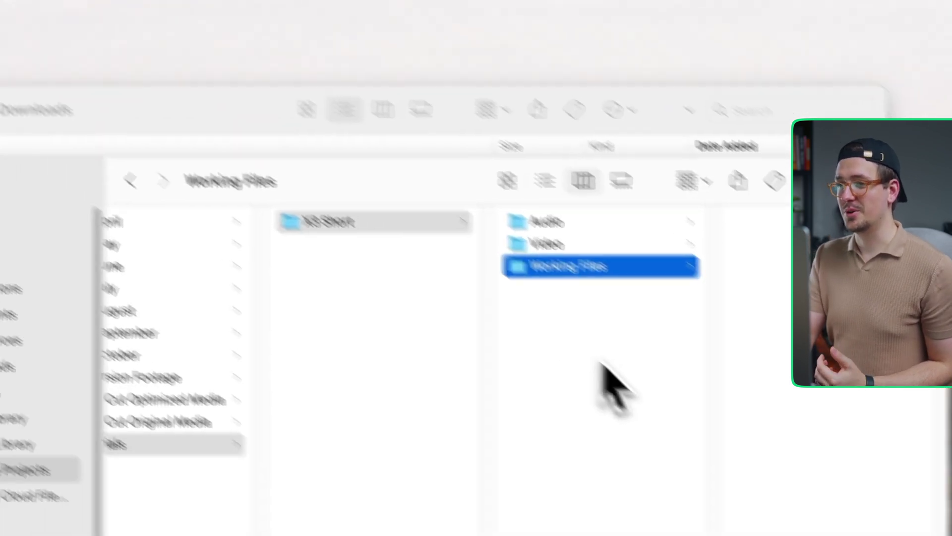
- Preview the X3 vs X4 2.mov clip in the Downloads folder
{"action": "left_click", "coordinate": [495, 315]}
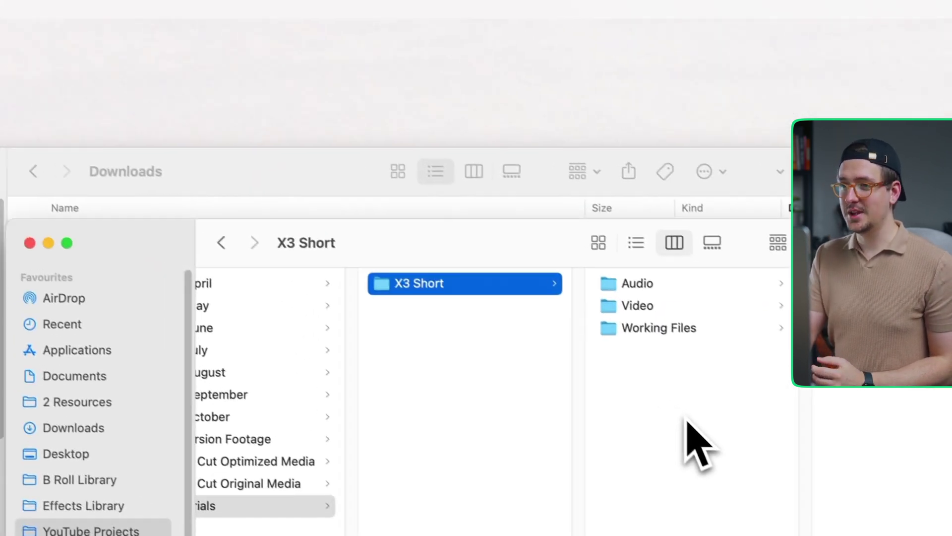
{"action": "left_click", "coordinate": [45, 75]}
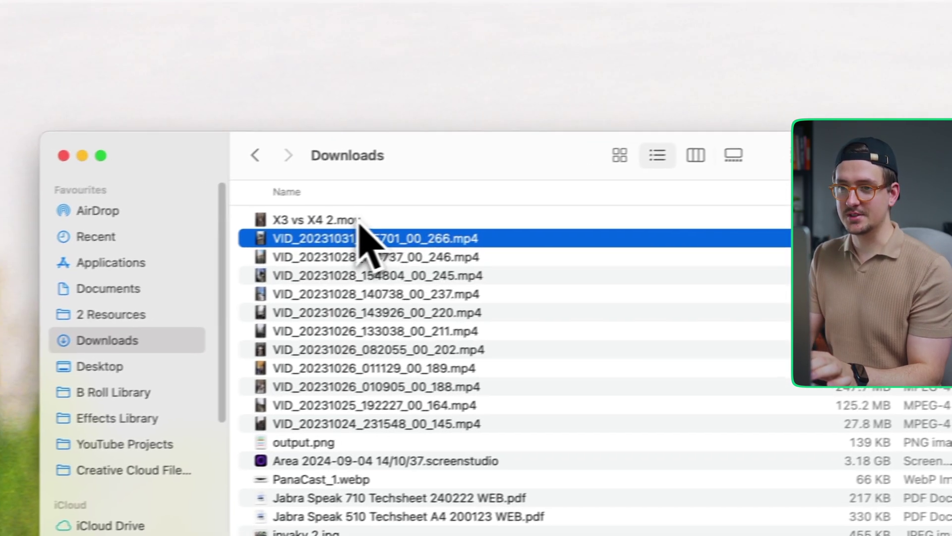
{"action": "left_click", "coordinate": [359, 221]}
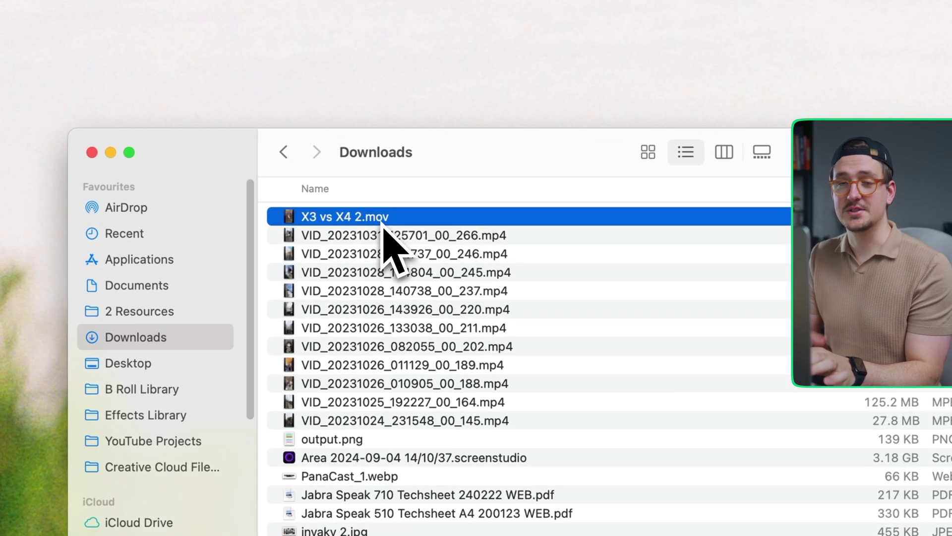
{"action": "key", "text": "space"}
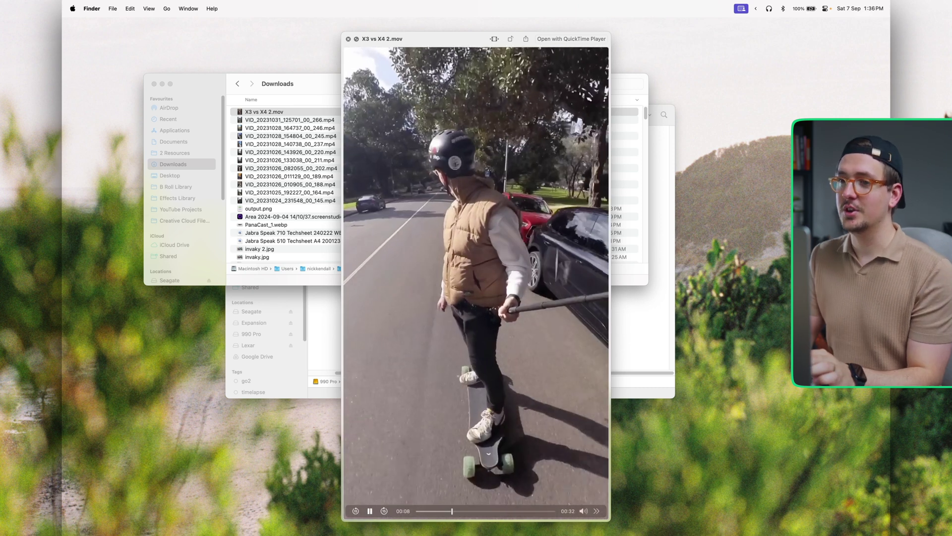
{"action": "key", "text": "space"}
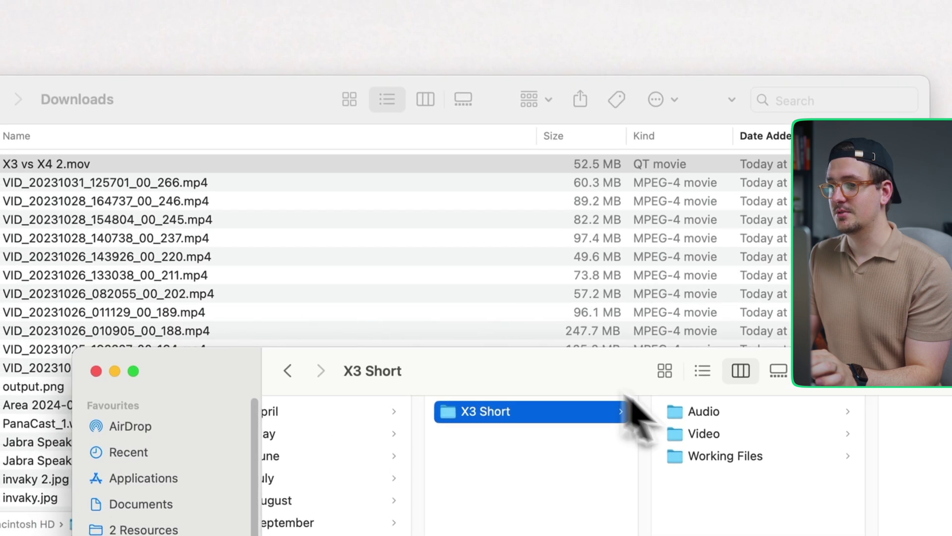
- Copy X3 vs X4 2.mov from Downloads into the Video folder of X3 Short
{"action": "left_click", "coordinate": [524, 92]}
{"action": "left_click_drag", "start_coordinate": [101, 171], "coordinate": [932, 471]}
{"action": "left_click", "coordinate": [922, 425]}
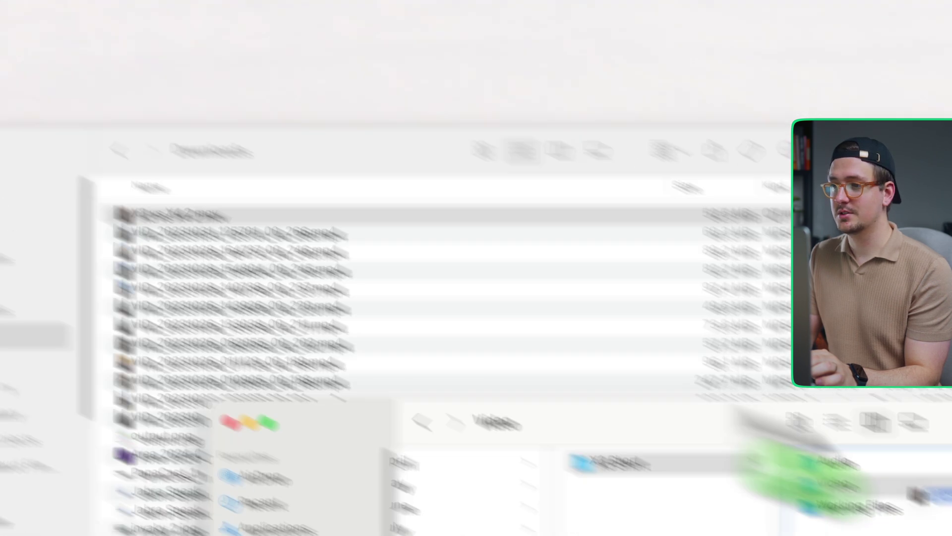
- Preview the copied X3 vs X4 2.mov and scrub to about 14 seconds
{"action": "key", "text": "space"}
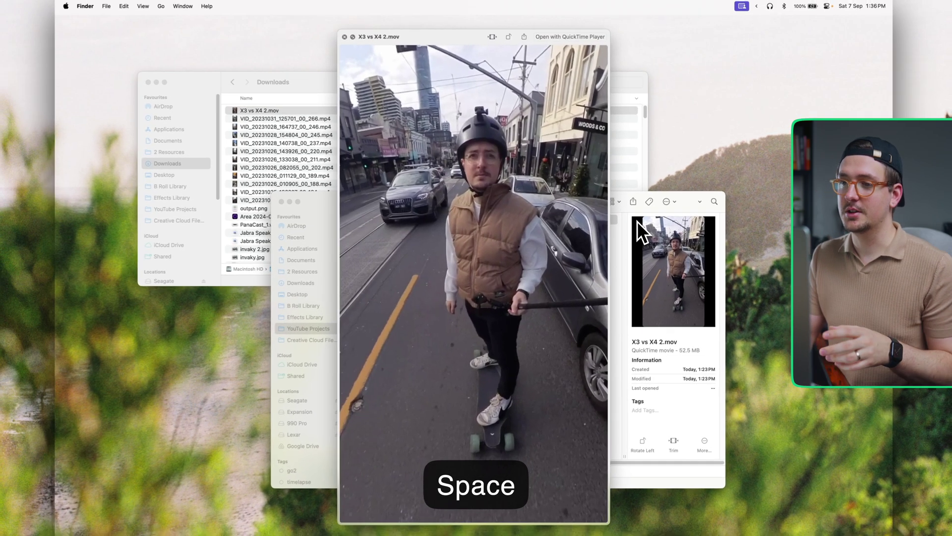
{"action": "left_click_drag", "start_coordinate": [421, 510], "coordinate": [477, 515]}
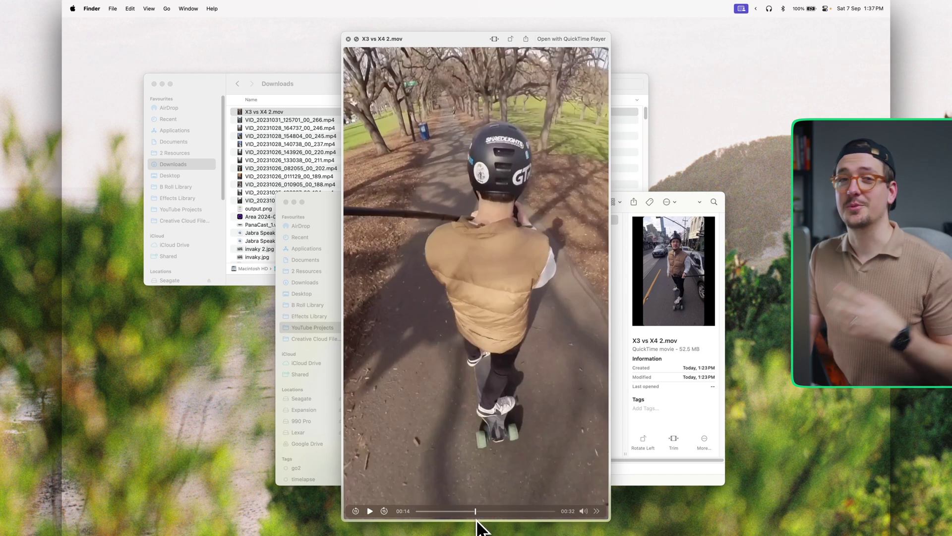
{"action": "key", "text": "space"}
- Preview the VID clips in Downloads one after another, starting with VID_20231031_125701_00_266.mp4
{"action": "left_click", "coordinate": [260, 119]}
{"action": "key", "text": "space"}
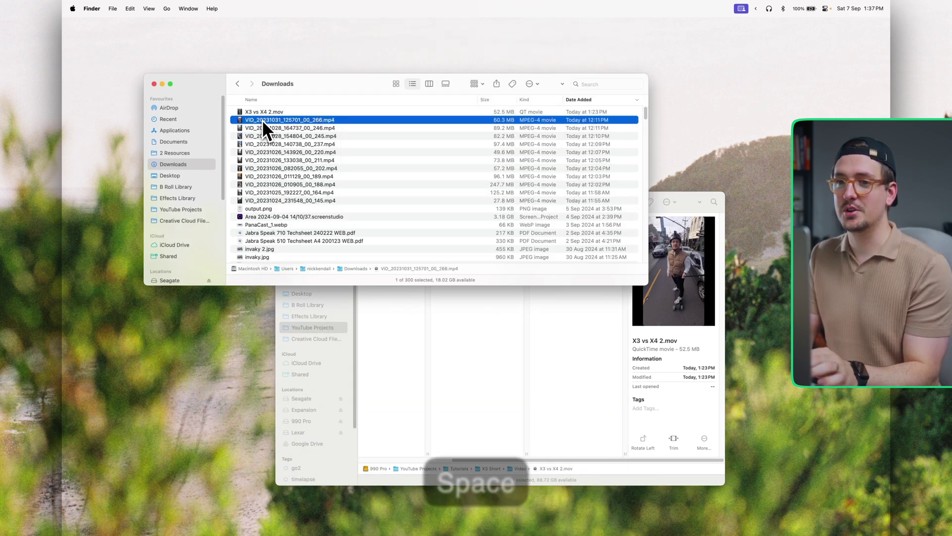
{"action": "key", "text": "Down"}
{"action": "key", "text": "Down"}
{"action": "key", "text": "Down"}
{"action": "key", "text": "Down"}
{"action": "key", "text": "Down"}
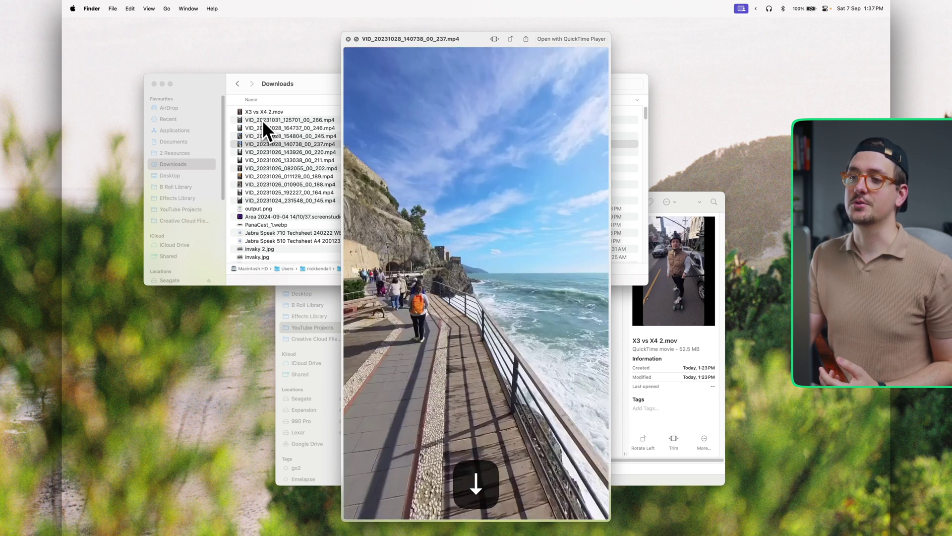
{"action": "key", "text": "Down"}
{"action": "key", "text": "Down"}
{"action": "key", "text": "space"}
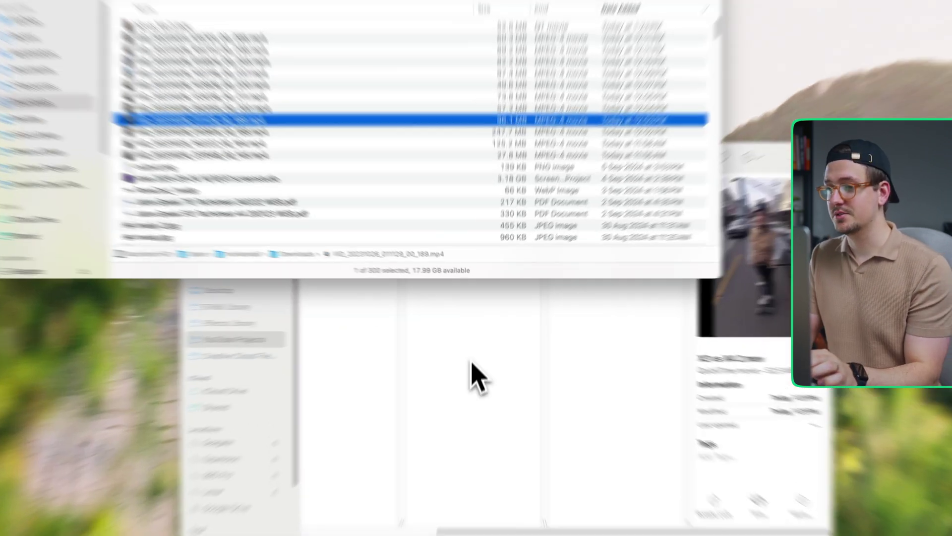
- Create a folder named B Roll inside the Video folder of X3 Short
{"action": "left_click", "coordinate": [488, 357]}
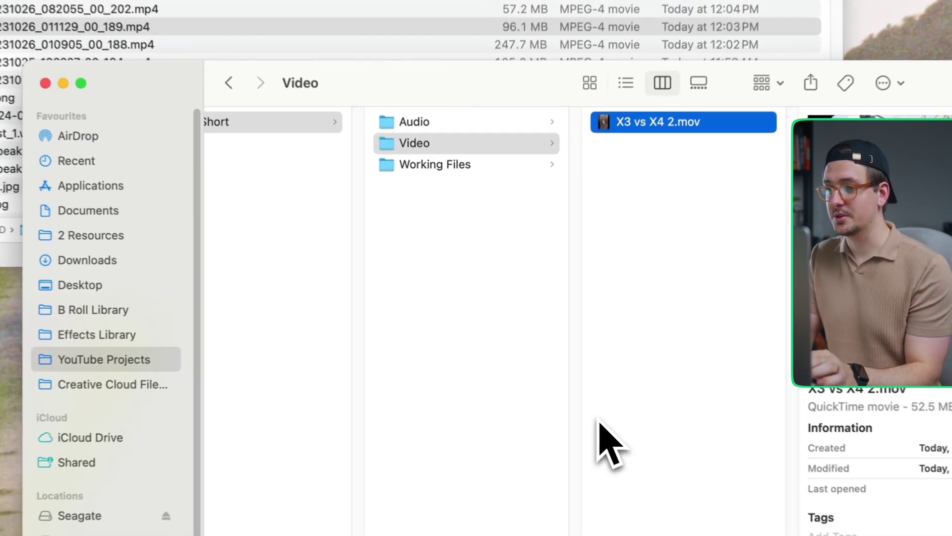
{"action": "right_click", "coordinate": [466, 279]}
{"action": "left_click", "coordinate": [551, 143]}
{"action": "right_click", "coordinate": [688, 194]}
{"action": "left_click", "coordinate": [709, 199]}
{"action": "type", "text": "B Rol"}
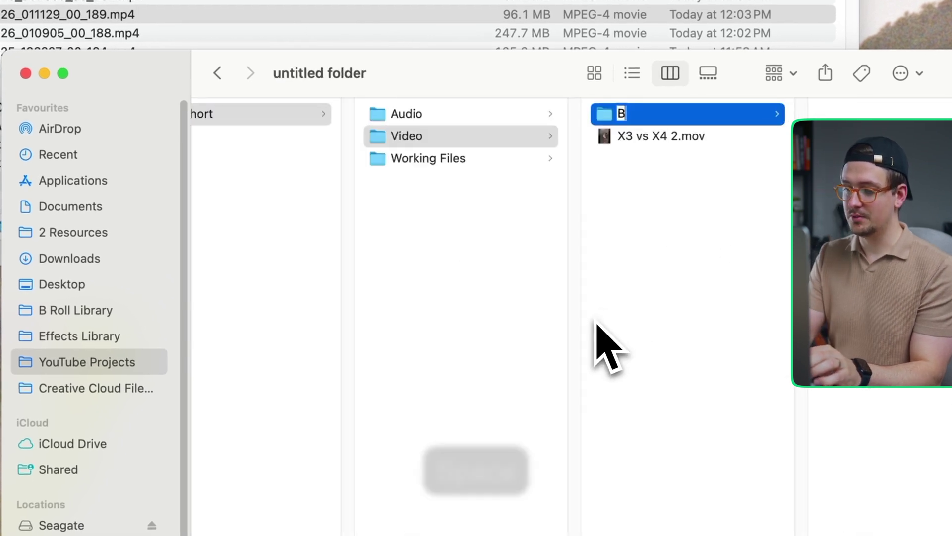
{"action": "type", "text": "l"}
{"action": "key", "text": "Return"}
- Copy all eleven VID mp4 clips from Downloads into the B Roll folder
{"action": "left_click", "coordinate": [276, 180]}
{"action": "left_click", "coordinate": [305, 153]}
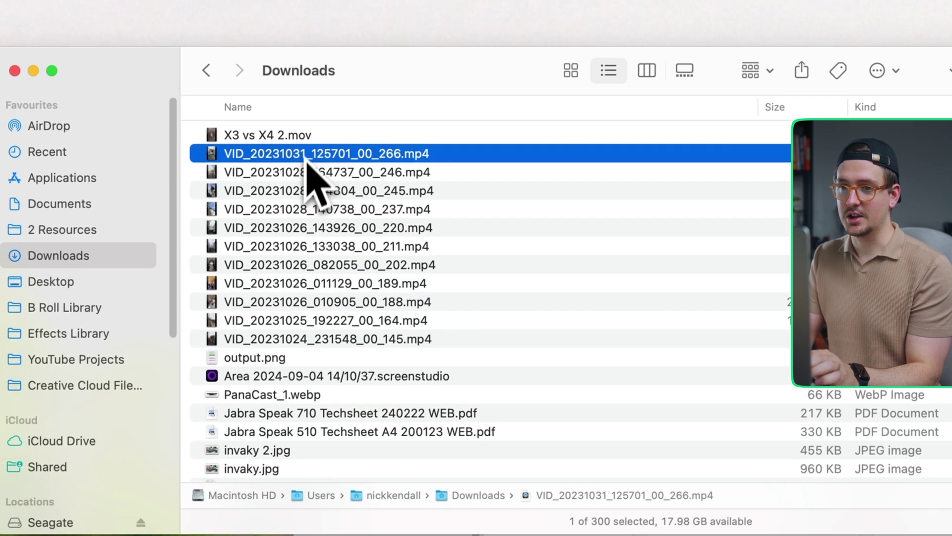
{"action": "left_click", "coordinate": [261, 341], "text": "shift"}
{"action": "left_click_drag", "start_coordinate": [341, 244], "coordinate": [707, 377]}
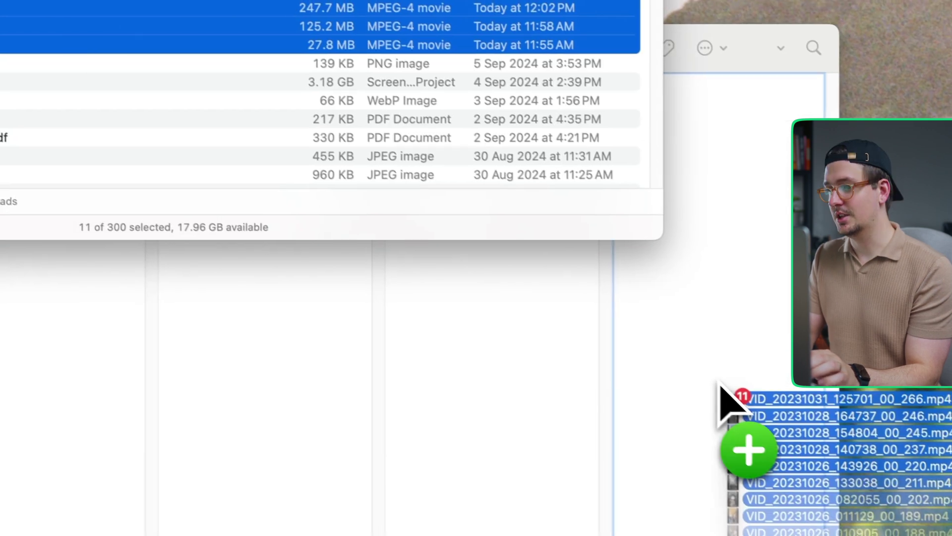
{"action": "left_click", "coordinate": [707, 377]}
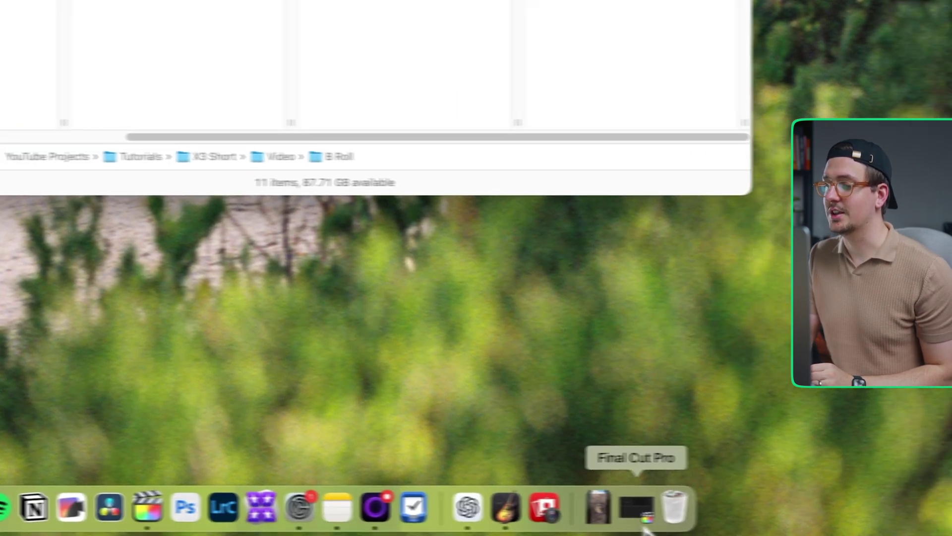
- Switch to Final Cut Pro and restore the default workspace layout
{"action": "left_click", "coordinate": [638, 511]}
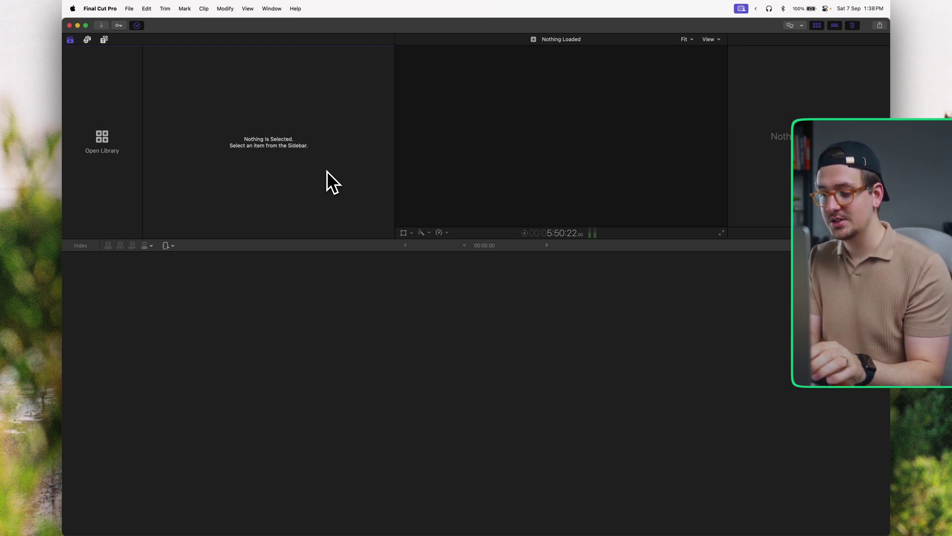
{"action": "key", "text": "super+0"}
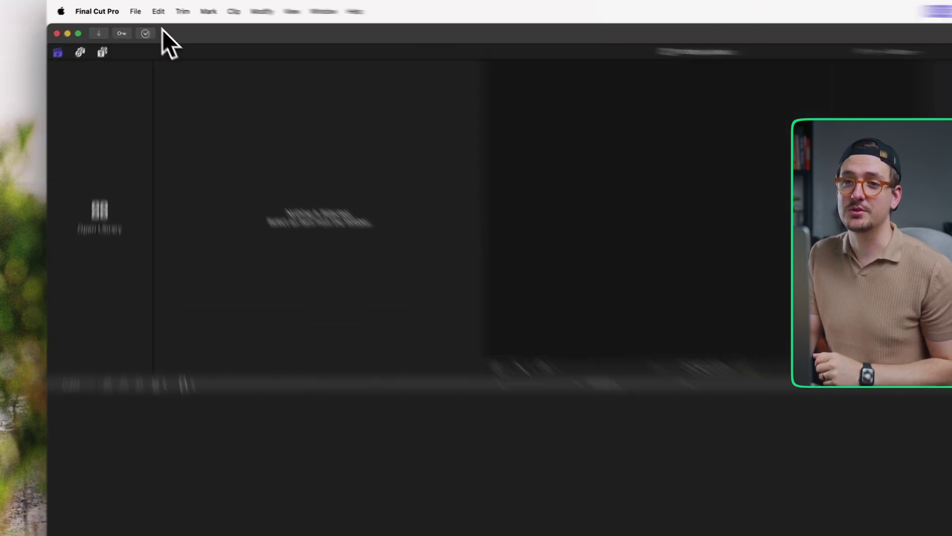
- Create a new library named X3 Shorts and save it in the Working Files folder
{"action": "left_click", "coordinate": [129, 8]}
{"action": "mouse_move", "coordinate": [133, 22]}
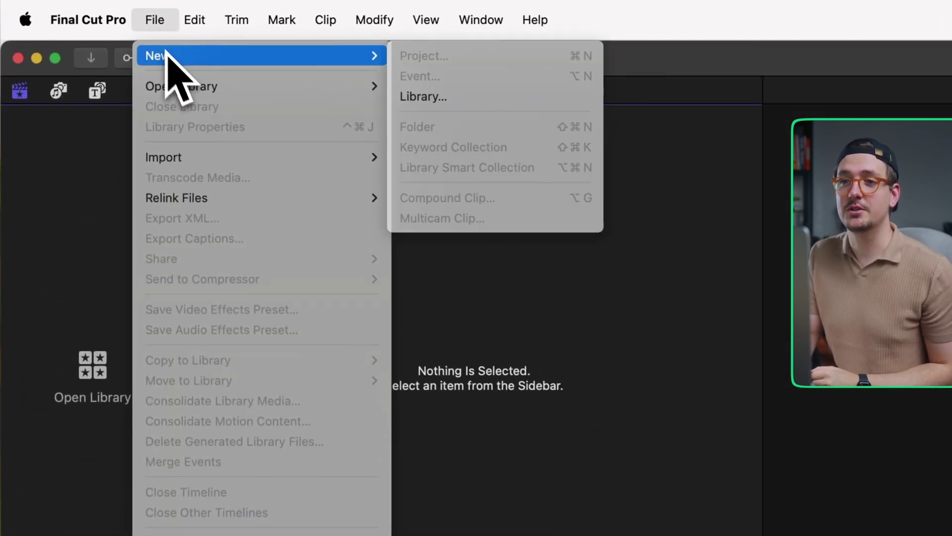
{"action": "left_click", "coordinate": [444, 100]}
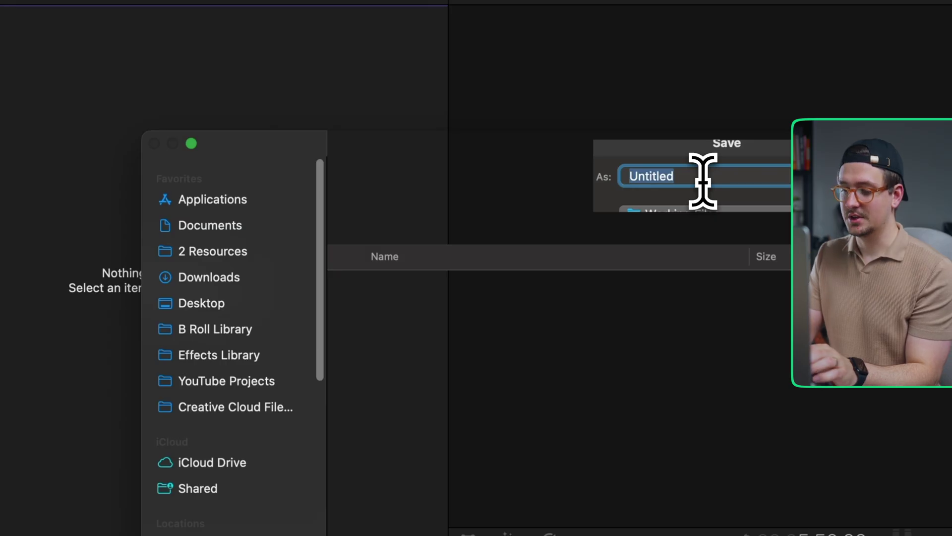
{"action": "type", "text": "X3 Shorts"}
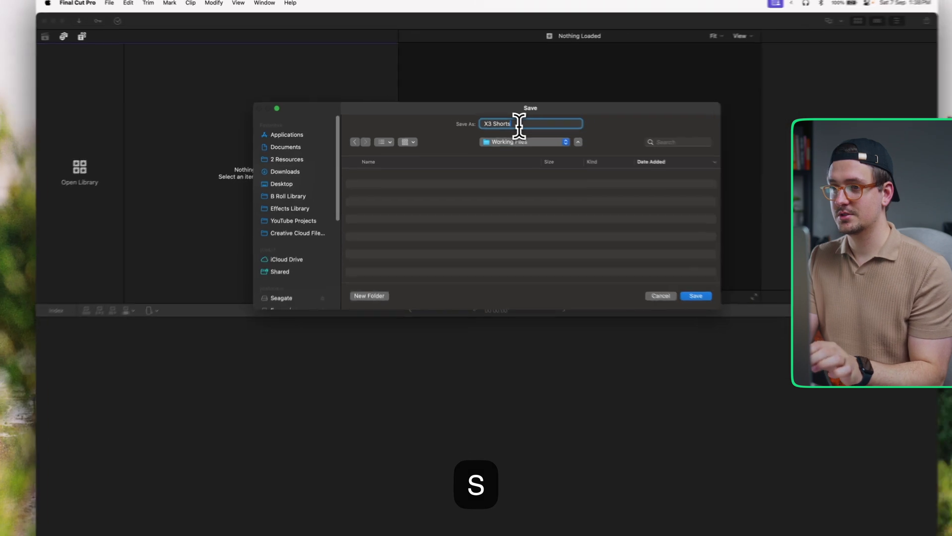
{"action": "key", "text": "Return"}
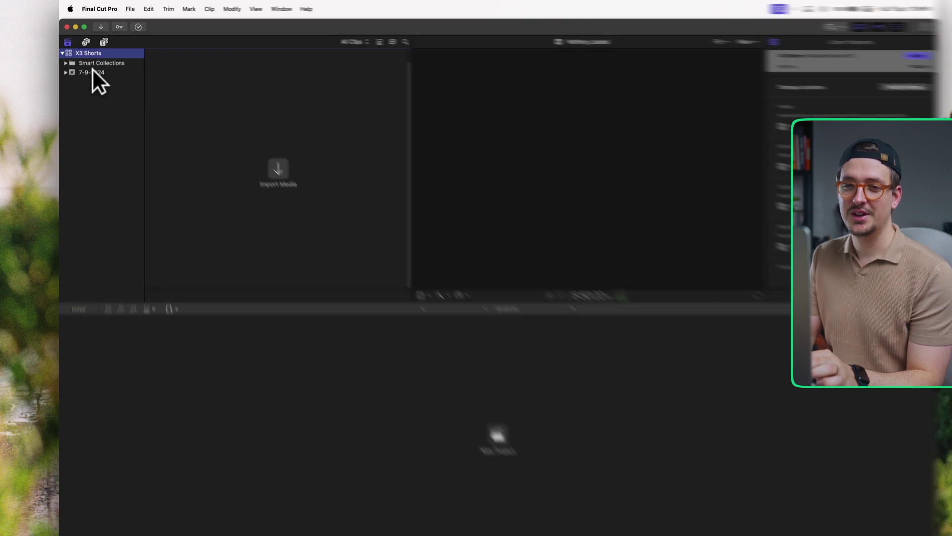
- Rename the default dated event in the library as X3 Shorts
{"action": "left_click", "coordinate": [93, 72]}
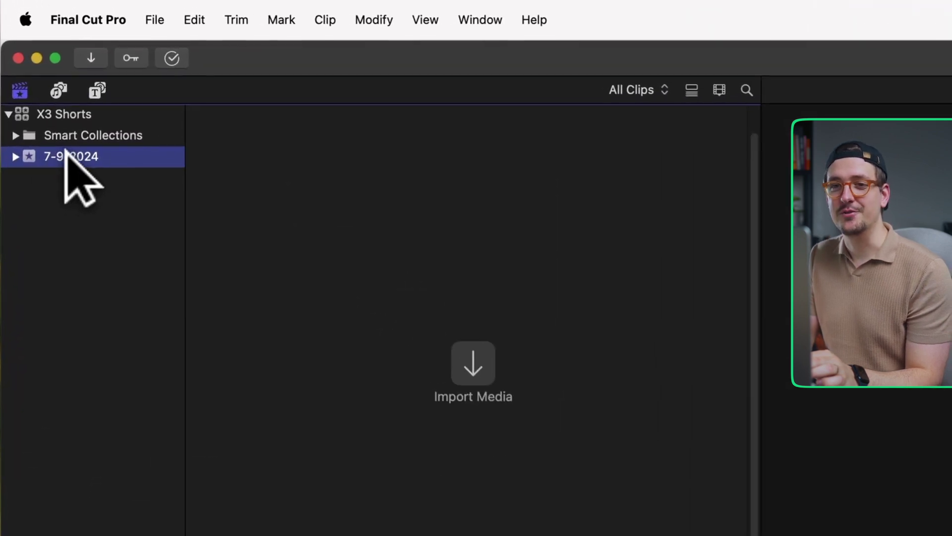
{"action": "key", "text": "Return"}
{"action": "type", "text": "X3 Shorts"}
{"action": "key", "text": "Return"}
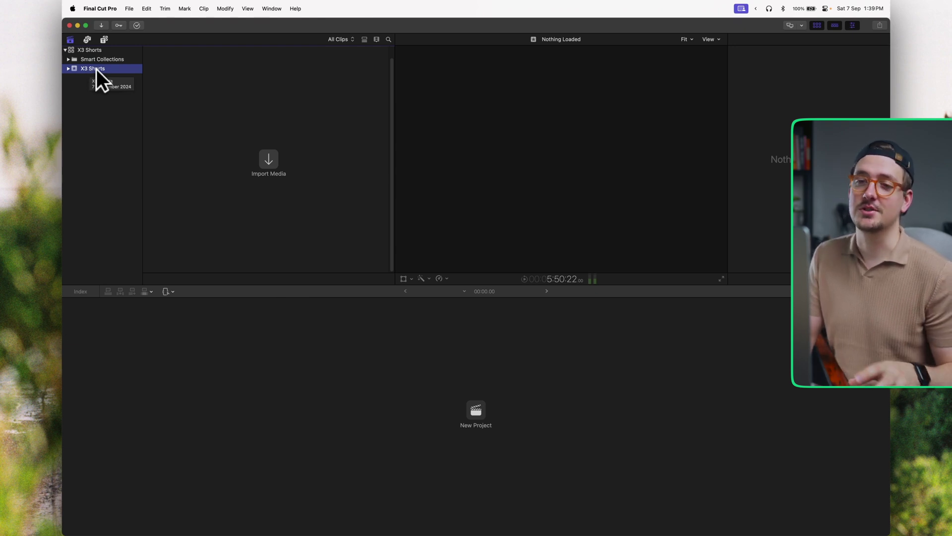
- Create a keyword collection named Video in the X3 Shorts event
{"action": "right_click", "coordinate": [98, 69]}
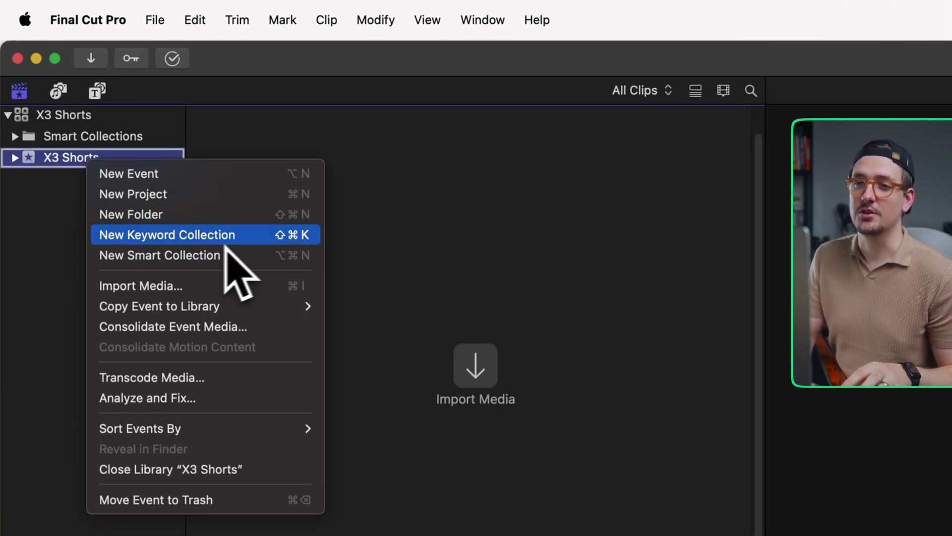
{"action": "left_click", "coordinate": [246, 238]}
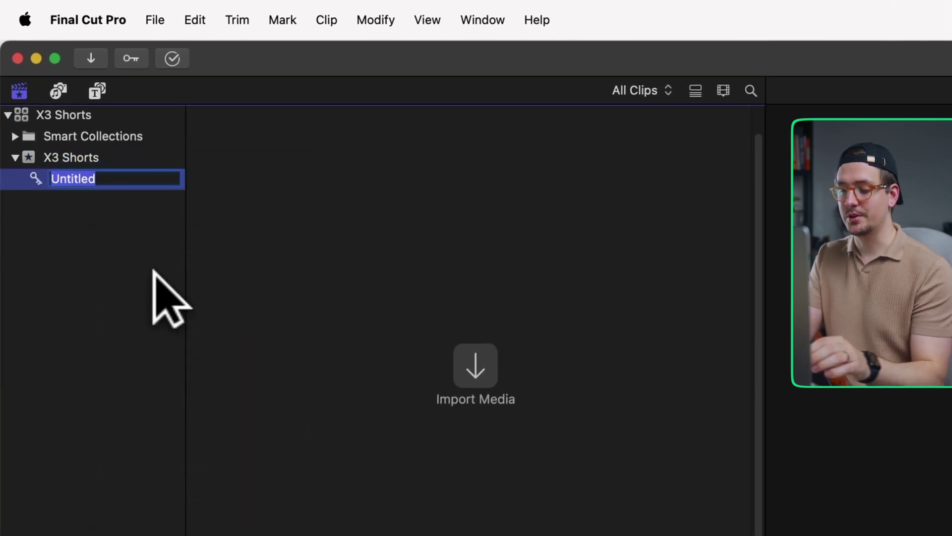
{"action": "key", "text": "BackSpace"}
{"action": "type", "text": "Video"}
{"action": "key", "text": "Return"}
- Create a keyword collection named Audio in the X3 Shorts event
{"action": "right_click", "coordinate": [82, 157]}
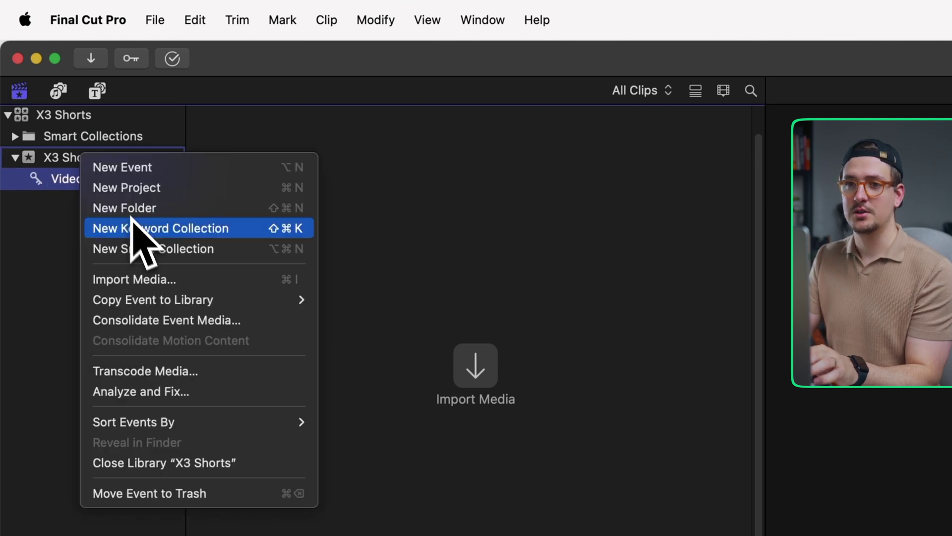
{"action": "left_click", "coordinate": [133, 224]}
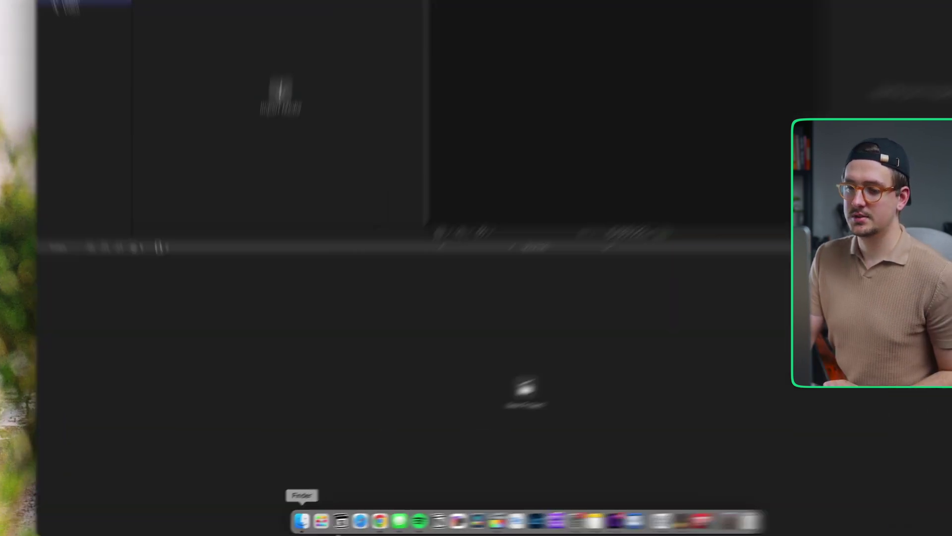
- Import X3 vs X4 2.mov from Finder's Video folder into the Video keyword collection and show the imported clip
{"action": "left_click", "coordinate": [301, 519]}
{"action": "left_click", "coordinate": [552, 229]}
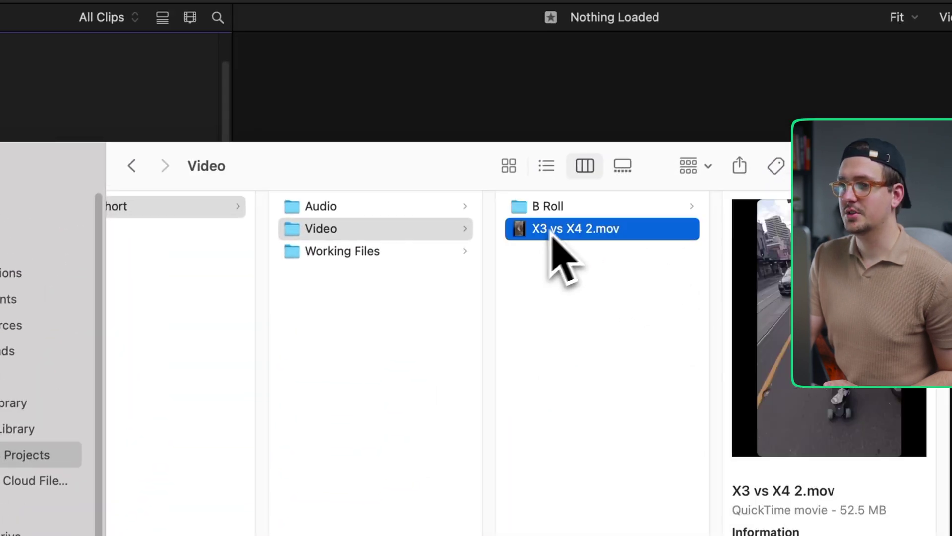
{"action": "left_click_drag", "start_coordinate": [574, 235], "coordinate": [0, 133]}
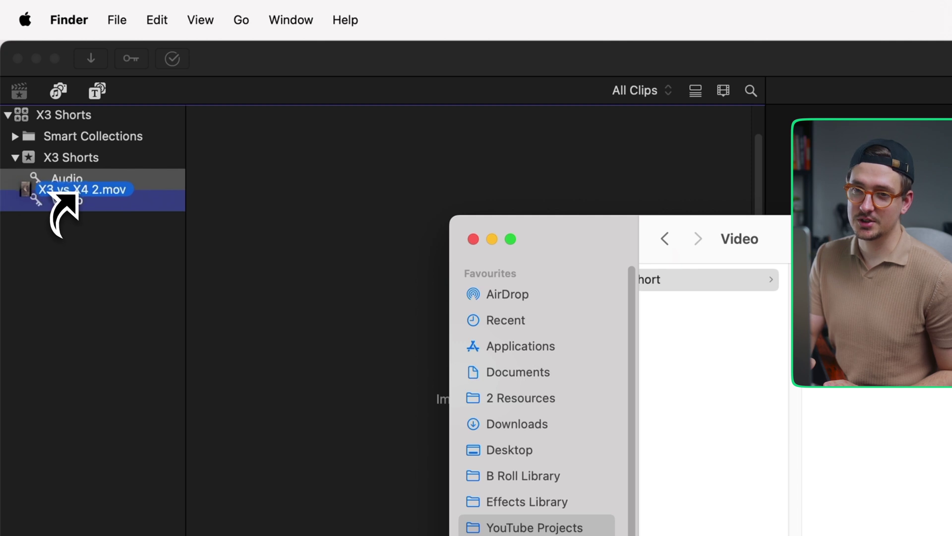
{"action": "left_click_drag", "start_coordinate": [75, 196], "coordinate": [80, 203]}
{"action": "left_click", "coordinate": [110, 203]}
{"action": "left_click", "coordinate": [70, 199]}
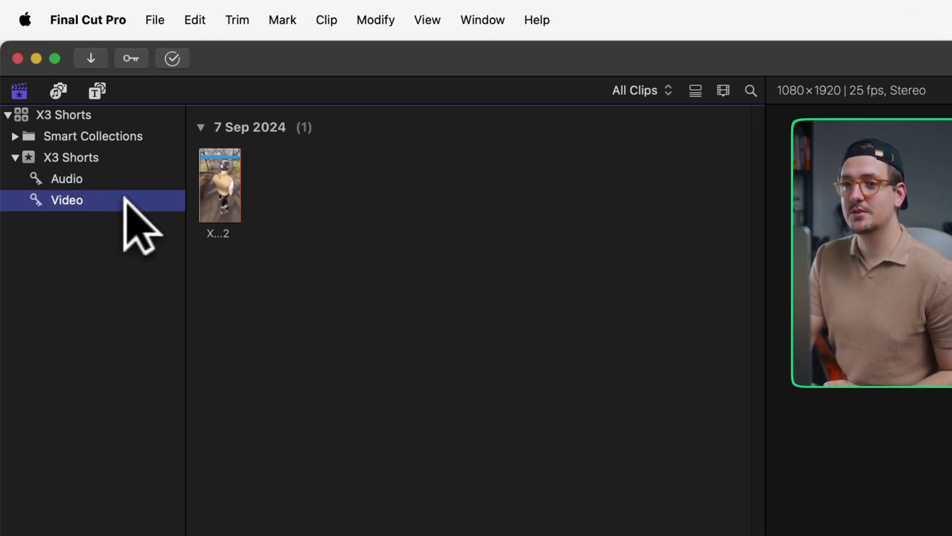
{"action": "left_click", "coordinate": [201, 198]}
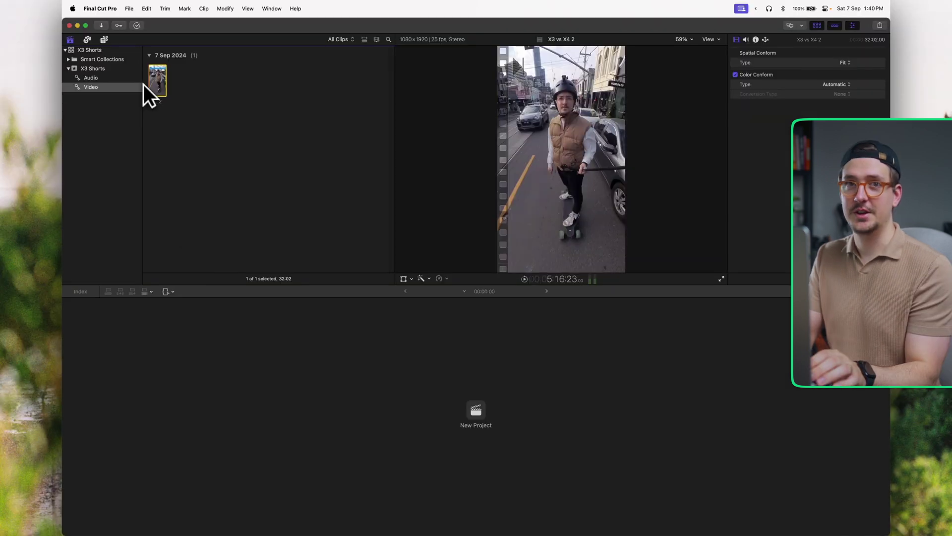
- Import the B Roll folder from Finder into the X3 Shorts event as its own keyword collection
{"action": "key", "text": "super+Tab"}
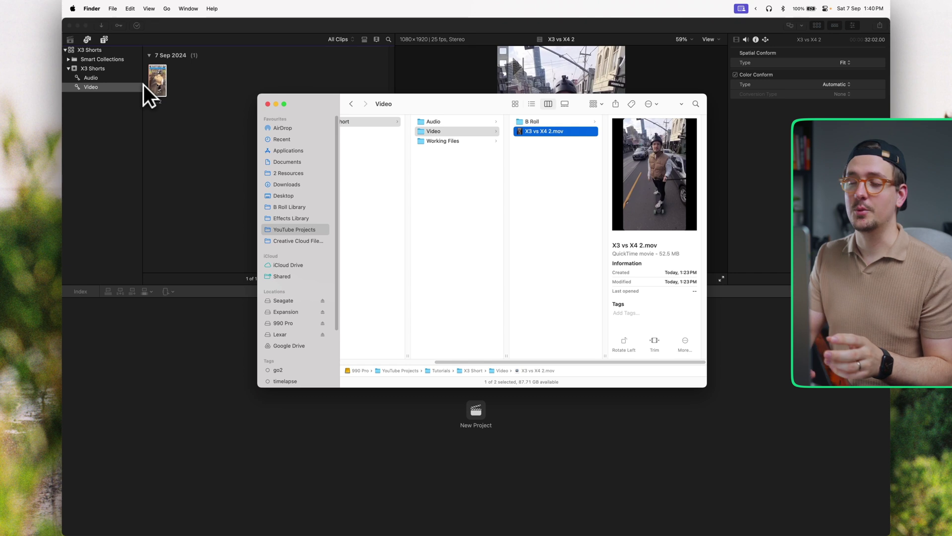
{"action": "left_click", "coordinate": [532, 121]}
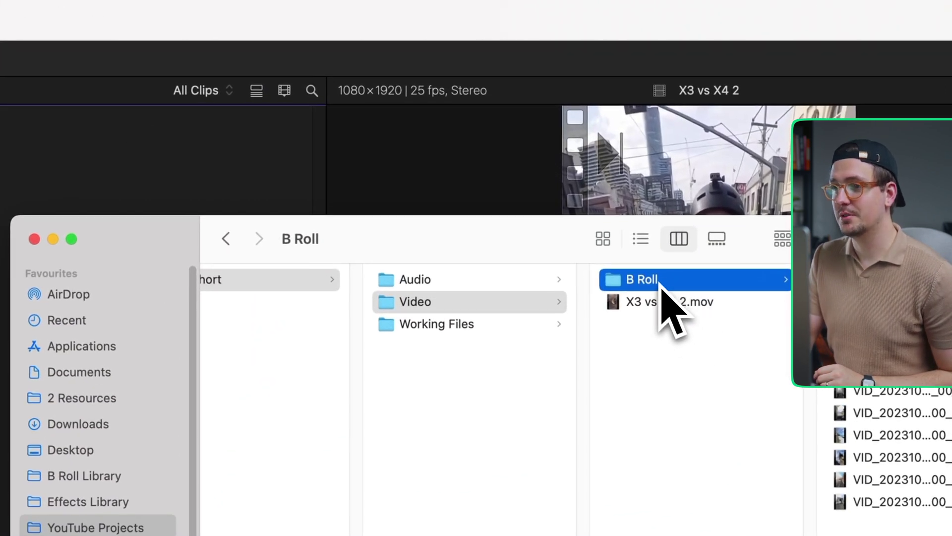
{"action": "left_click_drag", "start_coordinate": [659, 286], "coordinate": [75, 166]}
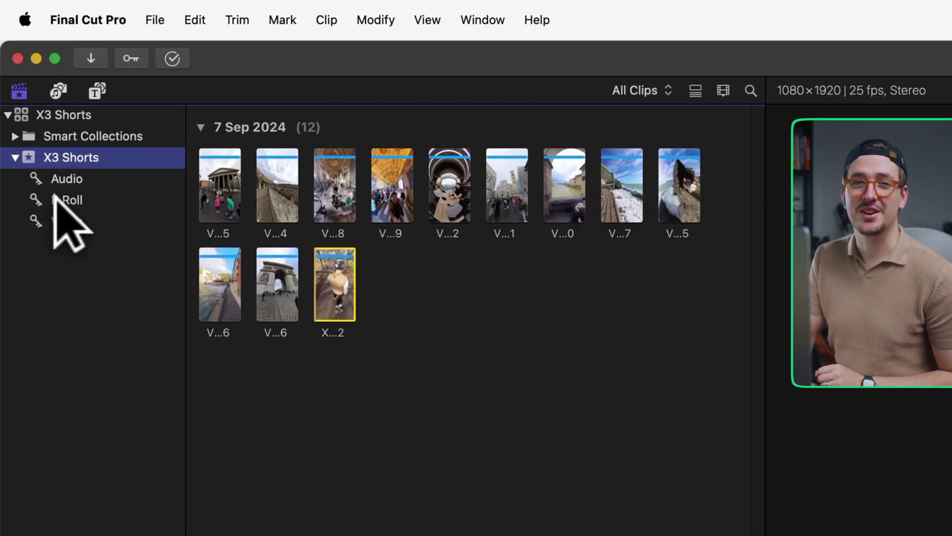
{"action": "left_click", "coordinate": [56, 199]}
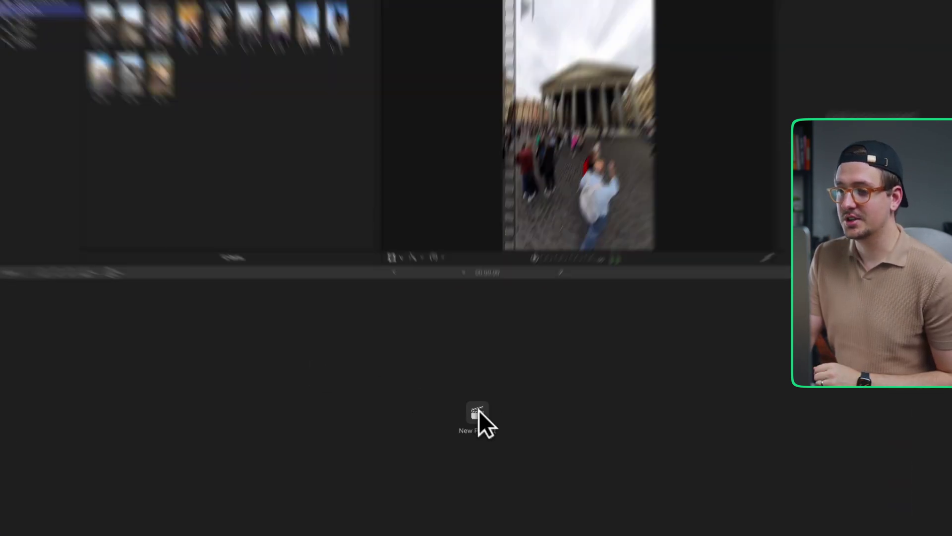
- Start a new project named X3 Europe Short in the X3 Shorts event
{"action": "left_click", "coordinate": [477, 412]}
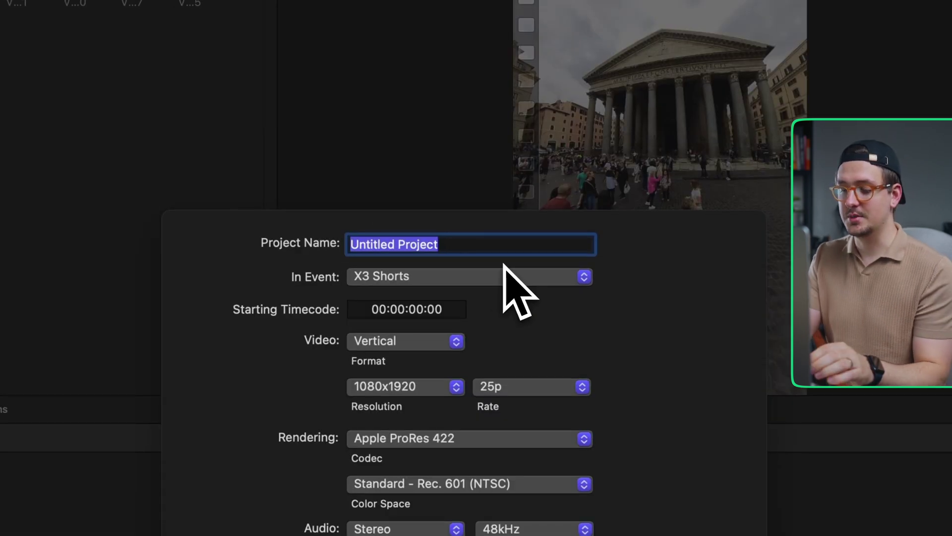
{"action": "type", "text": "X3 Europe Shor"}
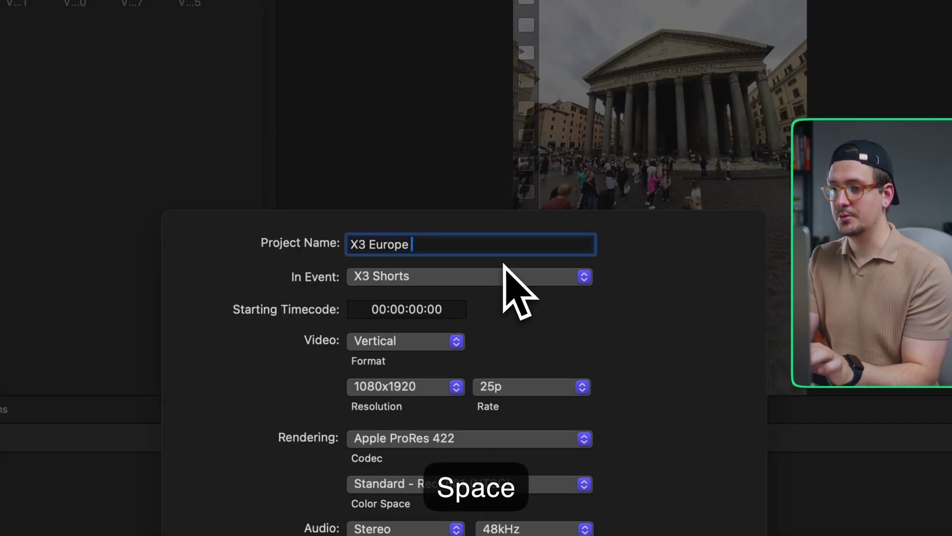
{"action": "type", "text": "ts"}
- Set the new project's video format to Vertical with a resolution of 1080x1920
{"action": "left_click", "coordinate": [442, 341]}
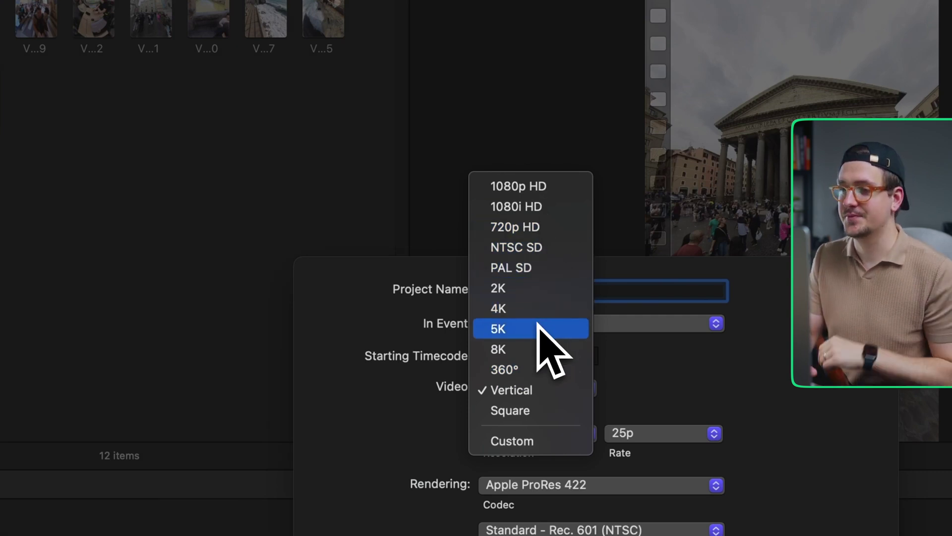
{"action": "left_click", "coordinate": [540, 390]}
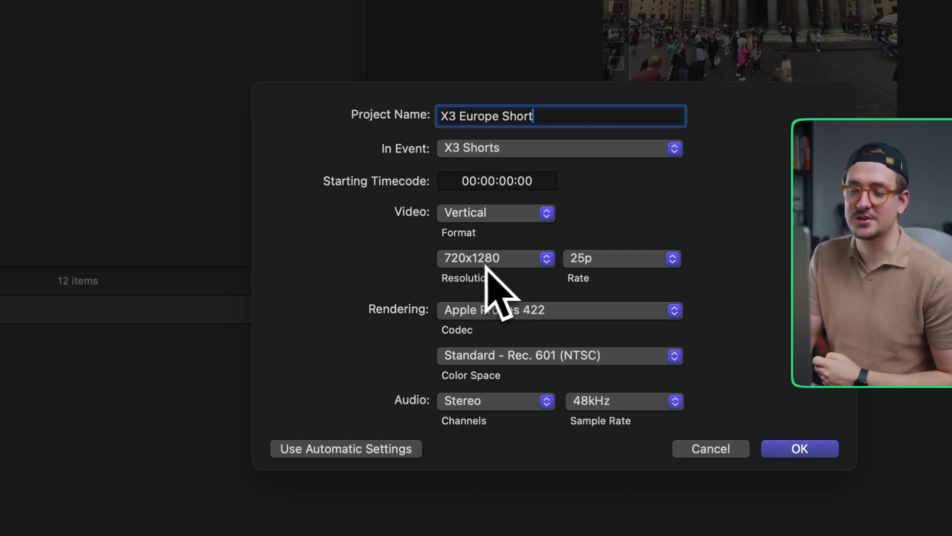
{"action": "left_click", "coordinate": [499, 267]}
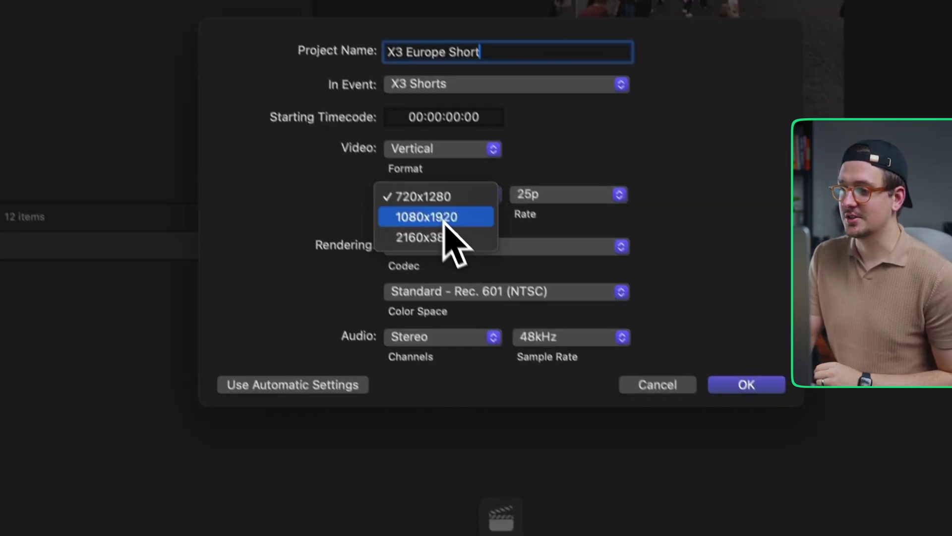
{"action": "left_click", "coordinate": [476, 281]}
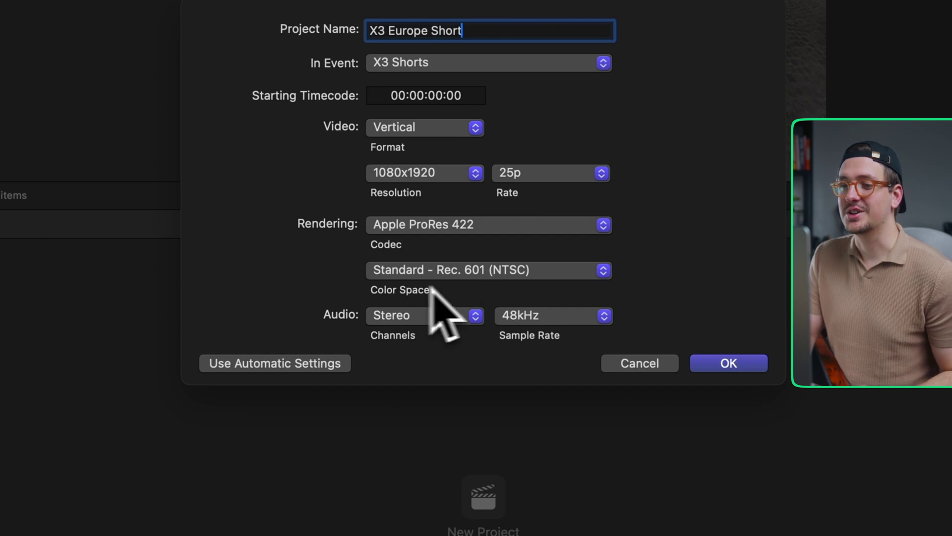
- Set the project's color space to Standard - Rec. 709 and create the project
{"action": "left_click", "coordinate": [490, 277]}
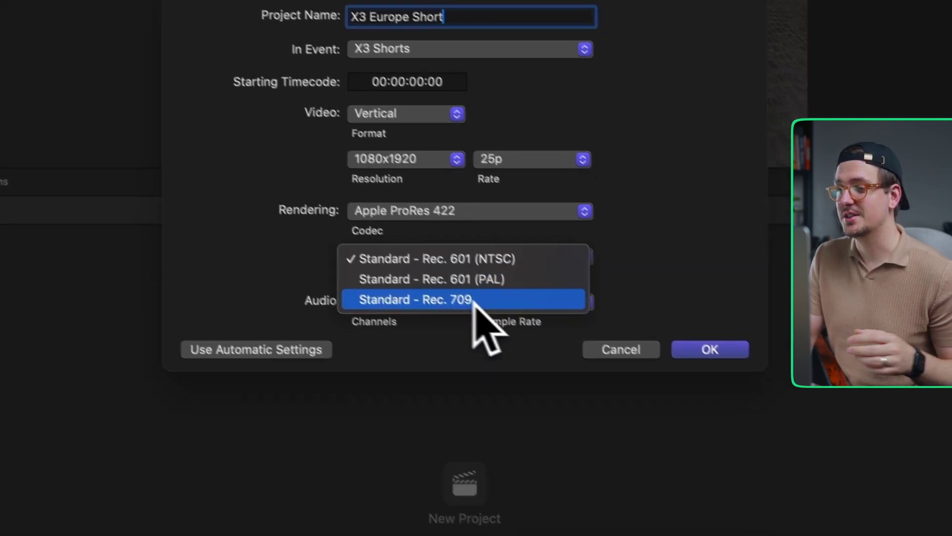
{"action": "left_click", "coordinate": [496, 313]}
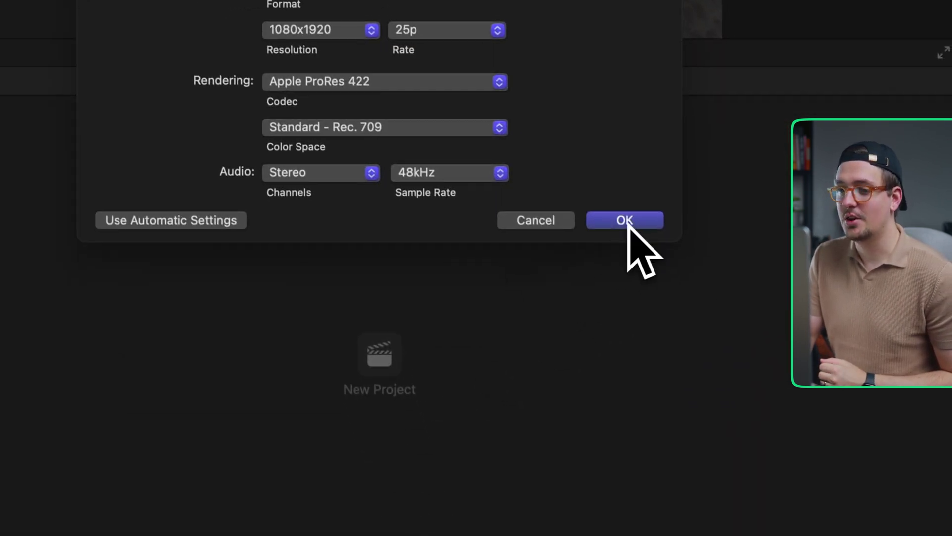
{"action": "left_click", "coordinate": [627, 223]}
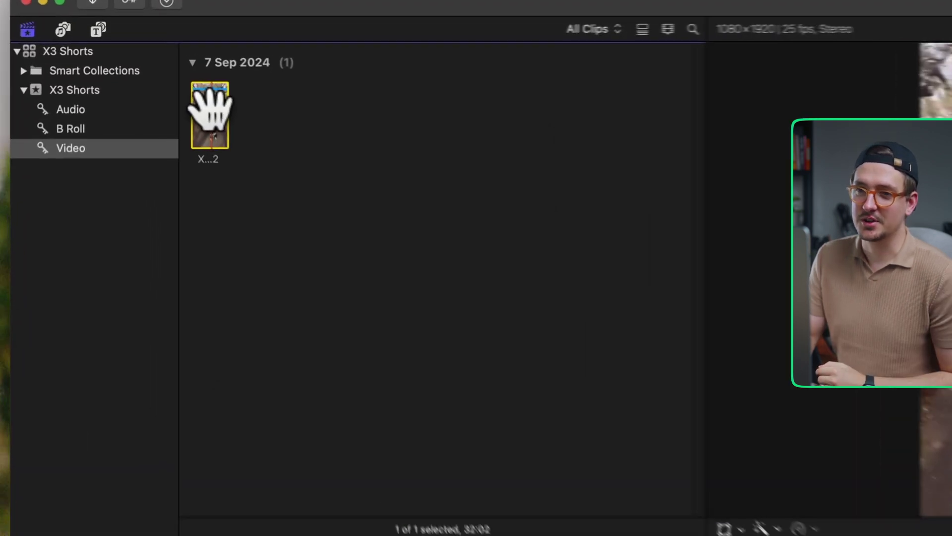
- Place the X3 vs X4 2 clip at the start of the project timeline and play it back
{"action": "left_click_drag", "start_coordinate": [159, 75], "coordinate": [168, 149]}
{"action": "left_click_drag", "start_coordinate": [243, 278], "coordinate": [11, 417]}
{"action": "key", "text": "space"}
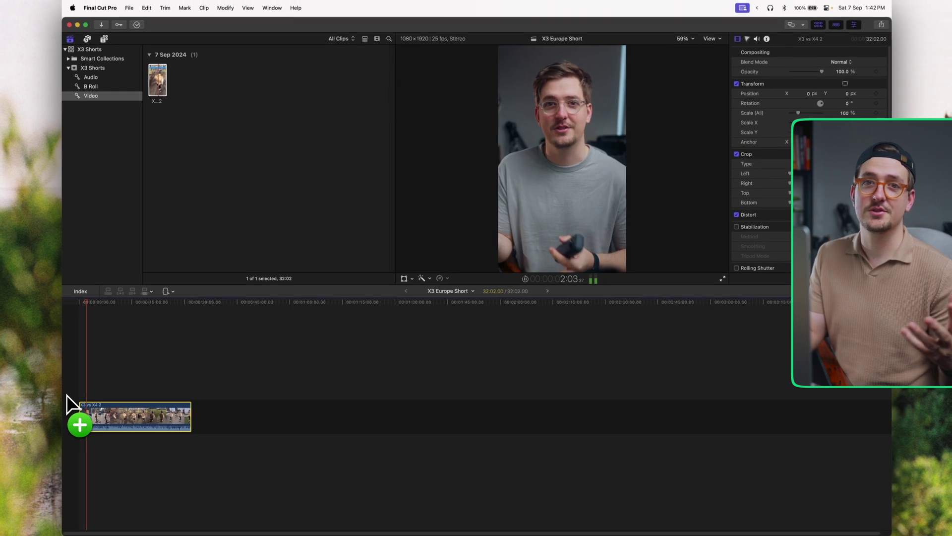
{"action": "left_click_drag", "start_coordinate": [67, 394], "coordinate": [66, 394]}
{"action": "key", "text": "space"}
- Show the B Roll collection, enlarge the browser area over the timeline, and preview a clip from it
{"action": "left_click", "coordinate": [90, 87]}
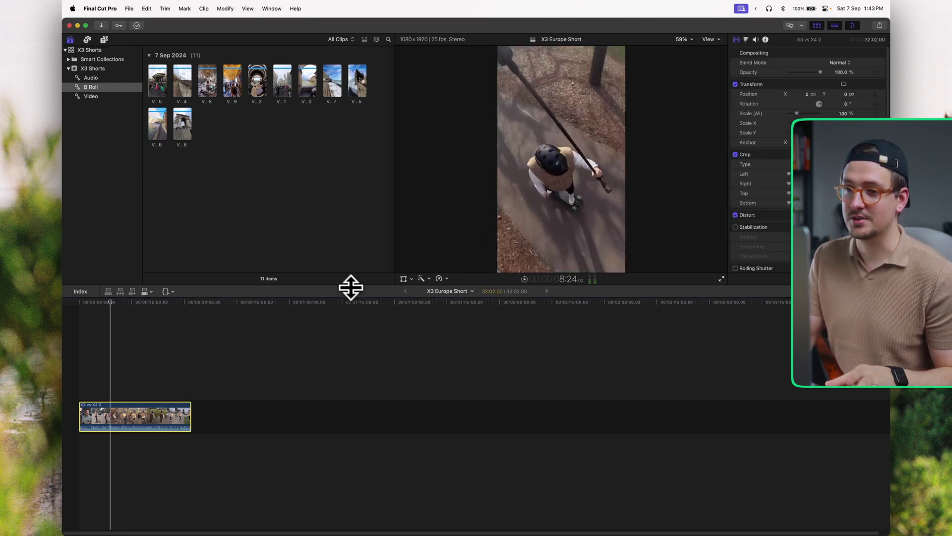
{"action": "left_click_drag", "start_coordinate": [351, 285], "coordinate": [344, 378]}
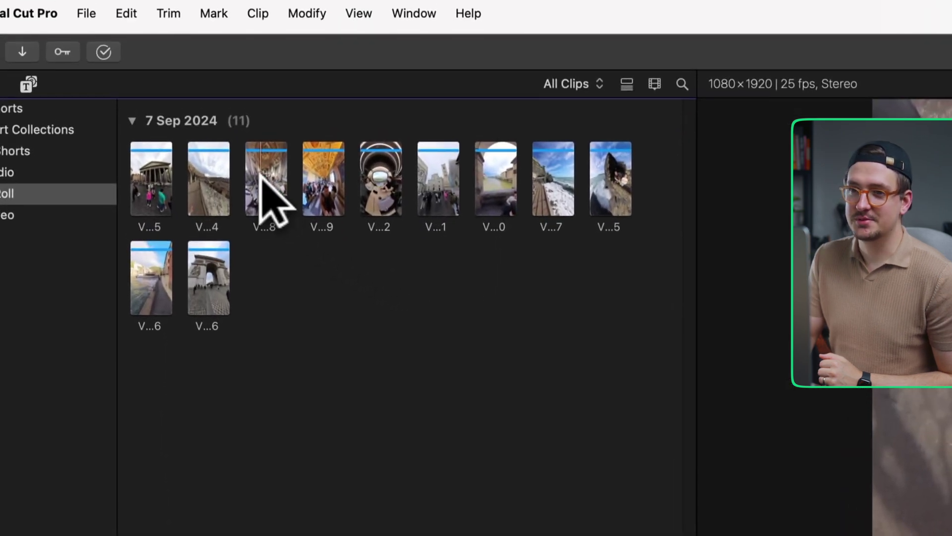
{"action": "left_click", "coordinate": [260, 179]}
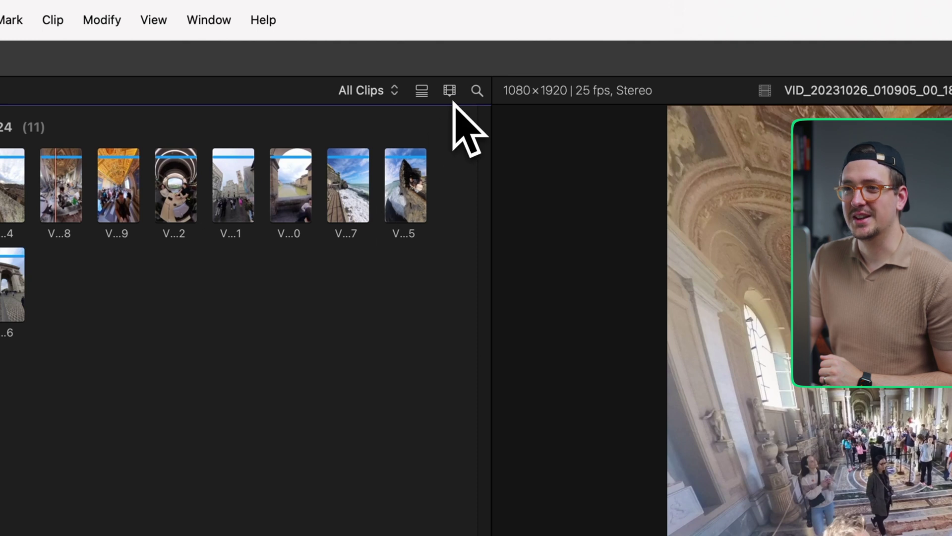
- Set the browser clip filmstrips to one thumbnail per 2 s and try out a larger filmstrip zoom
{"action": "left_click", "coordinate": [450, 92]}
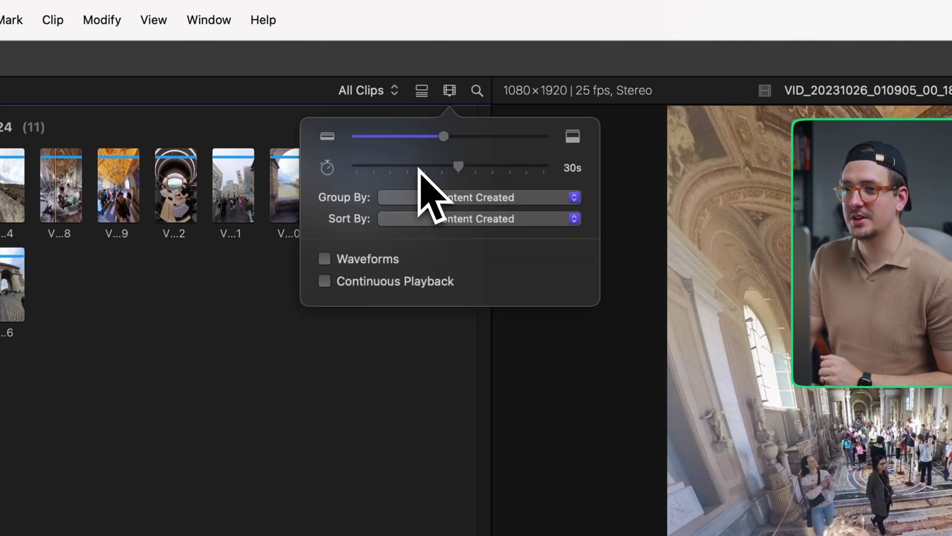
{"action": "left_click_drag", "start_coordinate": [458, 167], "coordinate": [518, 170]}
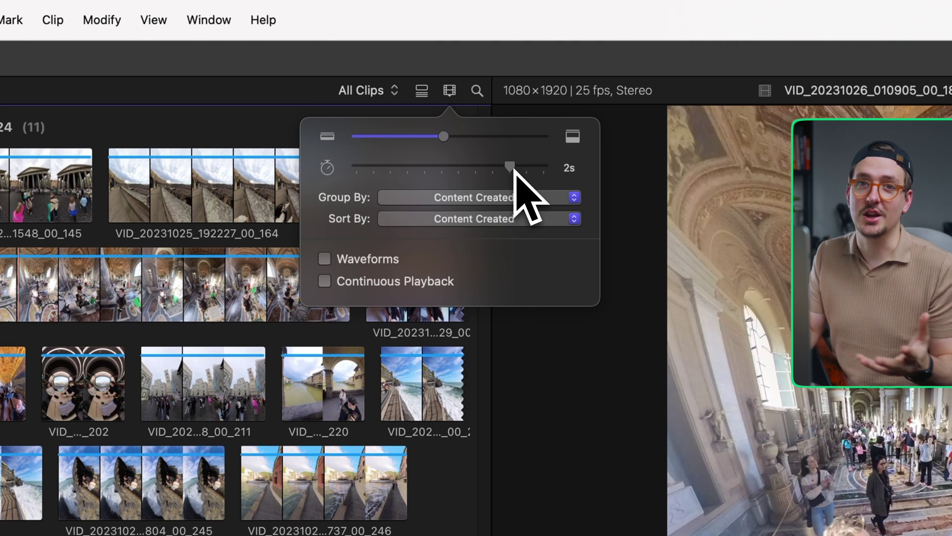
{"action": "left_click", "coordinate": [438, 361]}
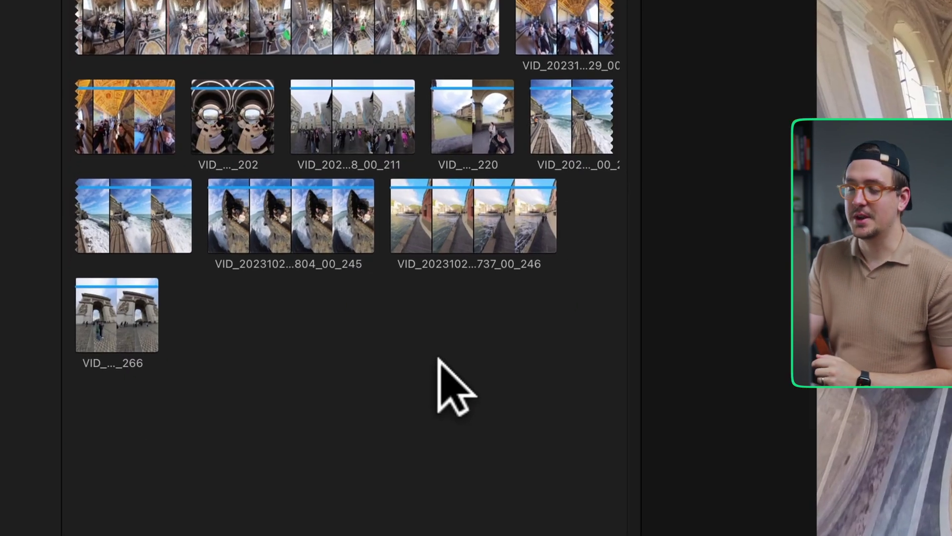
{"action": "key", "text": "super+equal"}
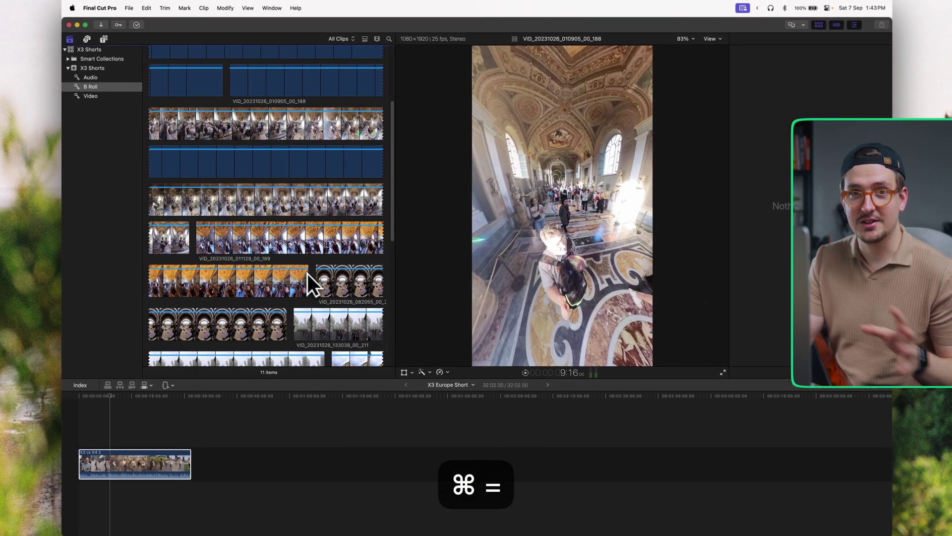
{"action": "key", "text": "super+minus"}
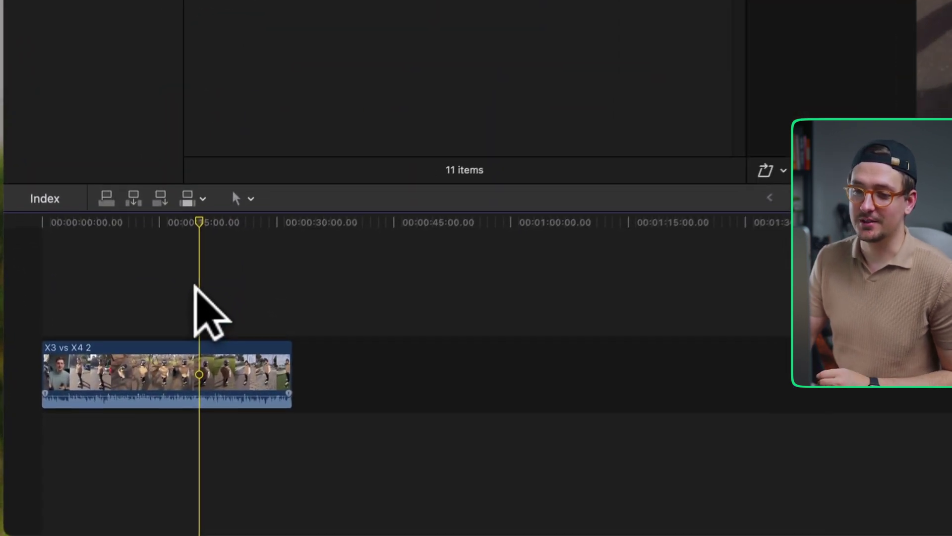
- Connect the first B Roll clip, VID_20231024_231548_00_145, above the main clip at the timeline's start and play it
{"action": "key", "text": "super+equal"}
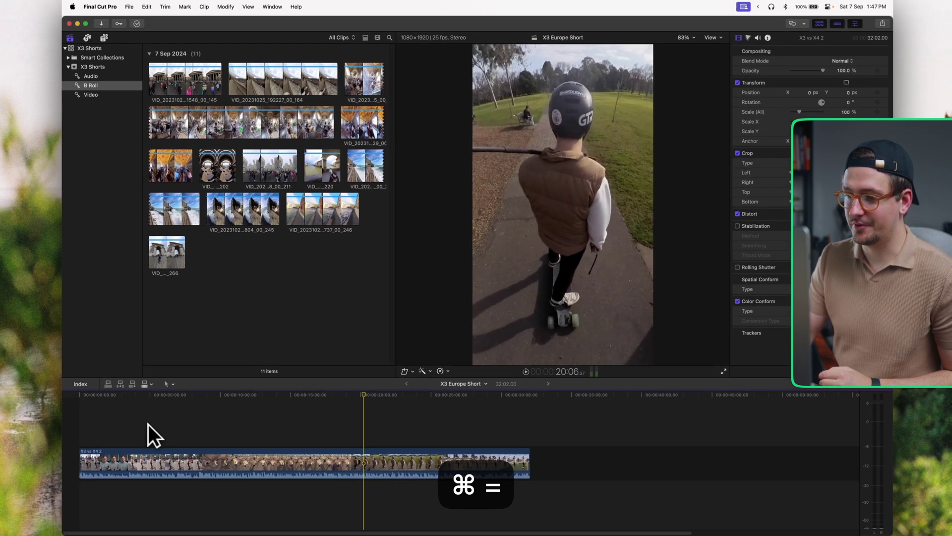
{"action": "key", "text": "super+equal"}
{"action": "left_click", "coordinate": [176, 76]}
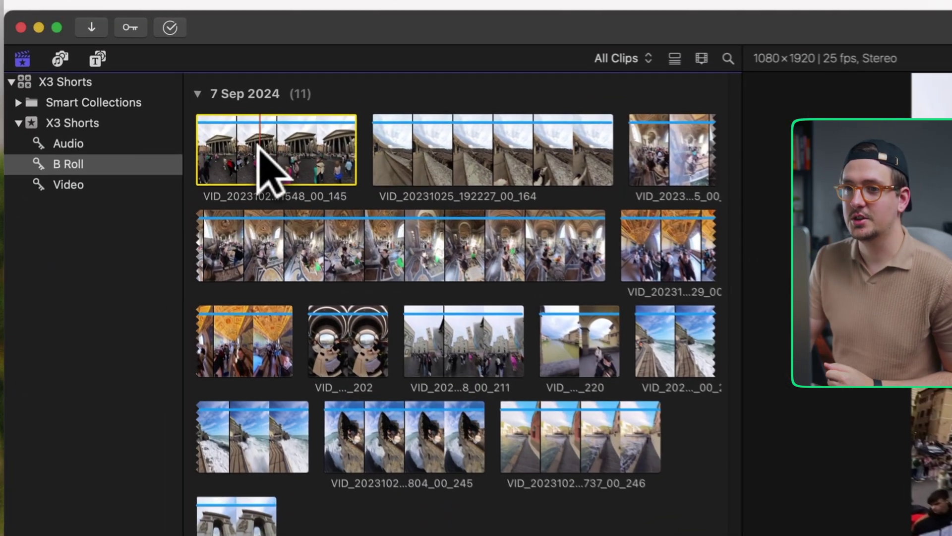
{"action": "left_click_drag", "start_coordinate": [258, 145], "coordinate": [78, 535]}
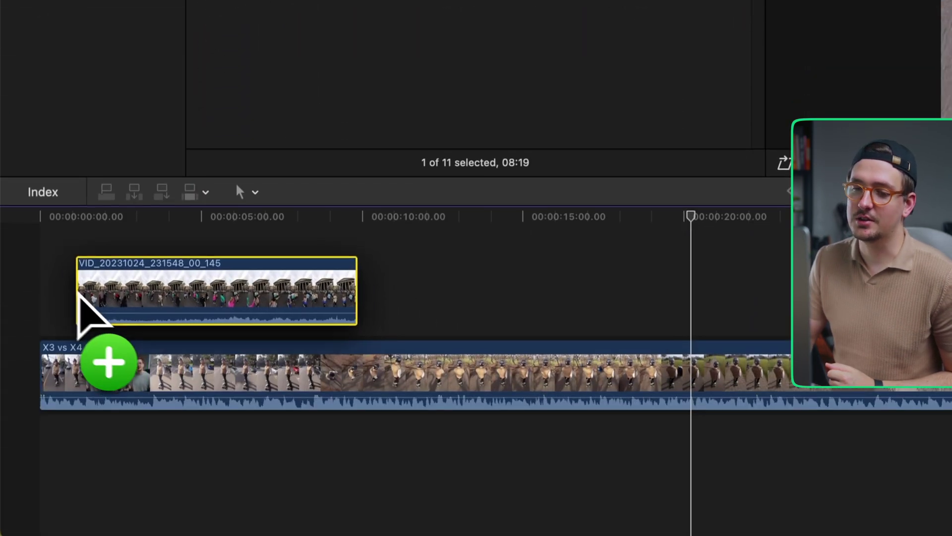
{"action": "left_click_drag", "start_coordinate": [78, 294], "coordinate": [24, 289]}
{"action": "key", "text": "space"}
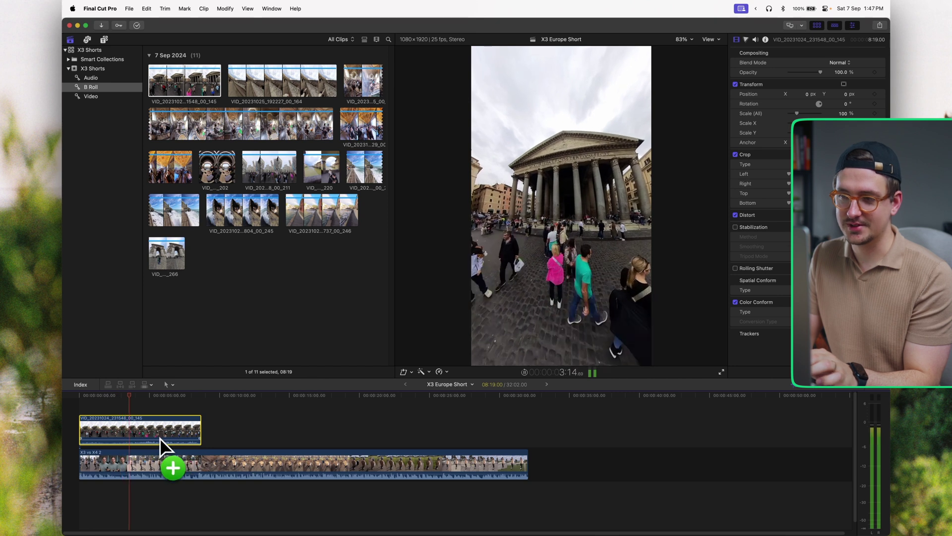
{"action": "key", "text": "space"}
- Lower the connected B-roll clip's audio level to silence and play the timeline
{"action": "left_click_drag", "start_coordinate": [180, 433], "coordinate": [123, 452]}
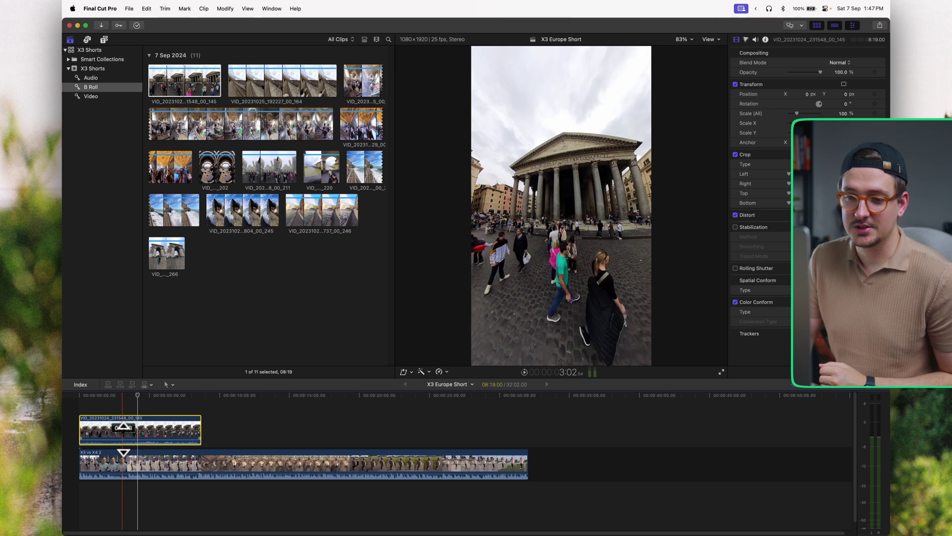
{"action": "left_click_drag", "start_coordinate": [138, 326], "coordinate": [138, 331]}
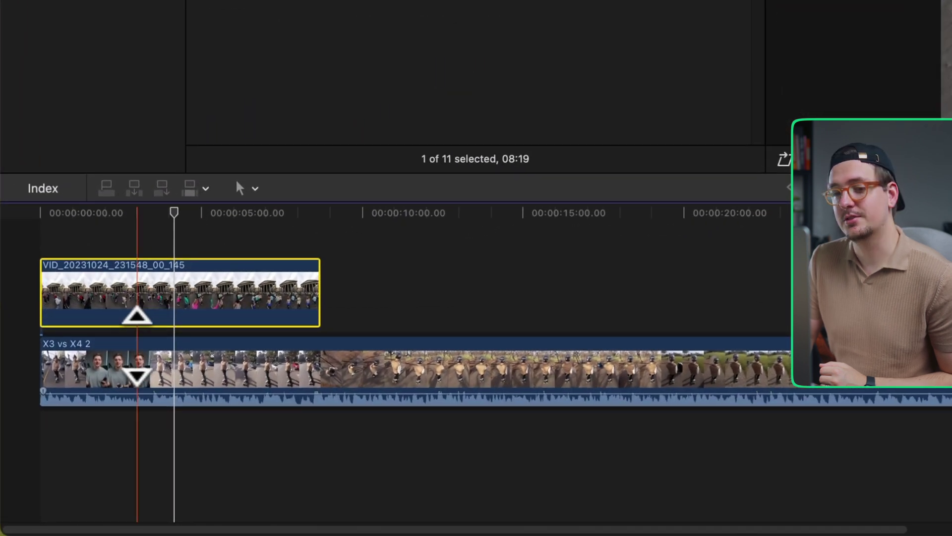
{"action": "key", "text": "space"}
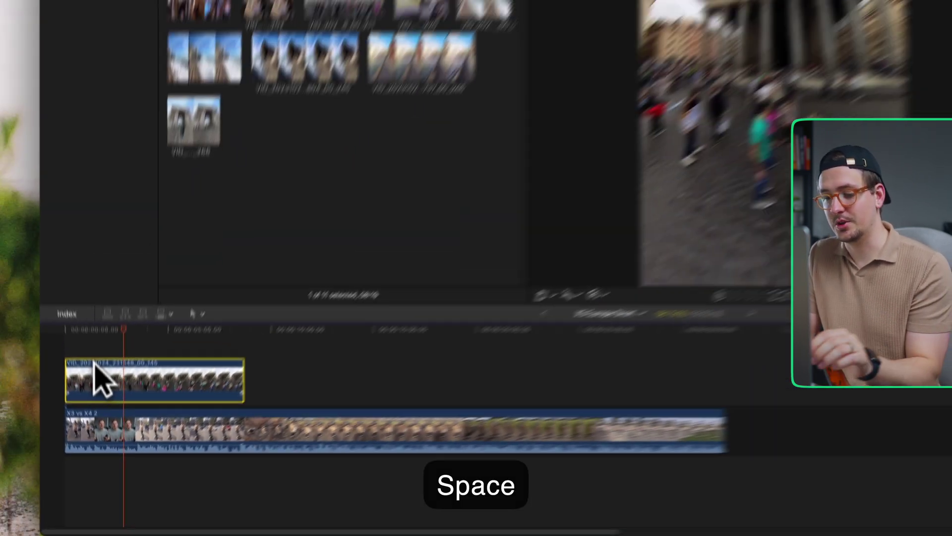
- Undo the audio level change on the first connected B-roll clip and silence its audio with the dedicated command
{"action": "key", "text": "super+z"}
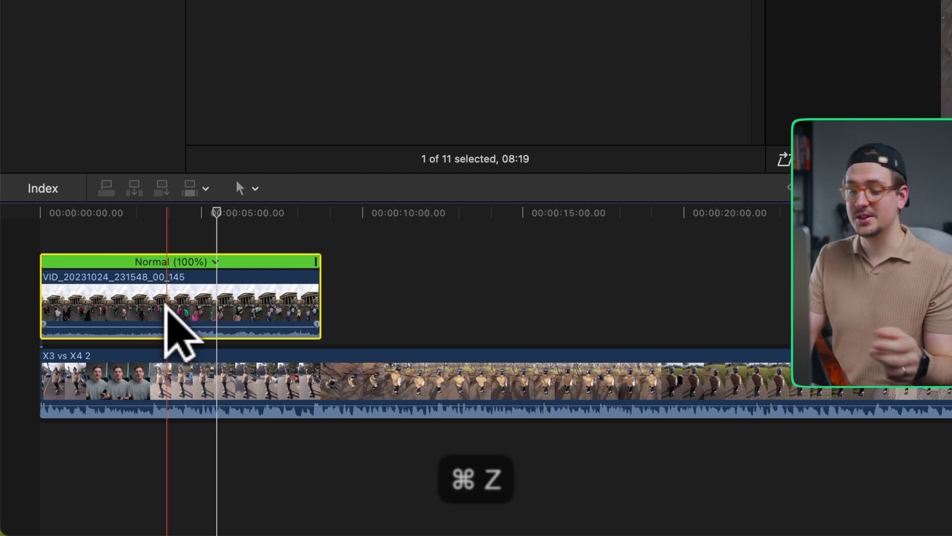
{"action": "key", "text": "alt+s"}
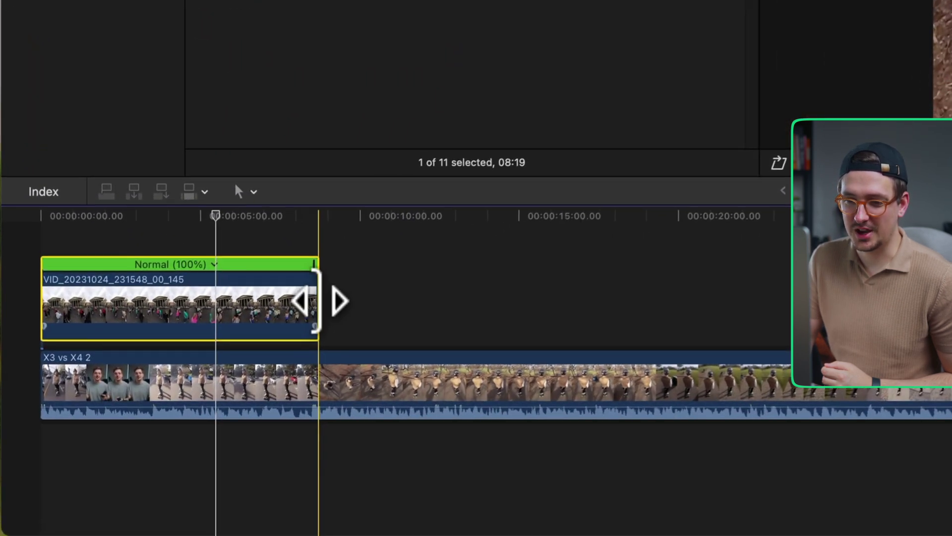
- Trim the end of the first B-roll clip so it lasts 1:18 and play the timeline
{"action": "left_click_drag", "start_coordinate": [320, 298], "coordinate": [157, 311]}
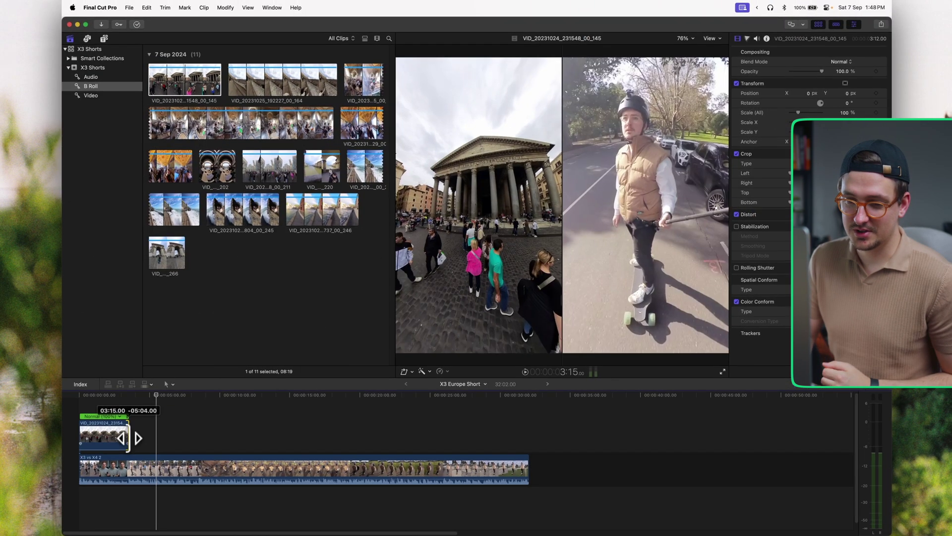
{"action": "left_click_drag", "start_coordinate": [128, 438], "coordinate": [96, 440]}
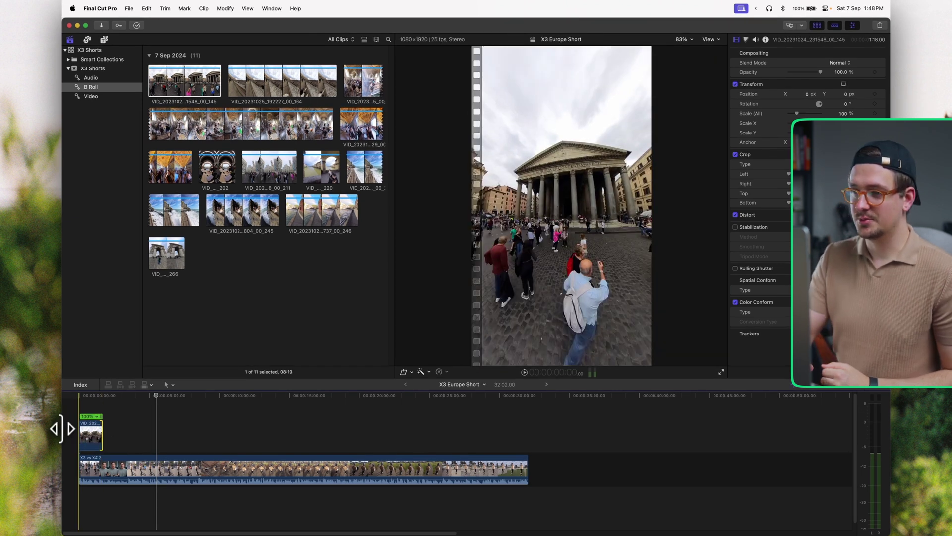
{"action": "key", "text": "space"}
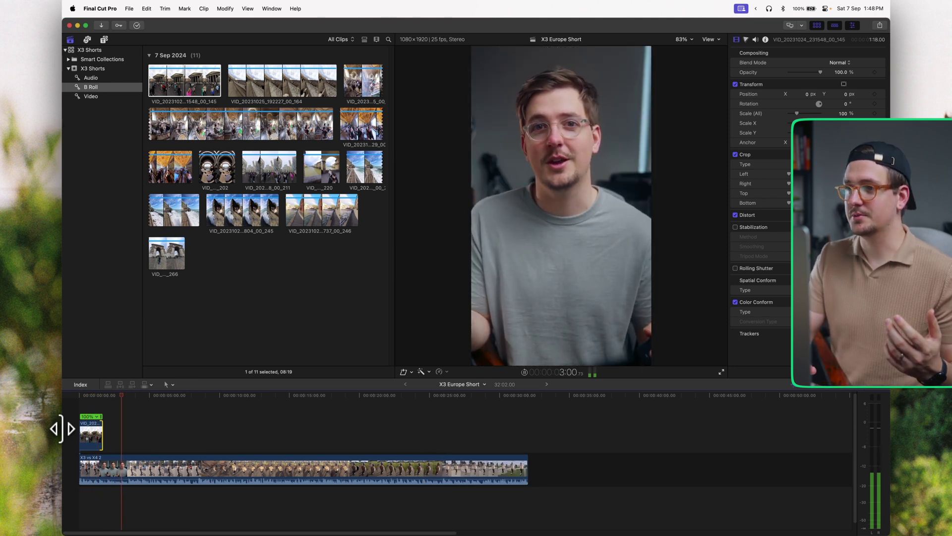
- Mark the first 05:03 of VID_20231025_192227_00_164 and connect it above the main clip about 3 seconds into the timeline
{"action": "left_click", "coordinate": [255, 92]}
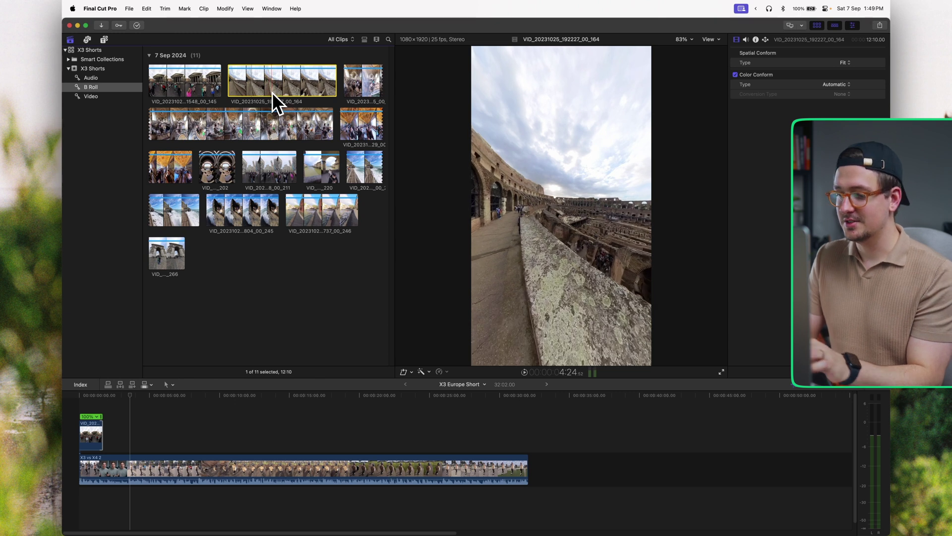
{"action": "key", "text": "o"}
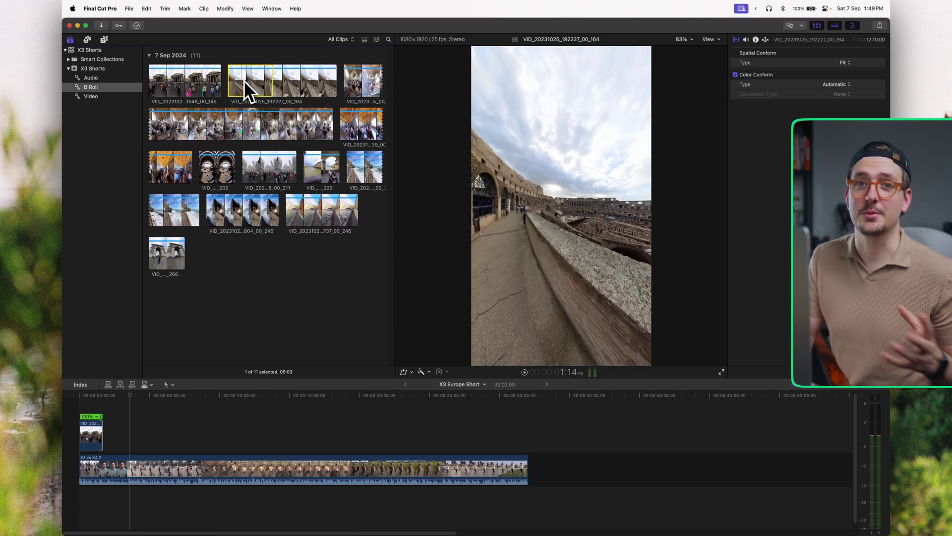
{"action": "left_click_drag", "start_coordinate": [243, 83], "coordinate": [221, 269]}
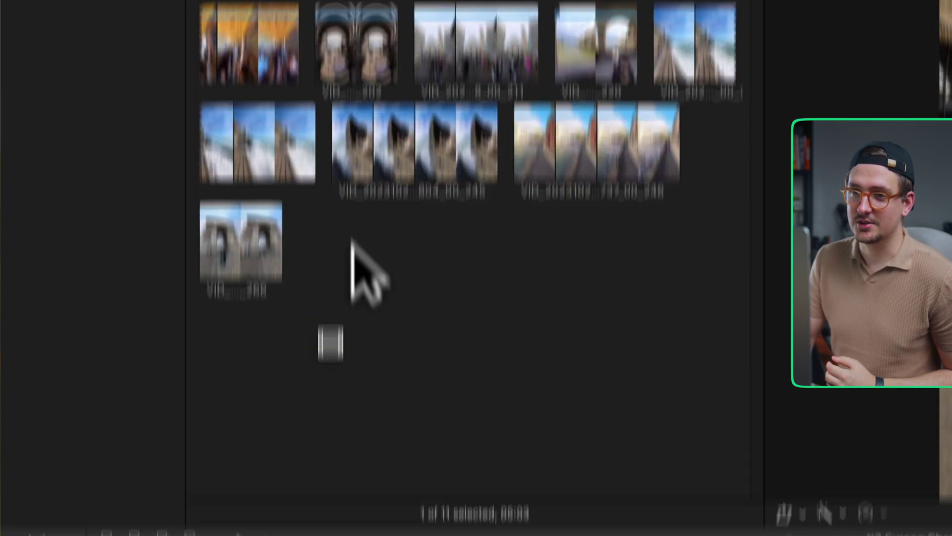
{"action": "left_click_drag", "start_coordinate": [352, 241], "coordinate": [134, 290]}
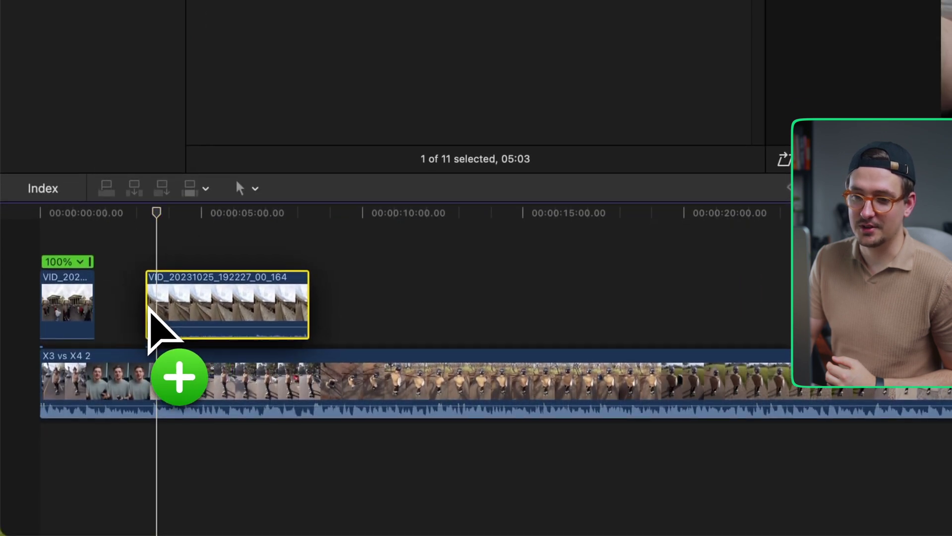
- Play through the second B-roll clip, VID_20231025_192227_00_164, and silence its audio
{"action": "key", "text": "space"}
{"action": "left_click_drag", "start_coordinate": [120, 428], "coordinate": [196, 424]}
{"action": "key", "text": "space"}
{"action": "key", "text": "space"}
{"action": "key", "text": "alt+s"}
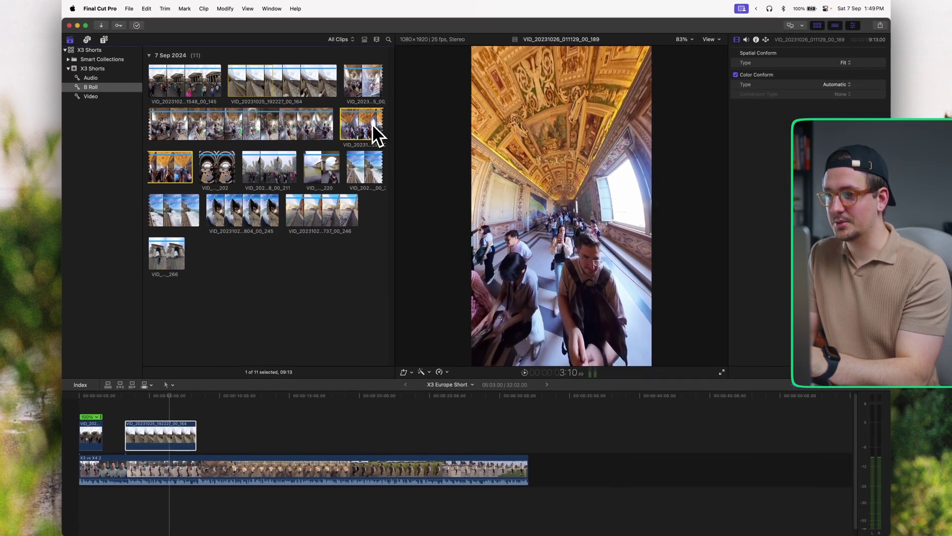
- Mark a 03:15 range of VID_20231026_011129_00_189, connect it directly after the second B-roll clip, silence its audio and play it
{"action": "key", "text": "i"}
{"action": "key", "text": "o"}
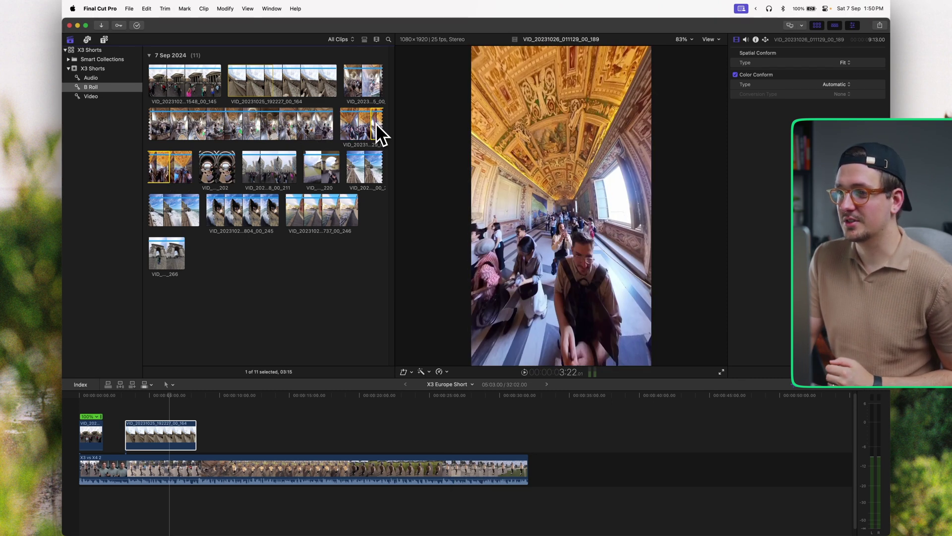
{"action": "left_click_drag", "start_coordinate": [378, 124], "coordinate": [208, 432]}
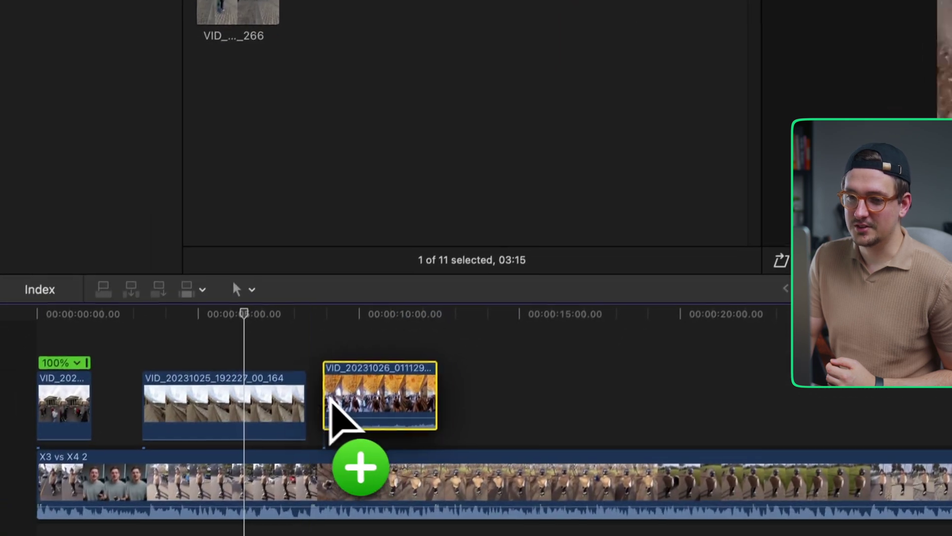
{"action": "left_click_drag", "start_coordinate": [332, 401], "coordinate": [315, 399]}
{"action": "key", "text": "alt+s"}
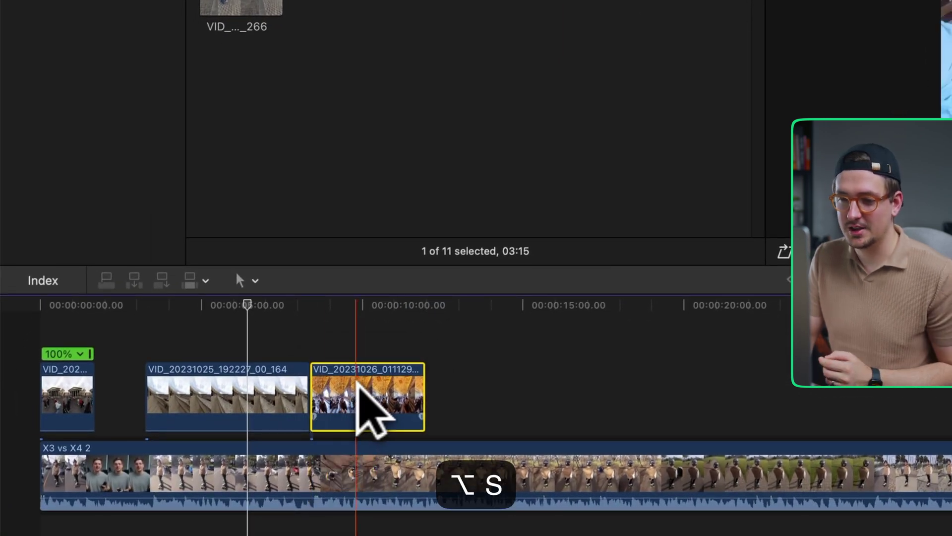
{"action": "key", "text": "space"}
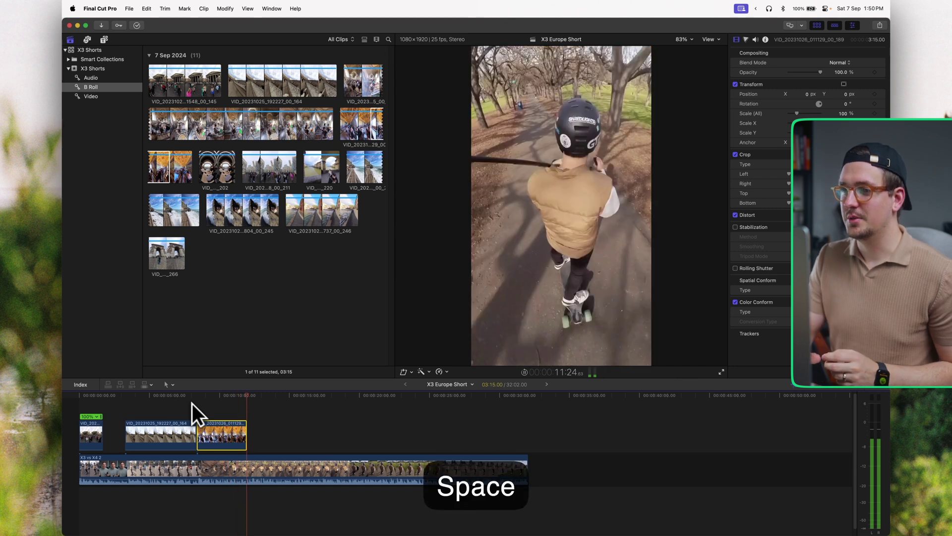
{"action": "key", "text": "space"}
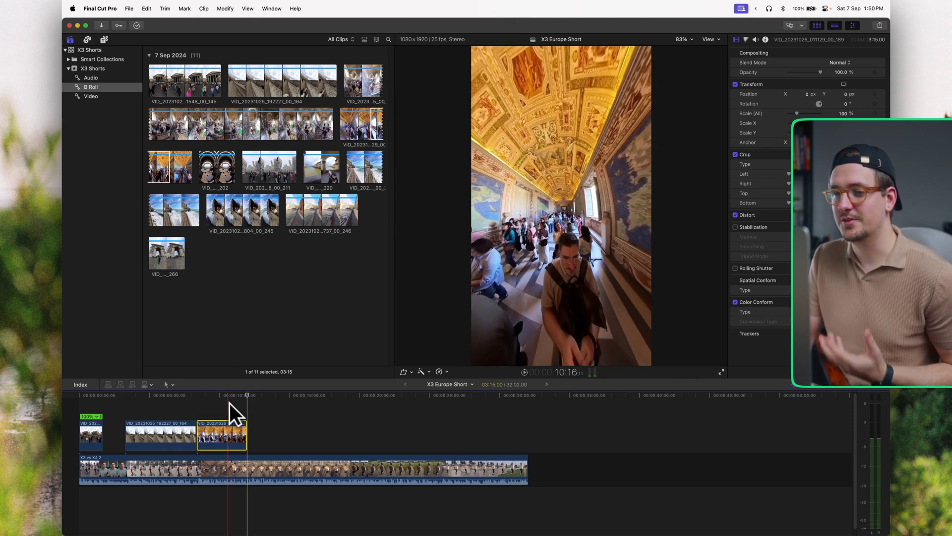
- Slip the footage inside the third B-roll clip with the Trim tool, play it, and return to the Select tool
{"action": "left_click", "coordinate": [230, 402]}
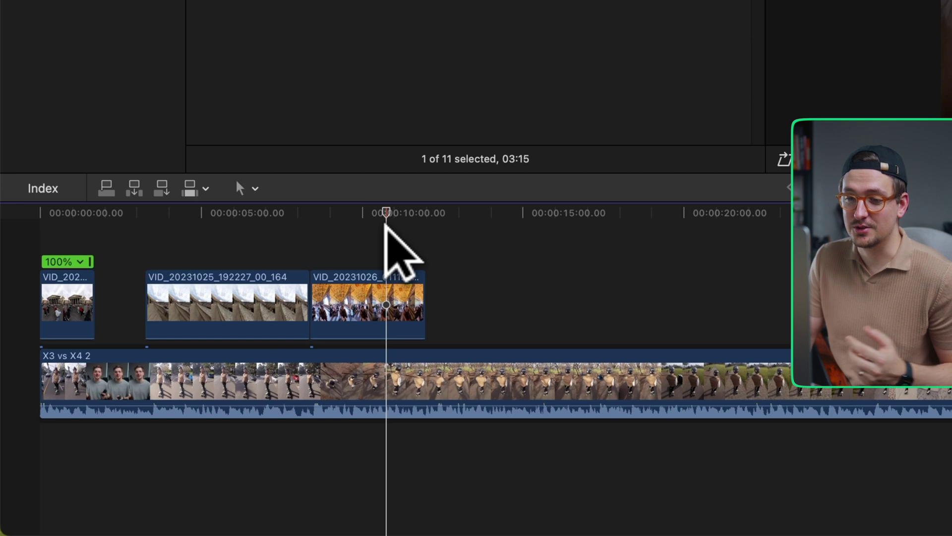
{"action": "left_click", "coordinate": [256, 189]}
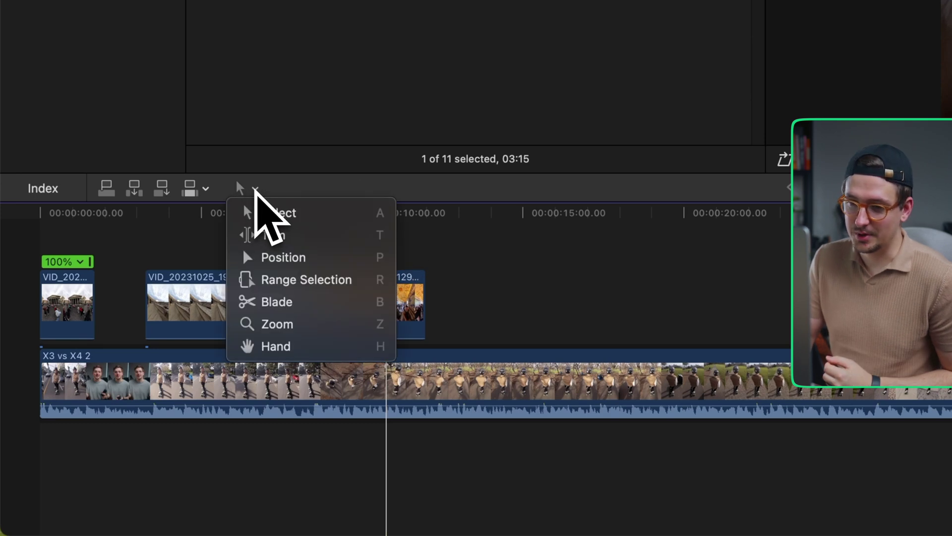
{"action": "left_click", "coordinate": [342, 236]}
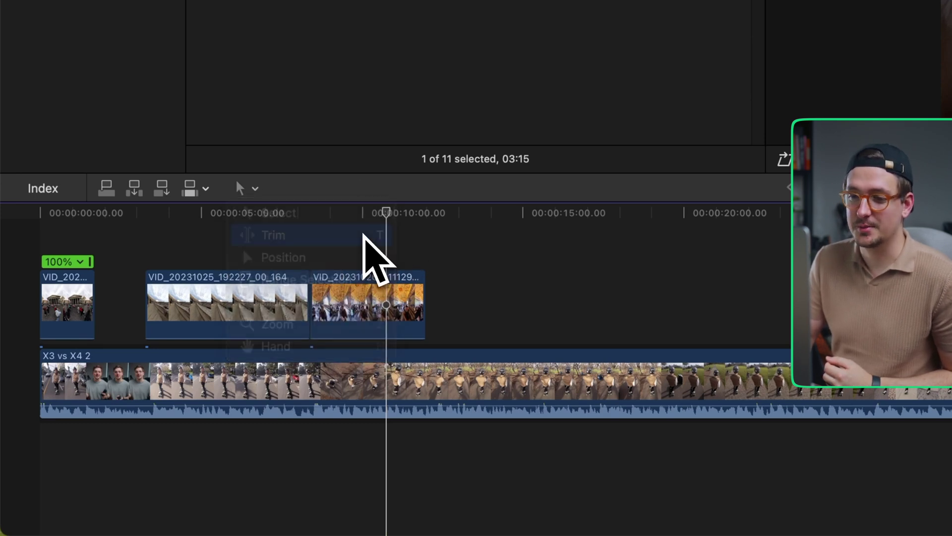
{"action": "left_click_drag", "start_coordinate": [375, 307], "coordinate": [355, 309]}
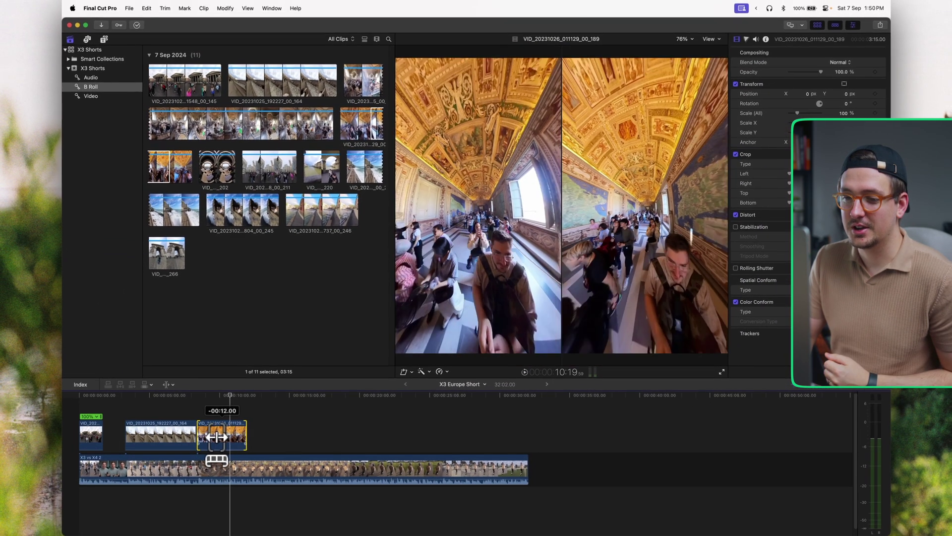
{"action": "mouse_move", "coordinate": [216, 436]}
{"action": "left_mouse_down"}
{"action": "mouse_move", "coordinate": [200, 440]}
{"action": "mouse_move", "coordinate": [281, 436]}
{"action": "mouse_move", "coordinate": [203, 438]}
{"action": "left_mouse_up"}
{"action": "left_click_drag", "start_coordinate": [187, 442], "coordinate": [206, 442]}
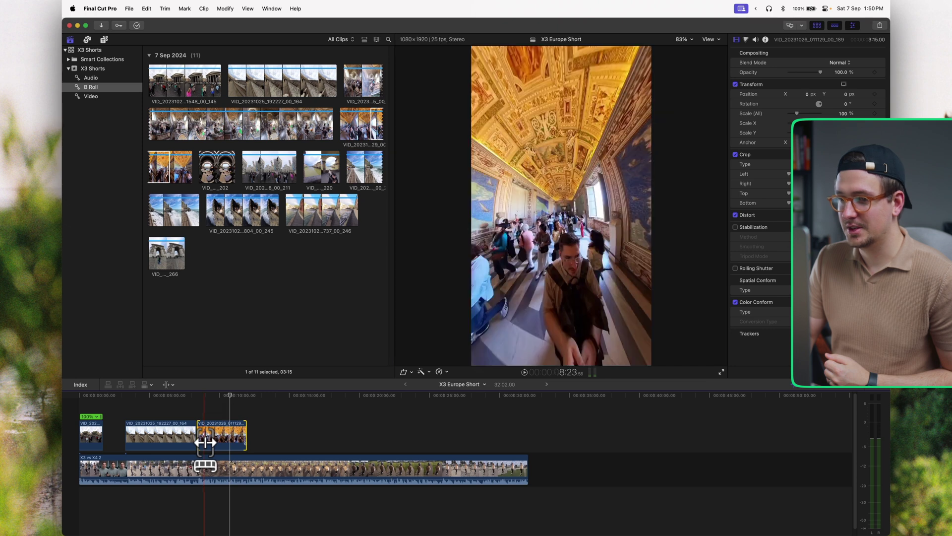
{"action": "key", "text": "space"}
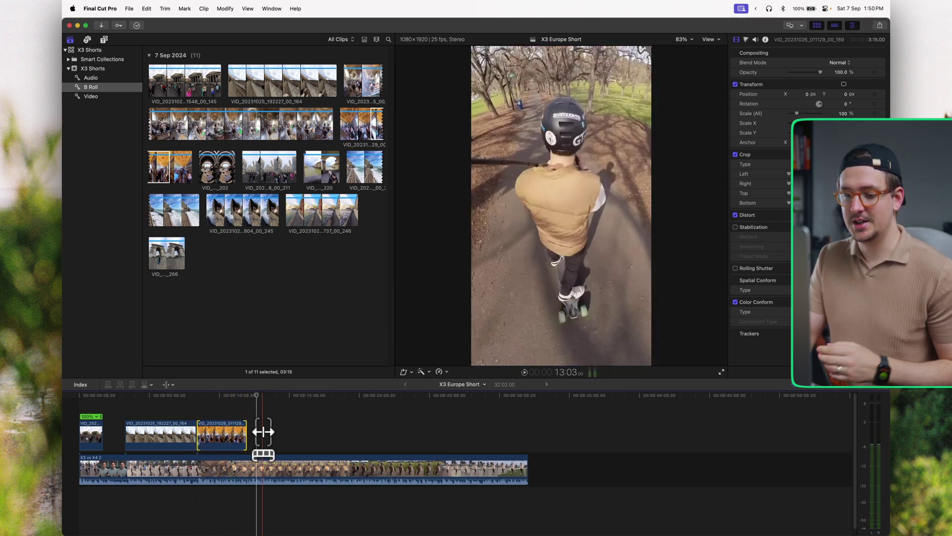
{"action": "key", "text": "a"}
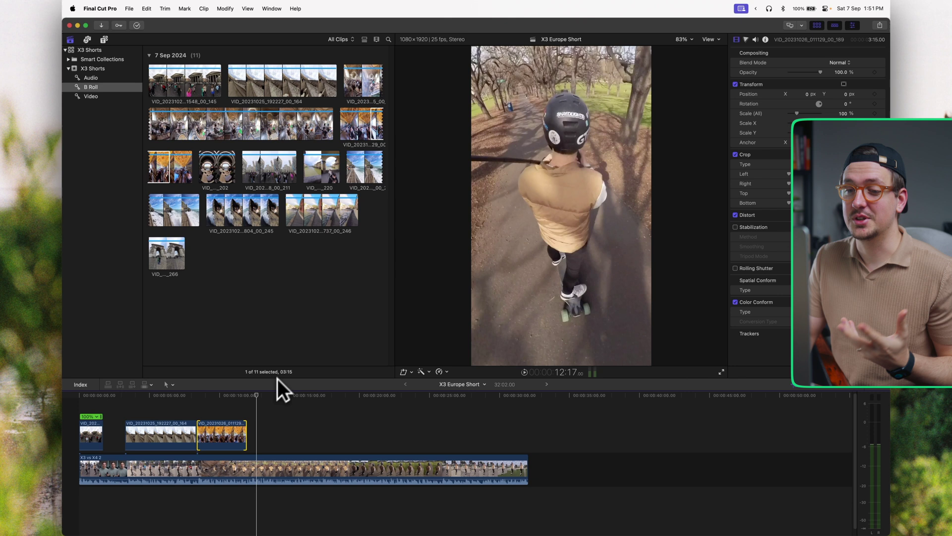
- Mark a 02:13 range of VID_20231028_140738_00_237, connect it directly after the third B-roll clip, silence its audio and play it
{"action": "left_click", "coordinate": [352, 161]}
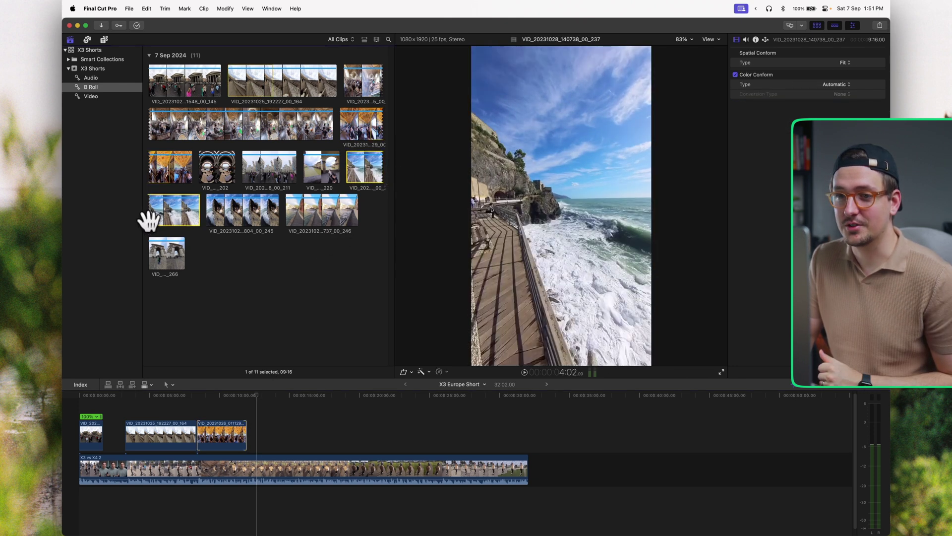
{"action": "key", "text": "i"}
{"action": "key", "text": "o"}
{"action": "left_click_drag", "start_coordinate": [181, 216], "coordinate": [260, 433]}
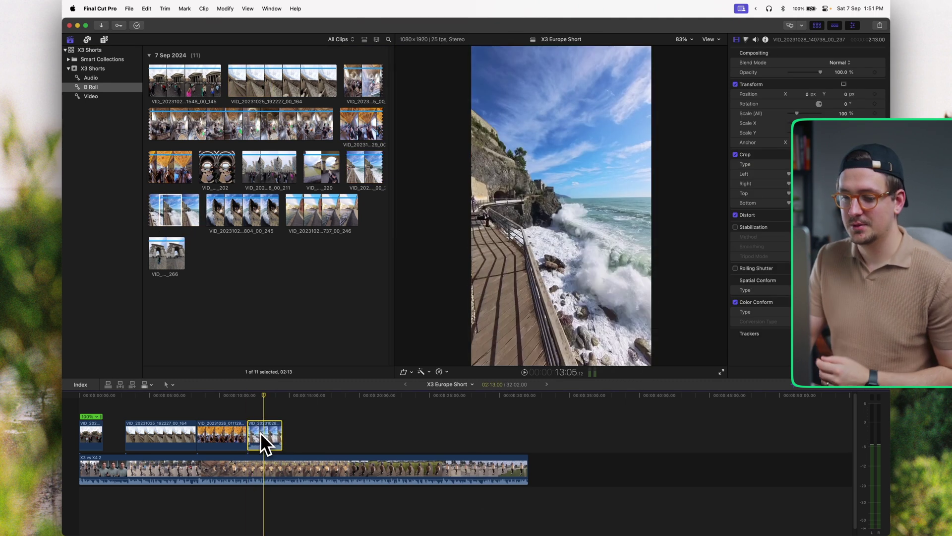
{"action": "key", "text": "alt+s"}
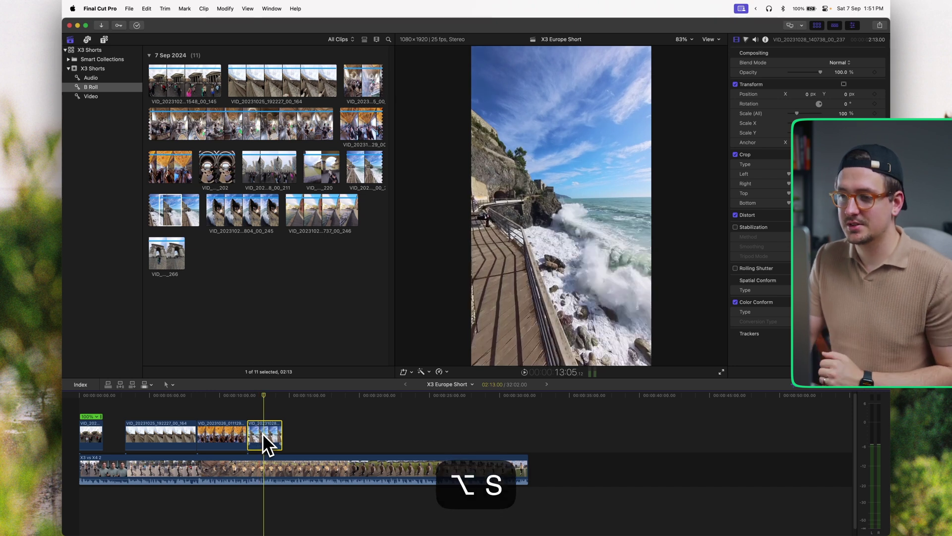
{"action": "key", "text": "space"}
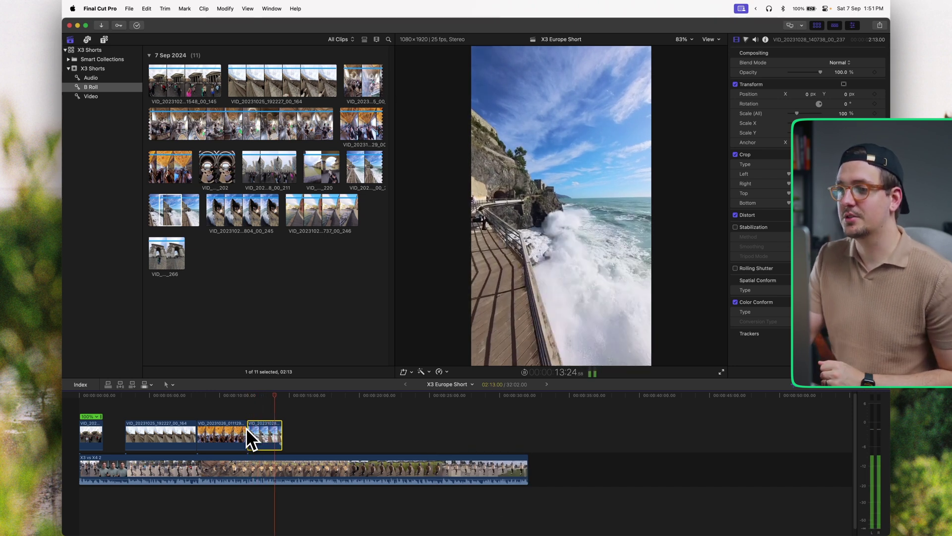
{"action": "key", "text": "space"}
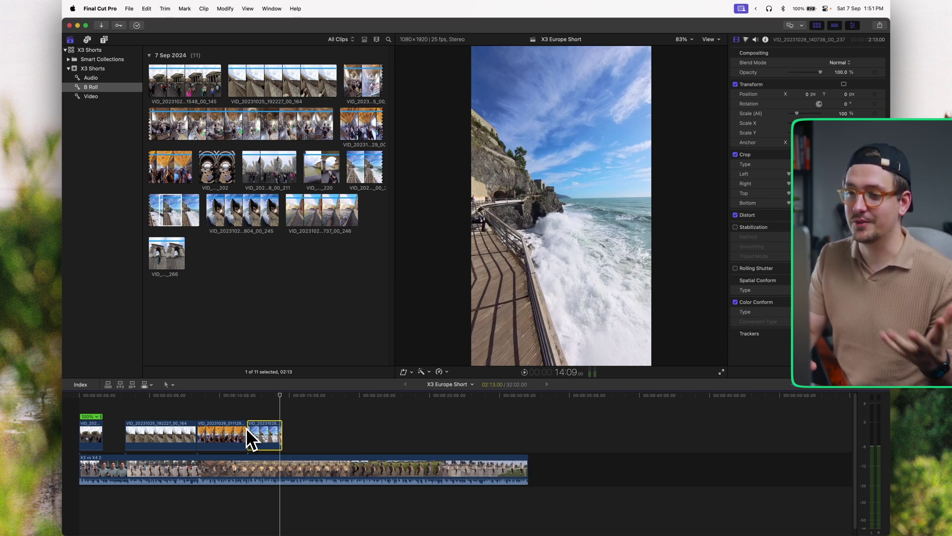
- Slow the VID_20231028_140738_00_237 clip in the timeline to 25% speed and play the slow motion
{"action": "left_click", "coordinate": [264, 396]}
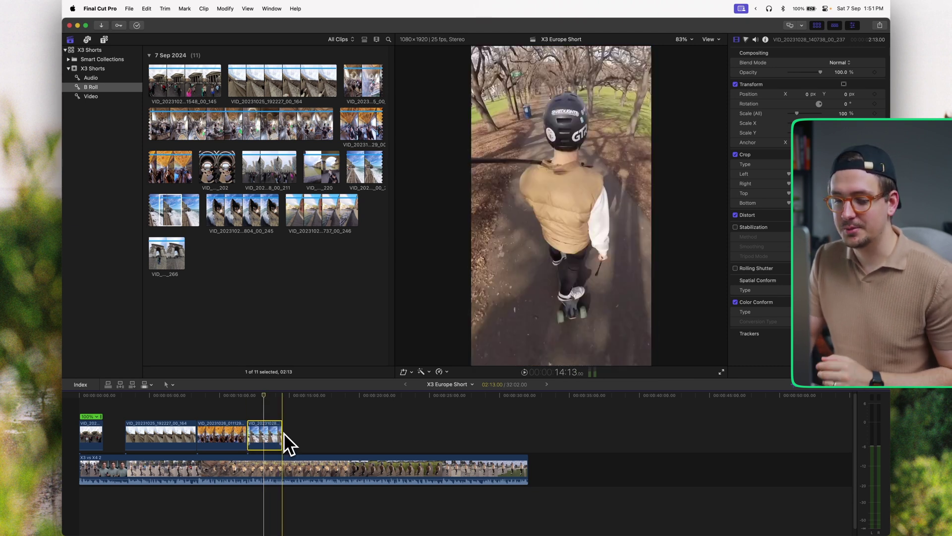
{"action": "key", "text": "shift+b"}
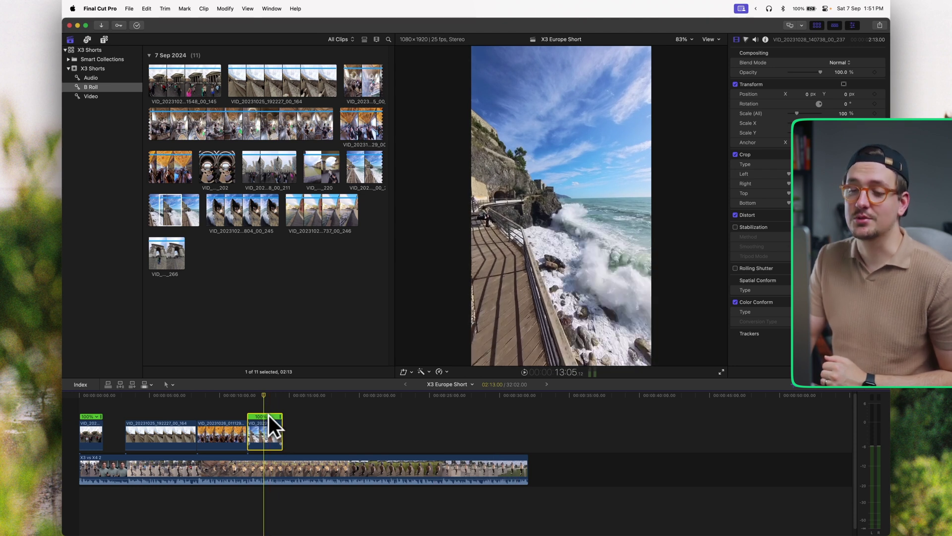
{"action": "left_click", "coordinate": [269, 417]}
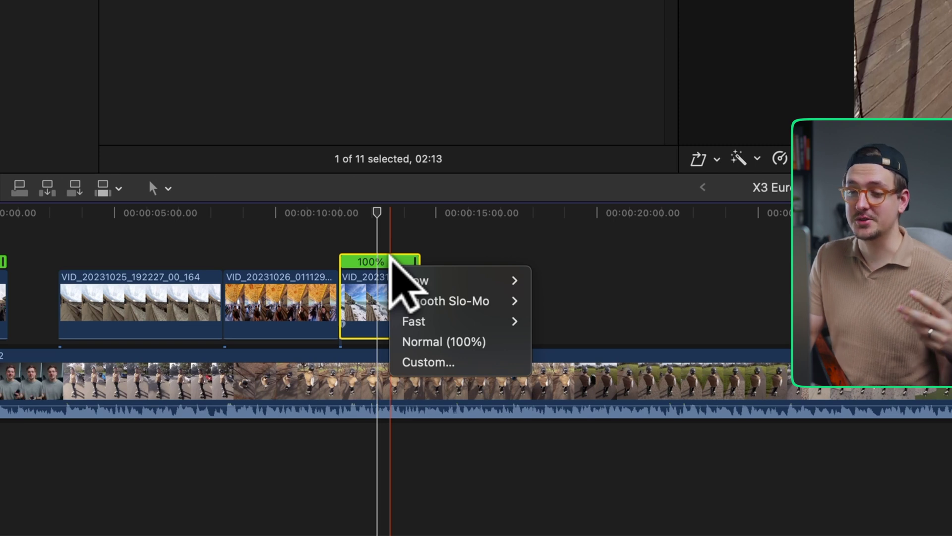
{"action": "mouse_move", "coordinate": [413, 278]}
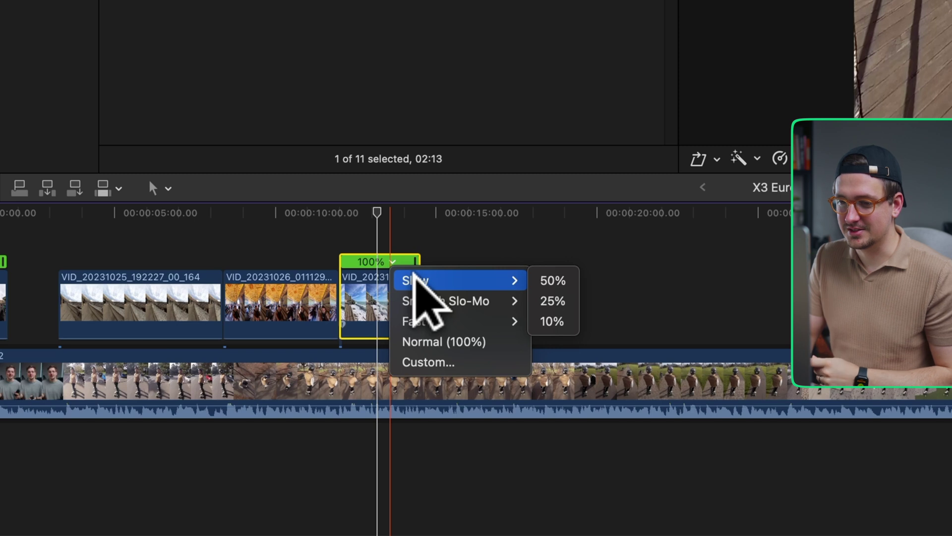
{"action": "left_click", "coordinate": [554, 300]}
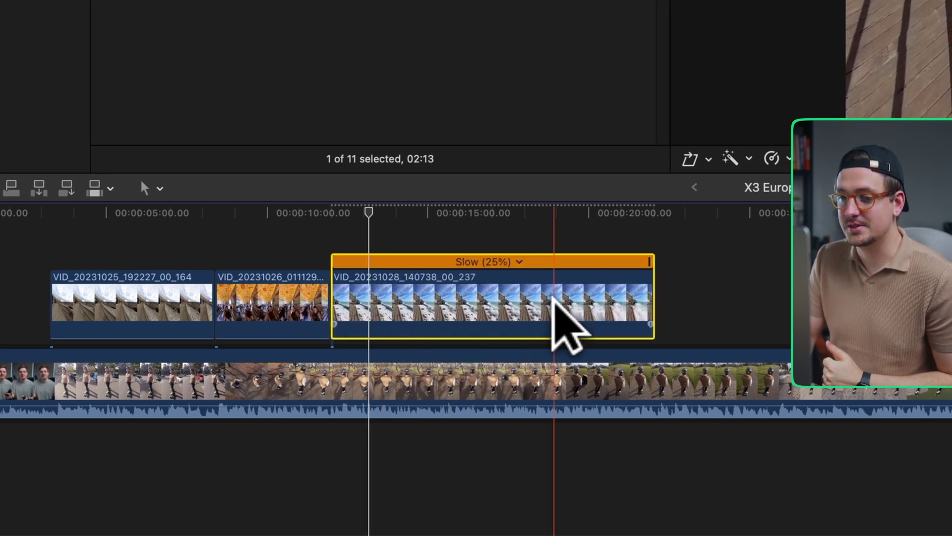
{"action": "key", "text": "space"}
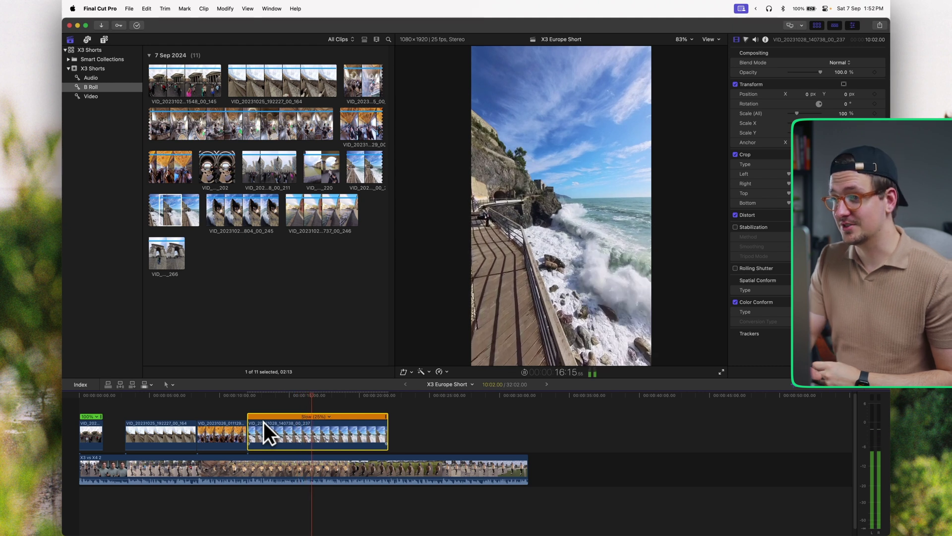
{"action": "key", "text": "space"}
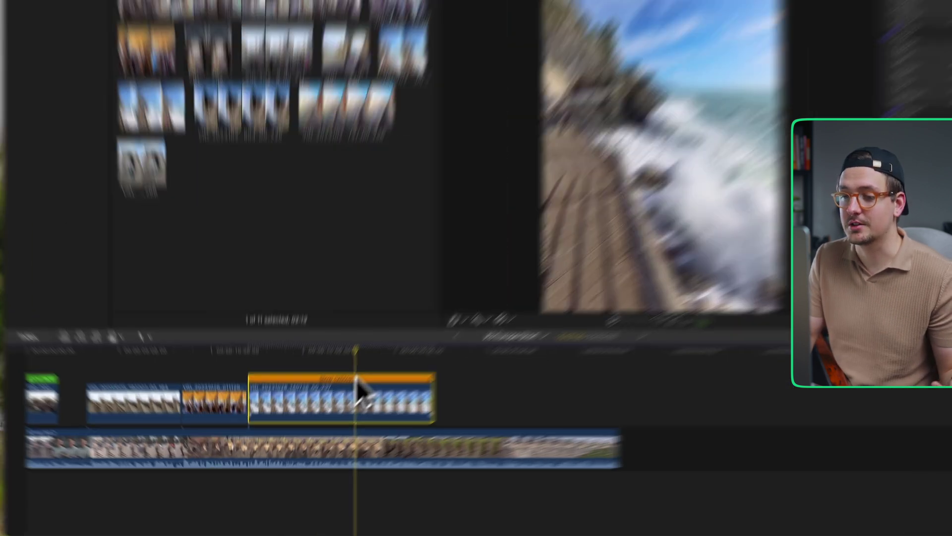
- Retime the VID_20231028_140738_00_237 clip in the timeline to 25% with Smooth Slo-Mo and play the result
{"action": "left_click", "coordinate": [328, 416]}
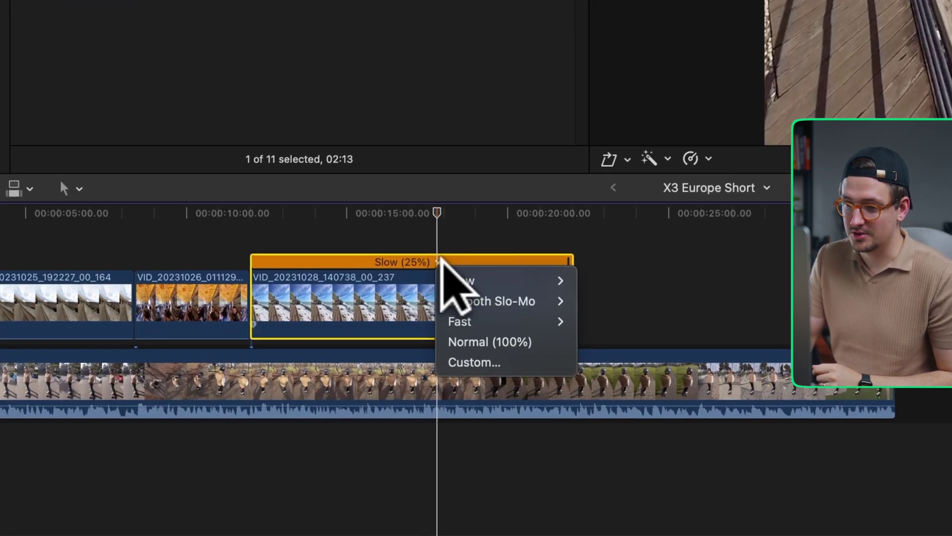
{"action": "mouse_move", "coordinate": [538, 301]}
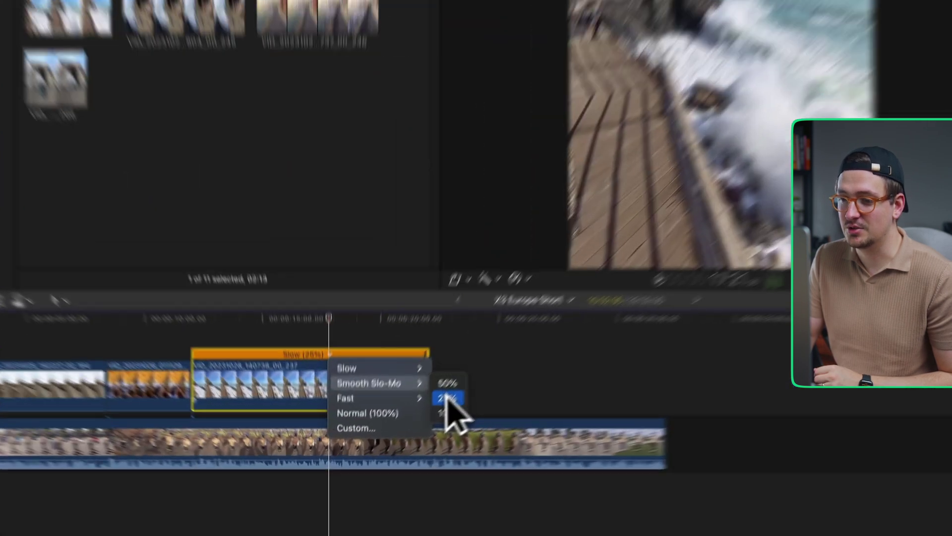
{"action": "left_click", "coordinate": [399, 441]}
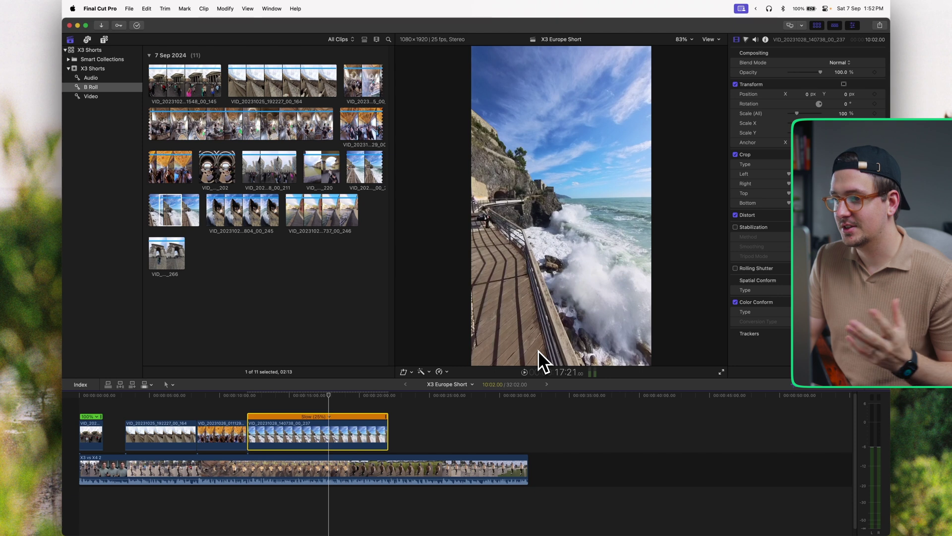
{"action": "key", "text": "space"}
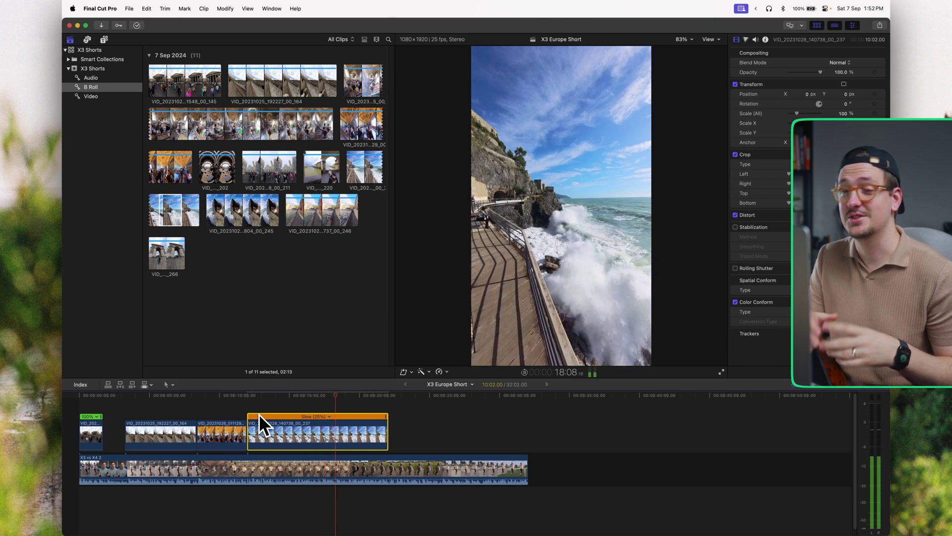
{"action": "key", "text": "space"}
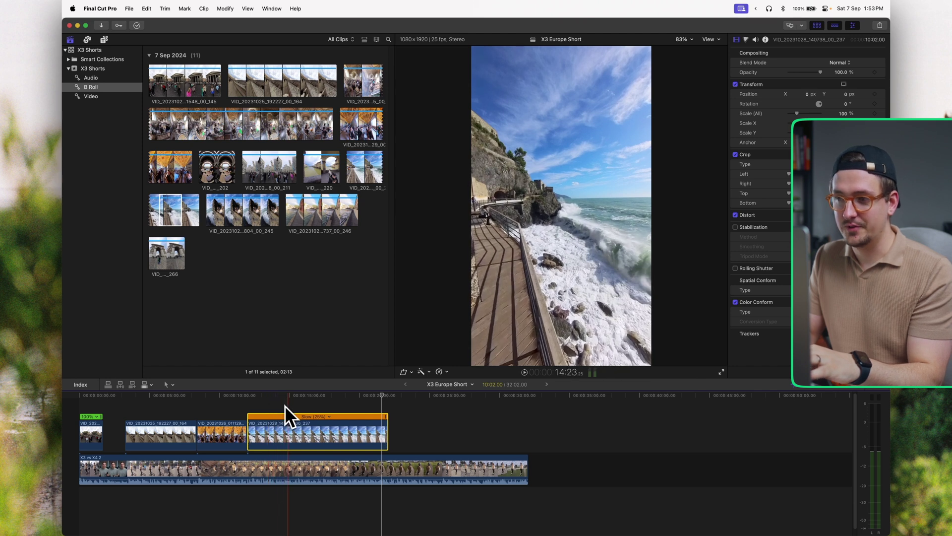
- Cut the slow-motion clip into pieces, delete its beginning and end, move the middle piece against the preceding B-roll clip, and play it
{"action": "key", "text": "super+b"}
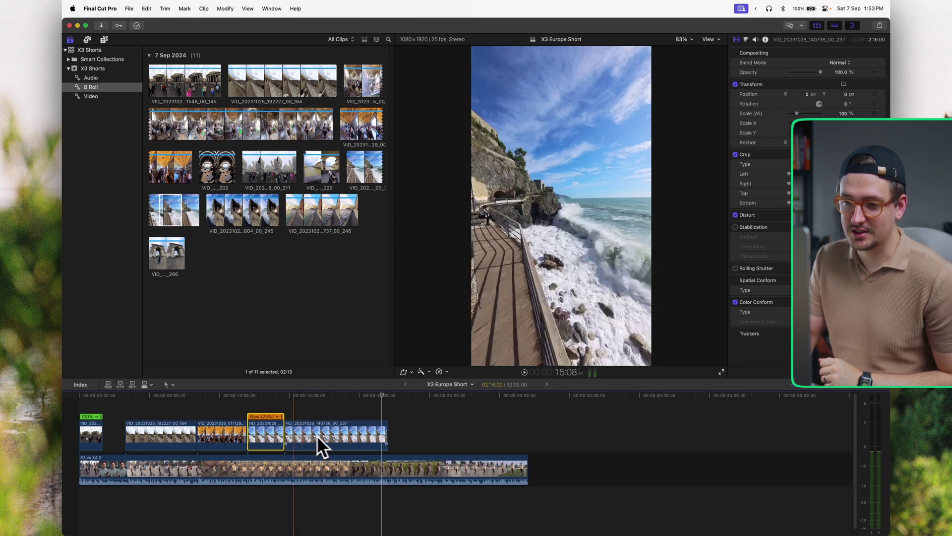
{"action": "key", "text": "BackSpace"}
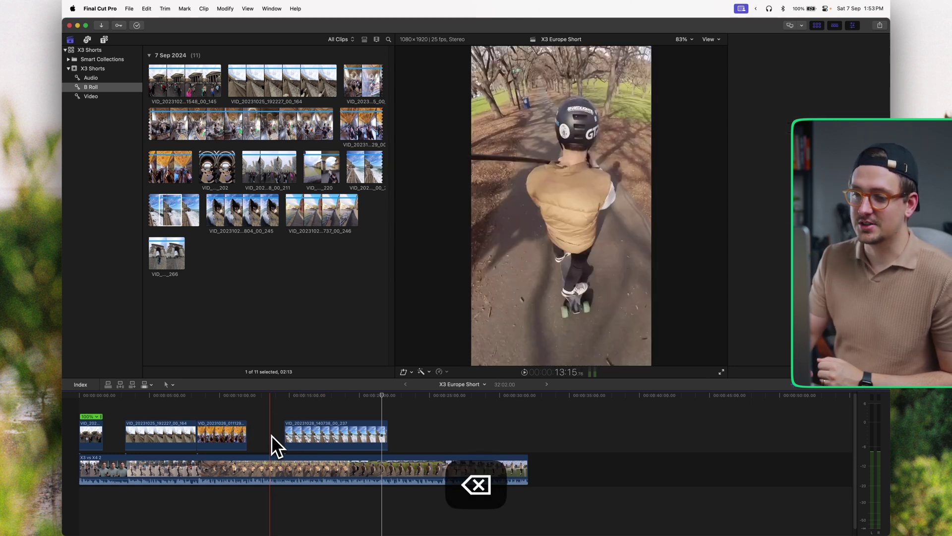
{"action": "left_click", "coordinate": [288, 431]}
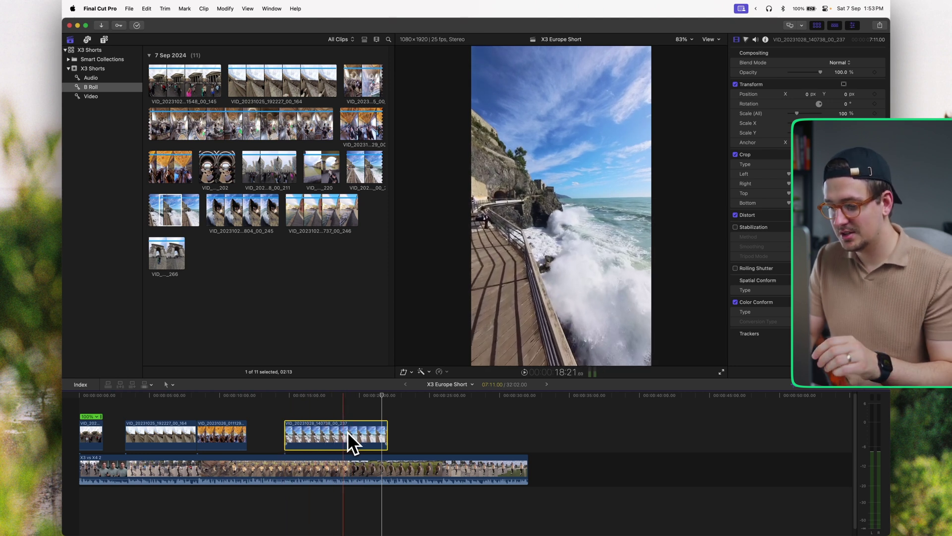
{"action": "key", "text": "super+b"}
{"action": "left_click", "coordinate": [366, 429]}
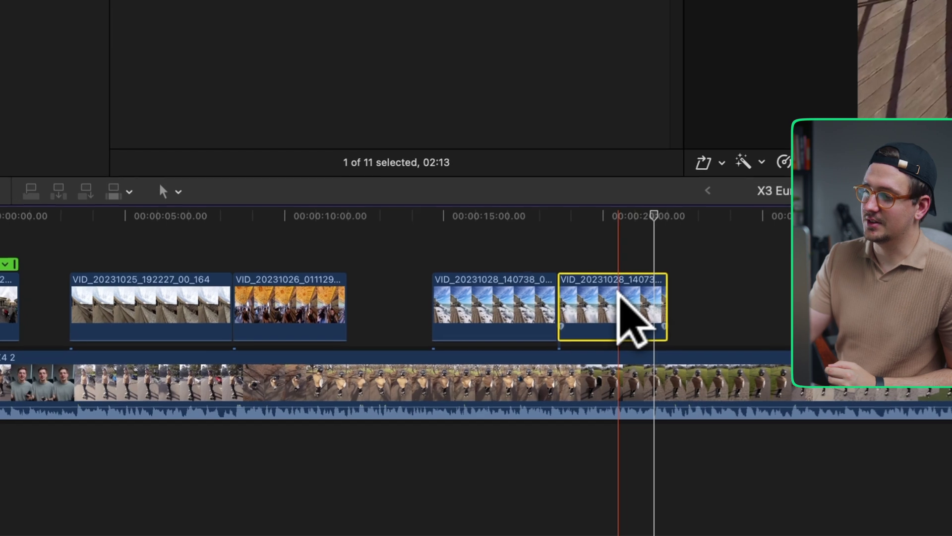
{"action": "key", "text": "BackSpace"}
{"action": "left_click_drag", "start_coordinate": [467, 292], "coordinate": [395, 291]}
{"action": "key", "text": "space"}
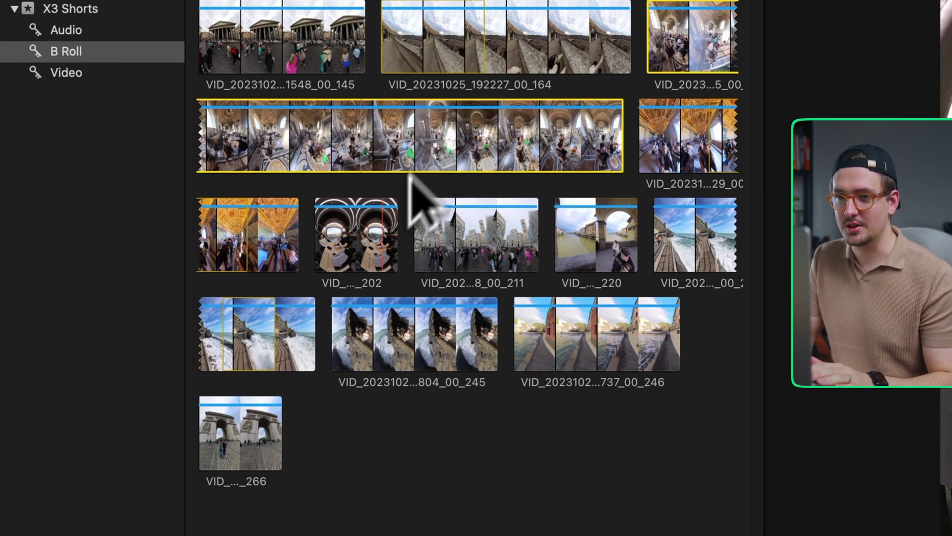
- Connect the six unused B-roll clips ending in 202, 211, 220, 245, 246 and 266 together after the slow-motion clip
{"action": "left_click", "coordinate": [372, 254]}
{"action": "left_click", "coordinate": [492, 252], "text": "super"}
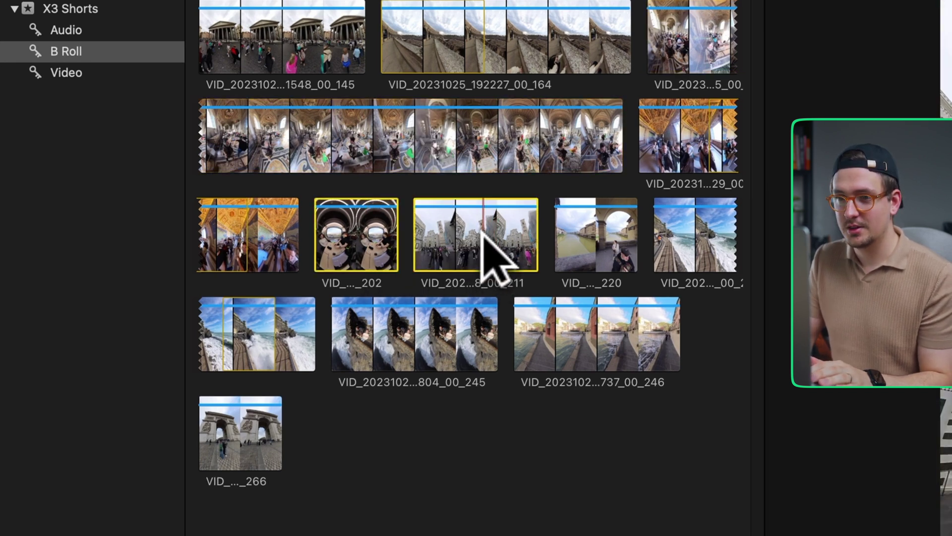
{"action": "left_click", "coordinate": [588, 239], "text": "super"}
{"action": "left_click", "coordinate": [610, 332], "text": "super"}
{"action": "left_click", "coordinate": [270, 419], "text": "super"}
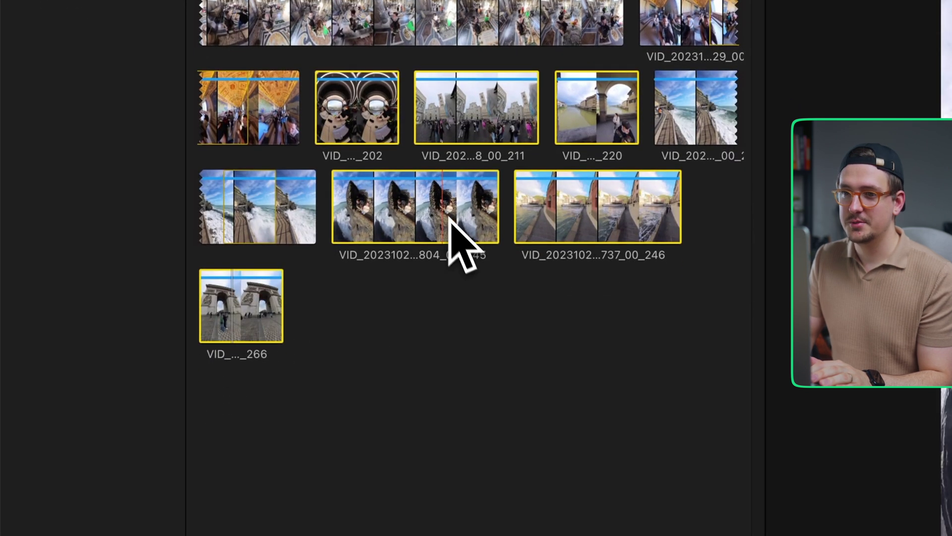
{"action": "left_click_drag", "start_coordinate": [372, 106], "coordinate": [584, 337]}
- Set the duration of all six newly connected B-roll clips to 2 seconds
{"action": "key", "text": "super+minus"}
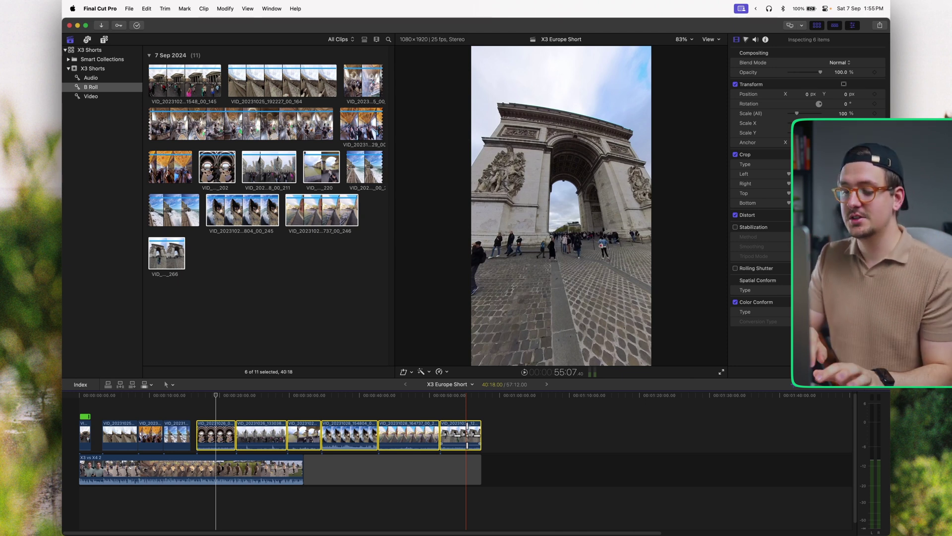
{"action": "key", "text": "ctrl+d"}
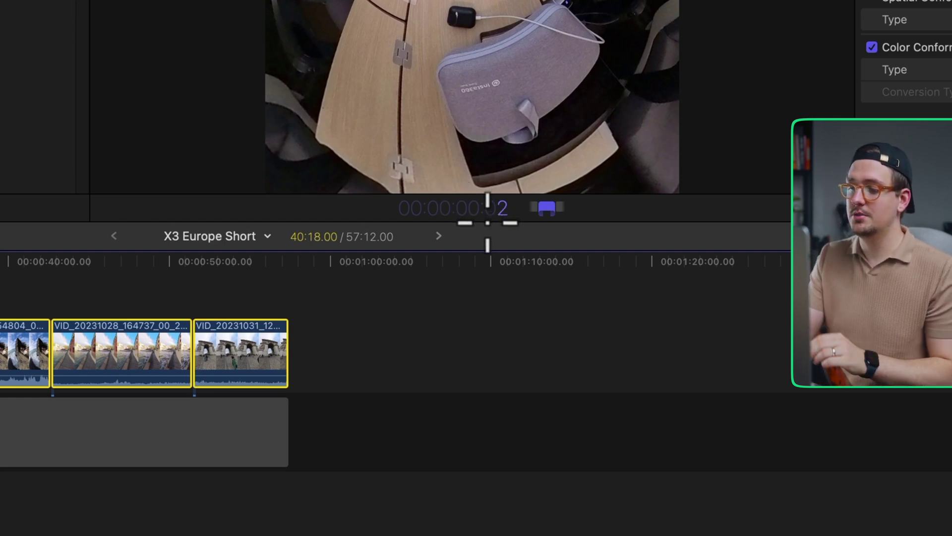
{"action": "type", "text": "00"}
{"action": "key", "text": "Return"}
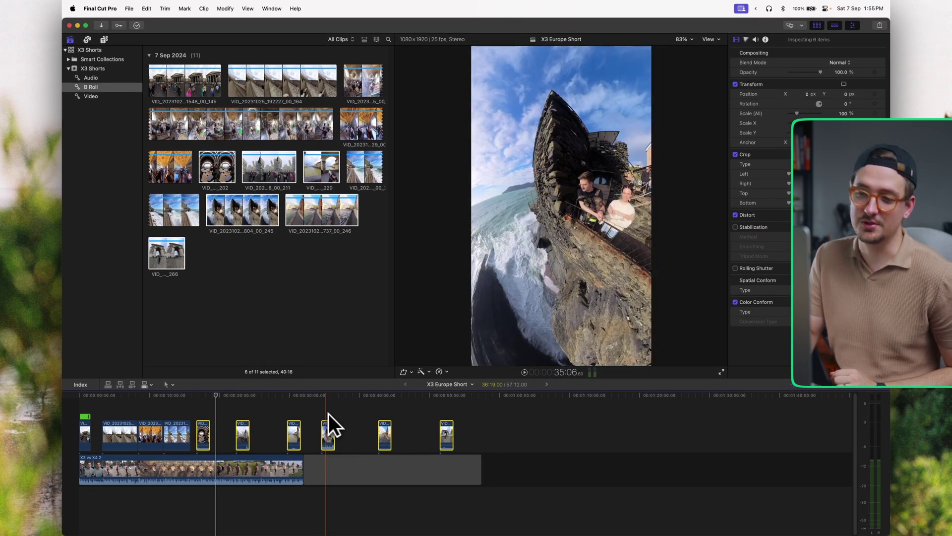
- Move the shortened B-roll clips together end to end and delete the leftover gap clip after the main video
{"action": "left_click_drag", "start_coordinate": [236, 427], "coordinate": [214, 428]}
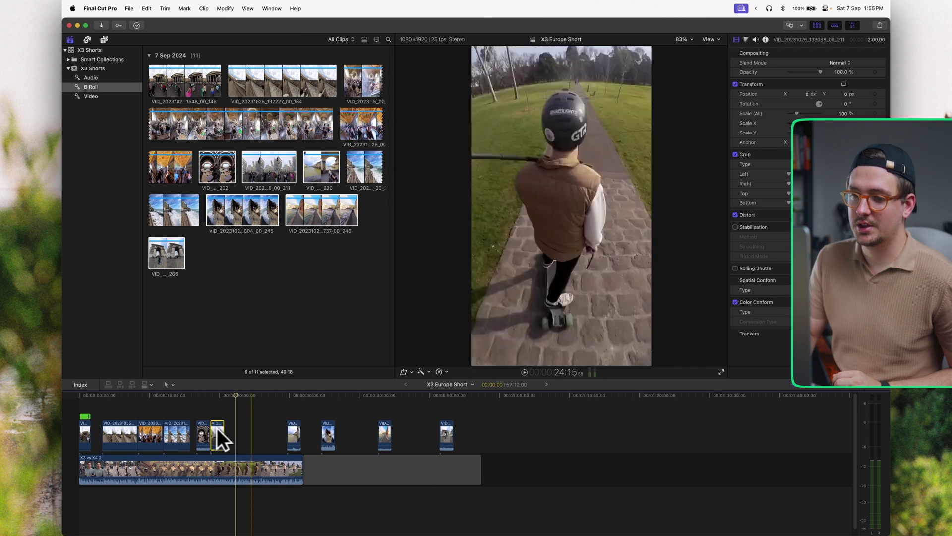
{"action": "left_click_drag", "start_coordinate": [291, 433], "coordinate": [246, 433]}
{"action": "left_click_drag", "start_coordinate": [327, 434], "coordinate": [246, 433]}
{"action": "left_click_drag", "start_coordinate": [392, 435], "coordinate": [558, 437]}
{"action": "key", "text": "BackSpace"}
- Silence the audio of the six two-second B-roll clips and play through them
{"action": "key", "text": "super+equal"}
{"action": "key", "text": "super+equal"}
{"action": "scroll", "coordinate": [262, 415], "scroll_direction": "left", "scroll_amount": 5}
{"action": "key", "text": "l"}
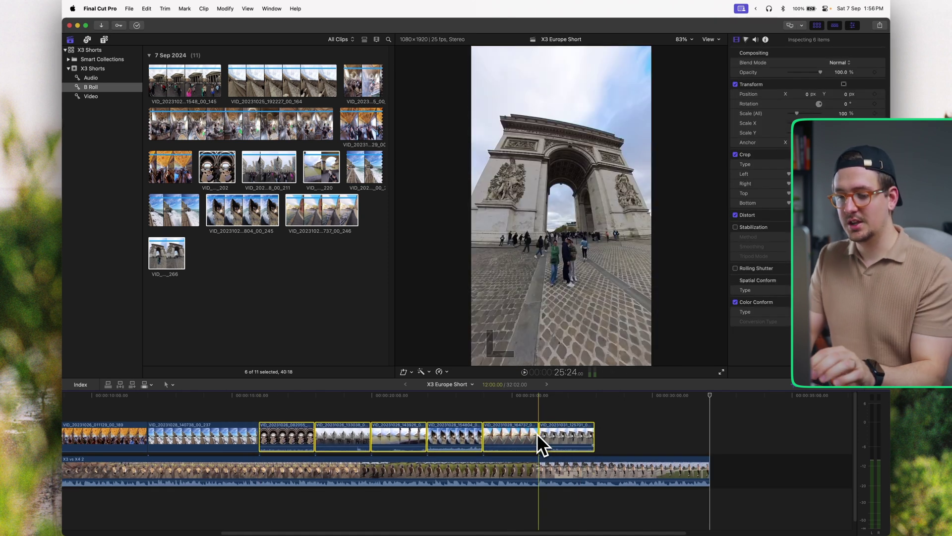
{"action": "key", "text": "alt+s"}
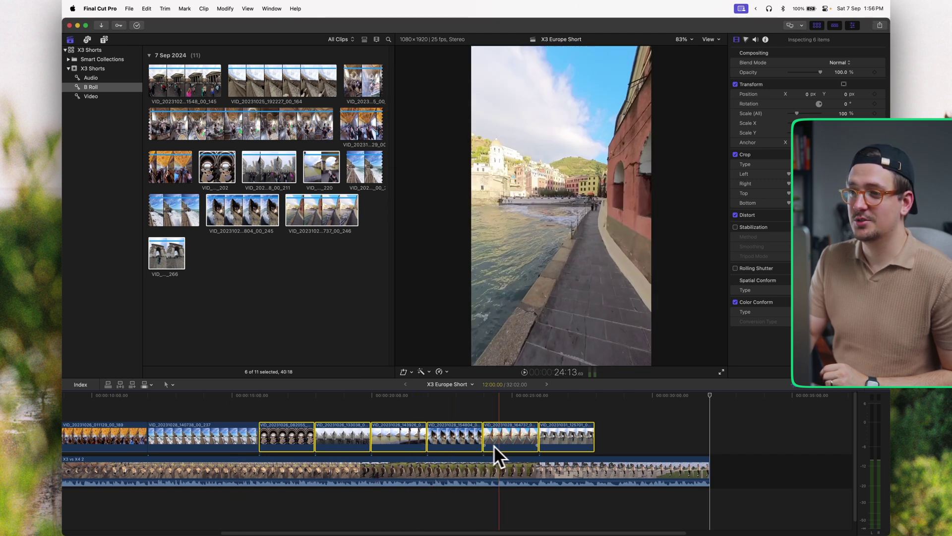
{"action": "left_click", "coordinate": [583, 417]}
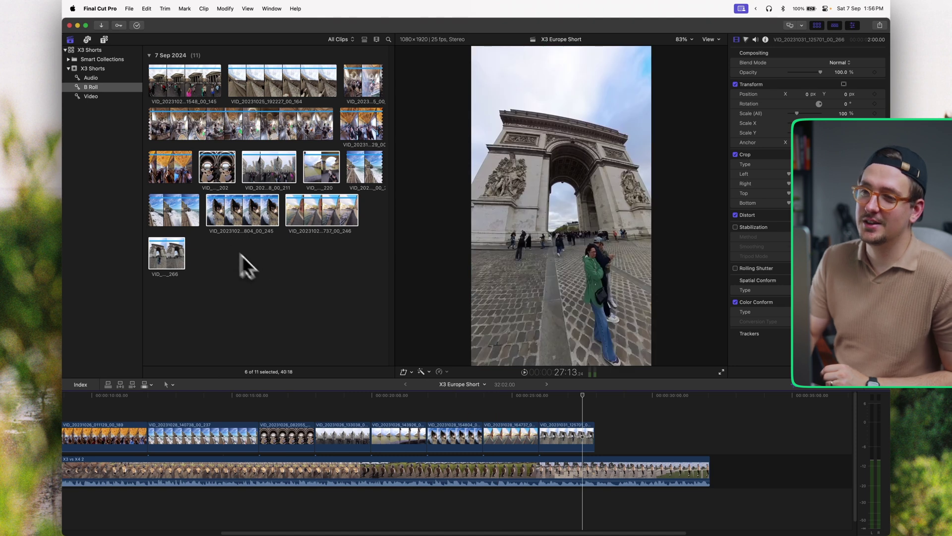
- Mark a 02:05 range of VID_20231026_010905_00_188, connect it directly after the last B-roll clip, and silence its audio
{"action": "key", "text": "i"}
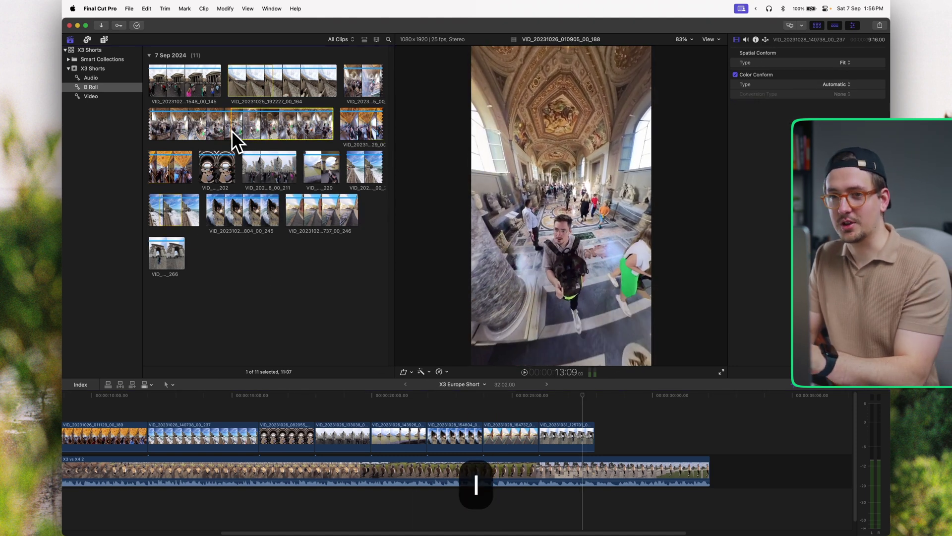
{"action": "key", "text": "o"}
{"action": "left_click_drag", "start_coordinate": [245, 127], "coordinate": [597, 436]}
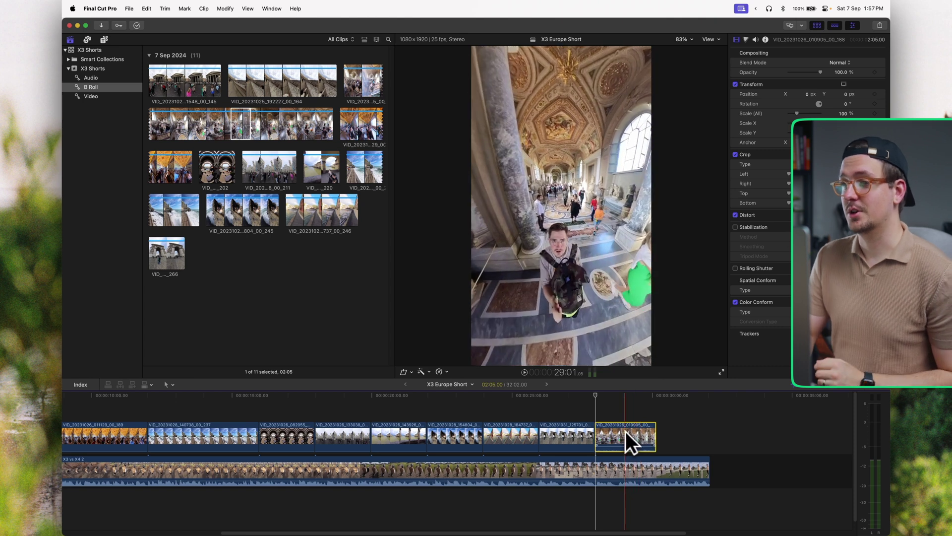
{"action": "scroll", "coordinate": [626, 430], "scroll_direction": "down", "scroll_amount": 3}
{"action": "key", "text": "alt+s"}
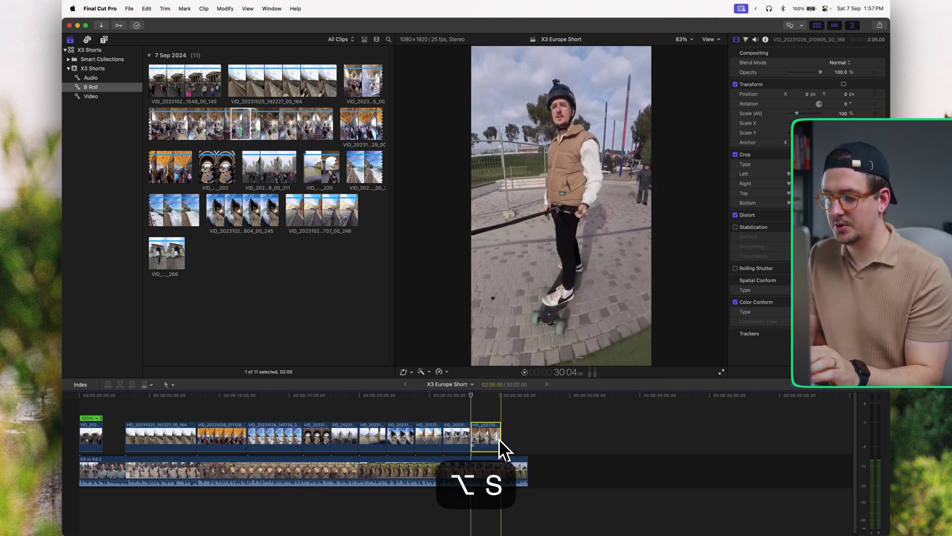
- Retime the VID_20231026_010905_00_188 clip in the timeline to 50% with Smooth Slo-Mo
{"action": "key", "text": "shift+b"}
{"action": "left_click", "coordinate": [491, 417]}
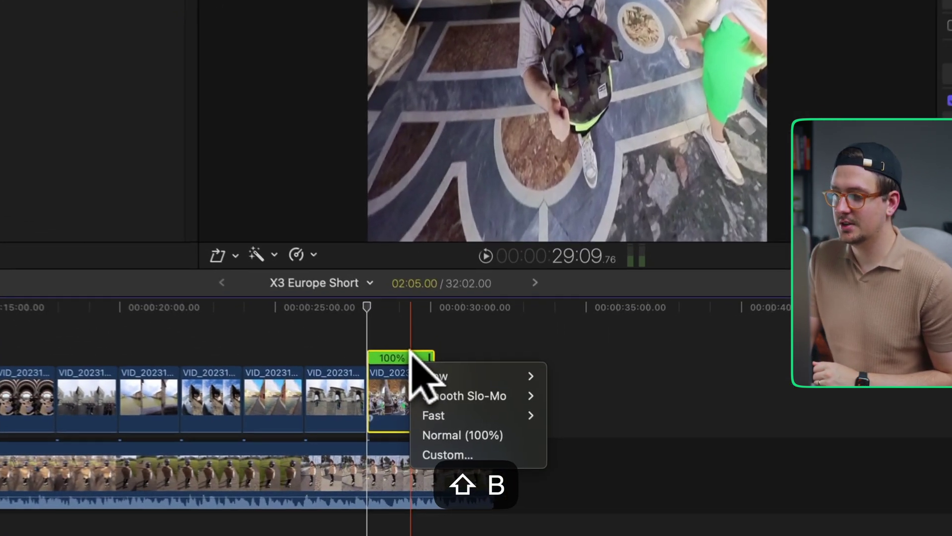
{"action": "mouse_move", "coordinate": [451, 399]}
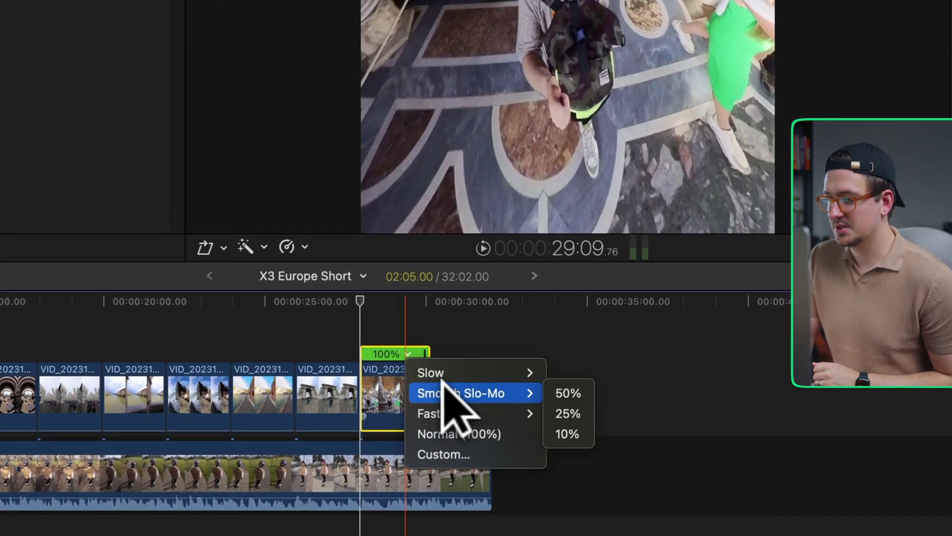
{"action": "left_click", "coordinate": [570, 402]}
- Trim the end of the 50% slow-motion clip to the end of the main video, play it, and review the whole timeline
{"action": "key", "text": "super+equal"}
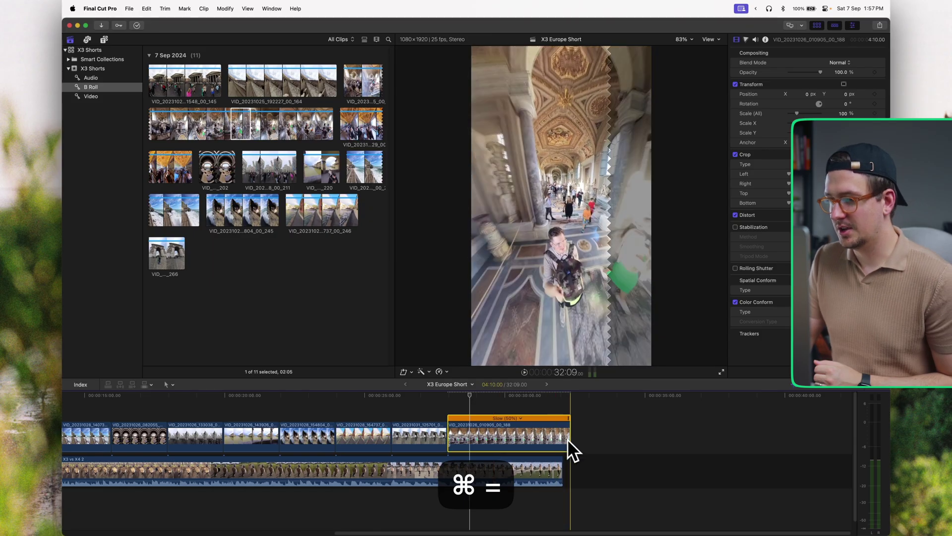
{"action": "left_click_drag", "start_coordinate": [570, 432], "coordinate": [562, 432]}
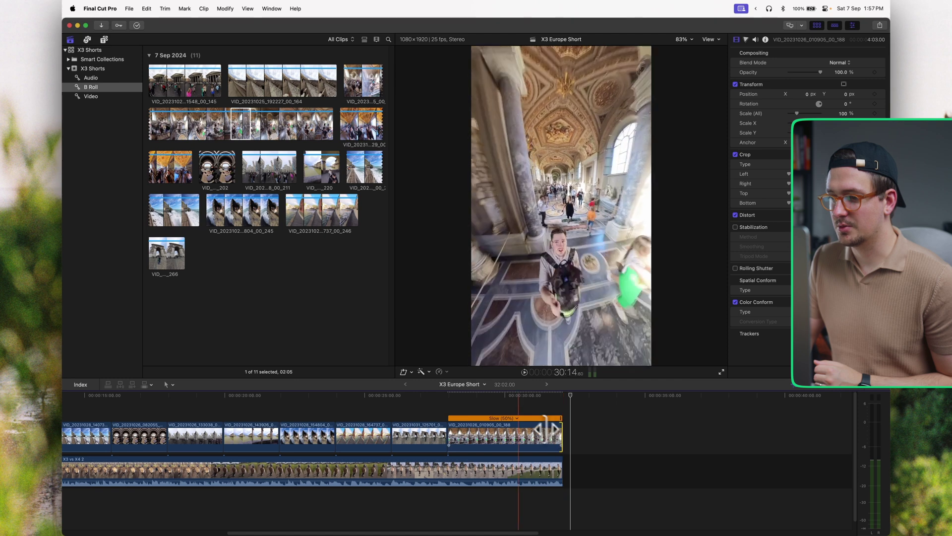
{"action": "key", "text": "space"}
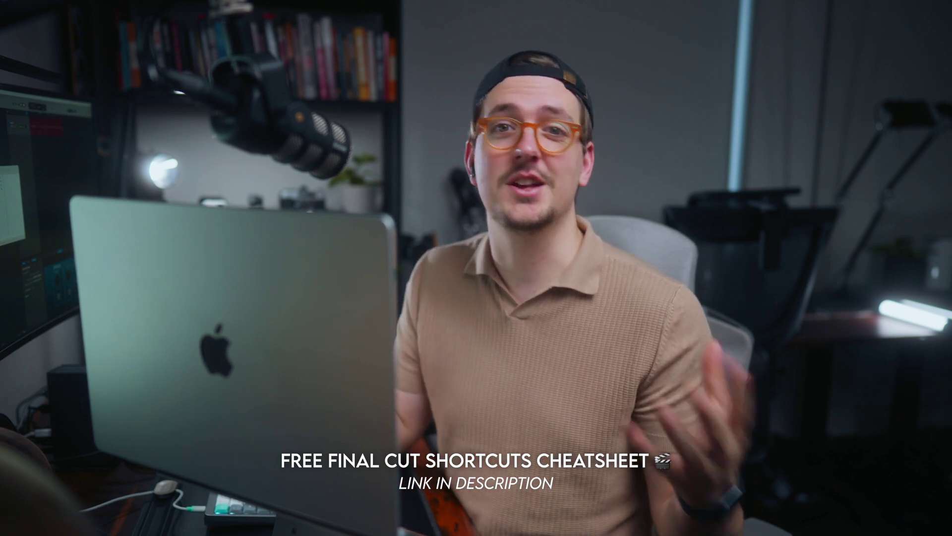
{"action": "key", "text": "super+minus"}
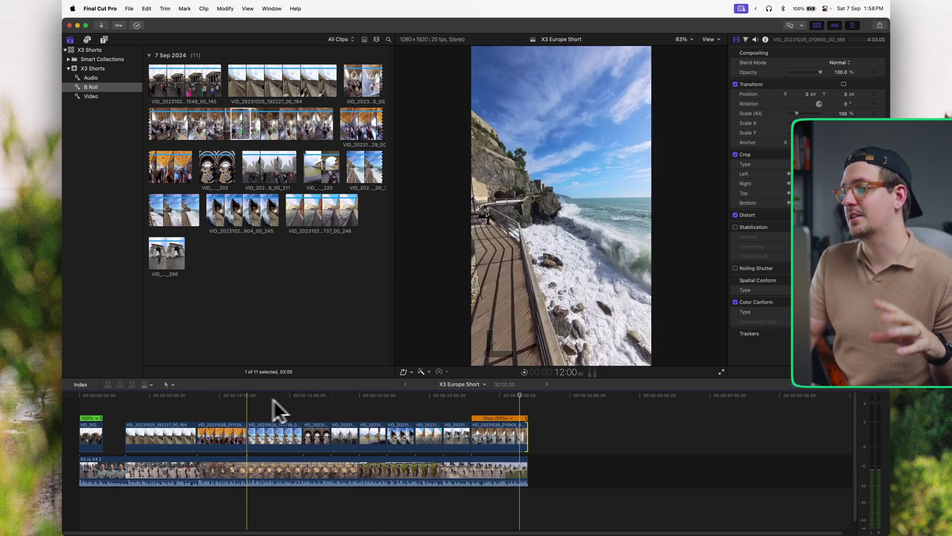
{"action": "left_click", "coordinate": [163, 402]}
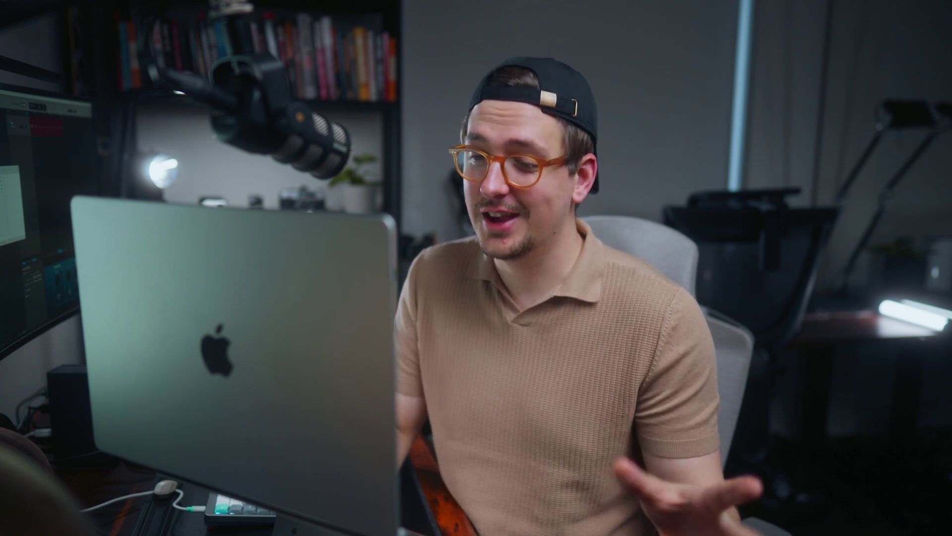
- Preview Ivanky Hub Review.mov in Finder, skim through the footage, and close the preview
{"action": "key", "text": "space"}
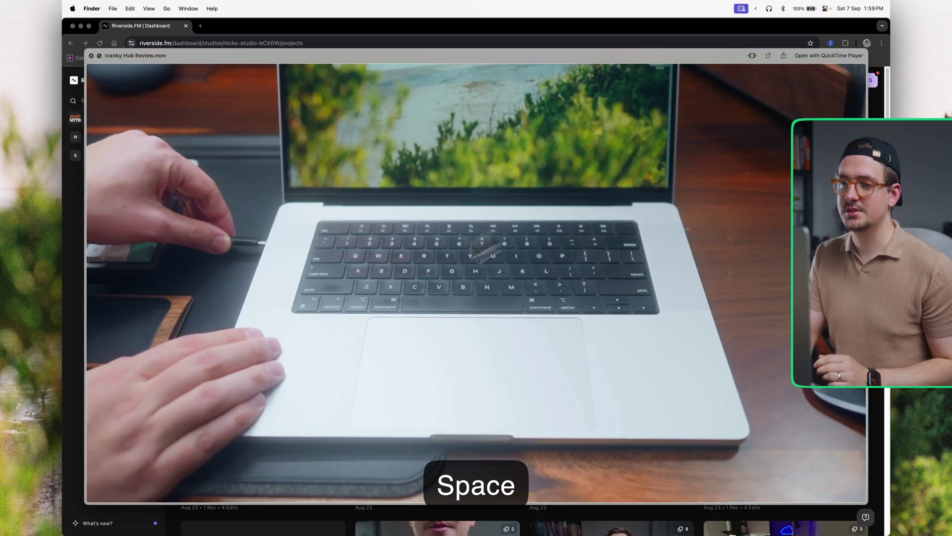
{"action": "left_click", "coordinate": [166, 496]}
{"action": "left_click_drag", "start_coordinate": [165, 498], "coordinate": [298, 502]}
{"action": "key", "text": "space"}
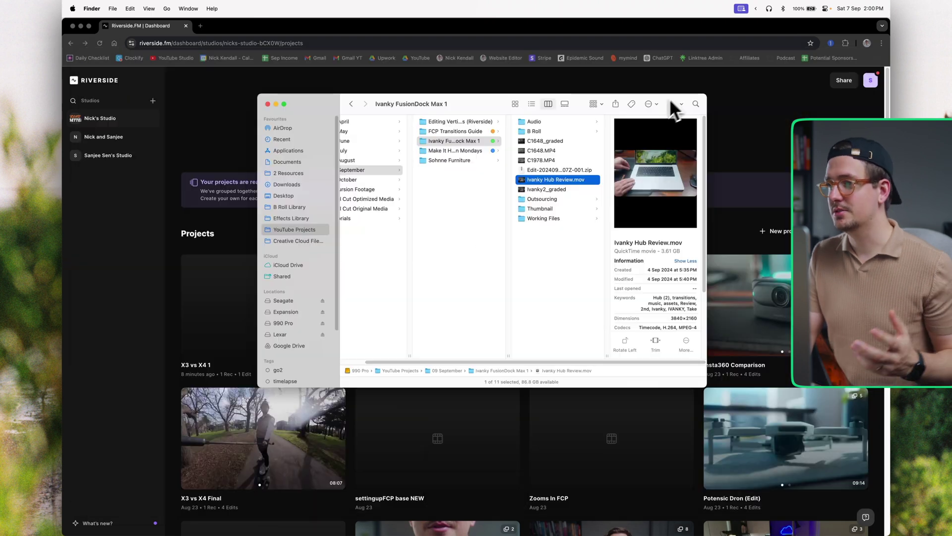
- Switch to the Riverside dashboard, look at the audio or video upload dialog and close it, and open the Ivanky Hub Review project
{"action": "left_click", "coordinate": [760, 102]}
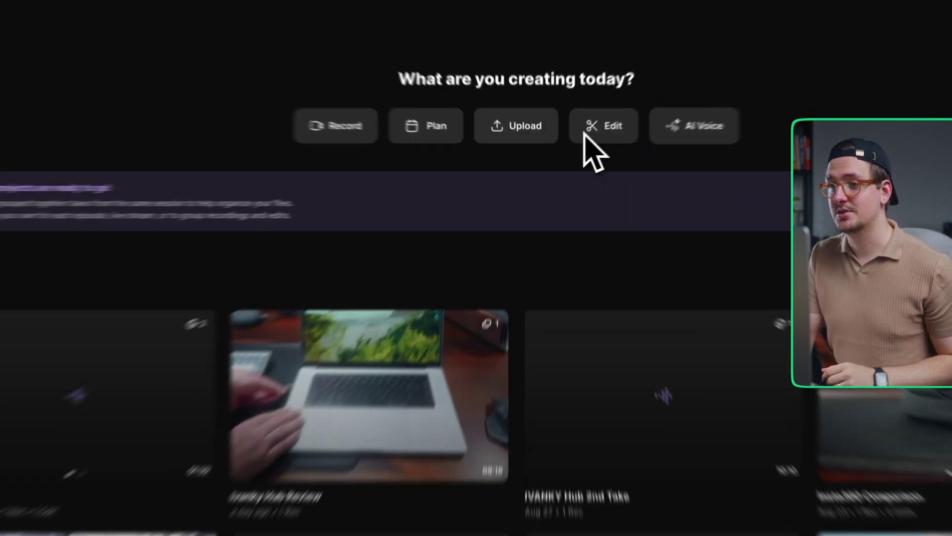
{"action": "left_click", "coordinate": [496, 134]}
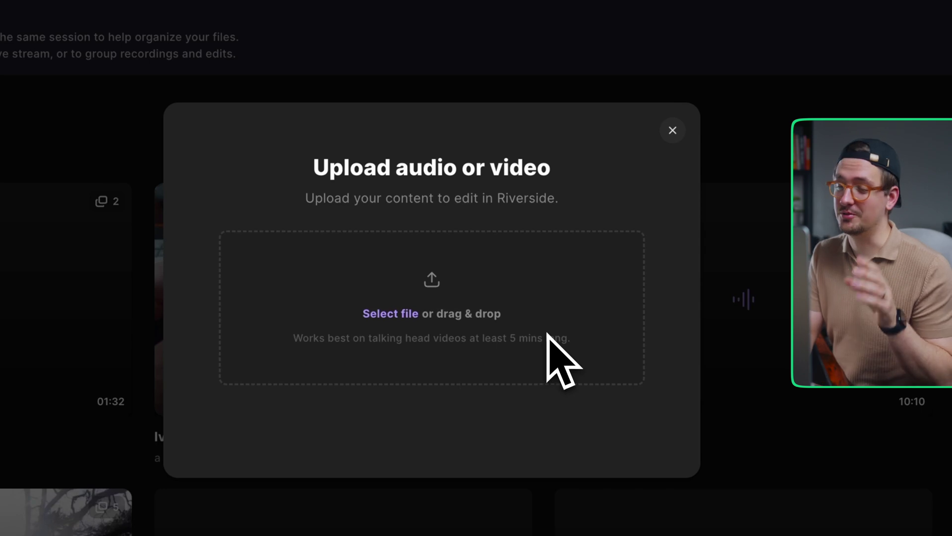
{"action": "left_click", "coordinate": [676, 132]}
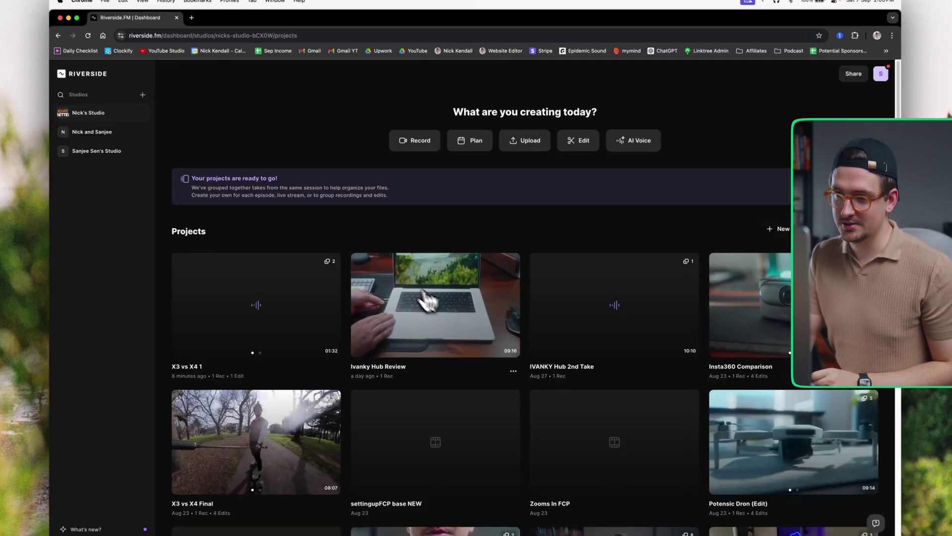
{"action": "left_click", "coordinate": [432, 327]}
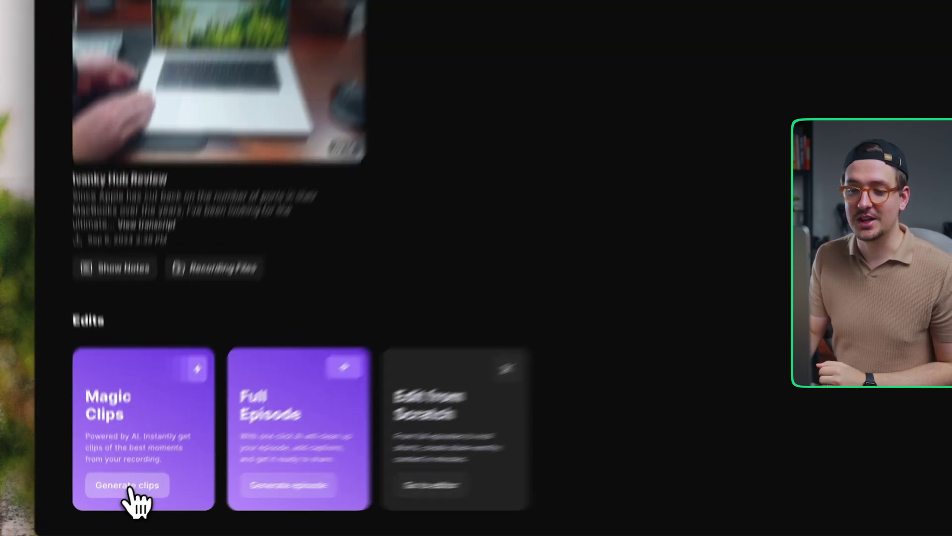
- Generate Magic Clips from the Ivanky Hub Review recording and open the Fusion Dock Max 1 clip in the editor
{"action": "left_click", "coordinate": [121, 504]}
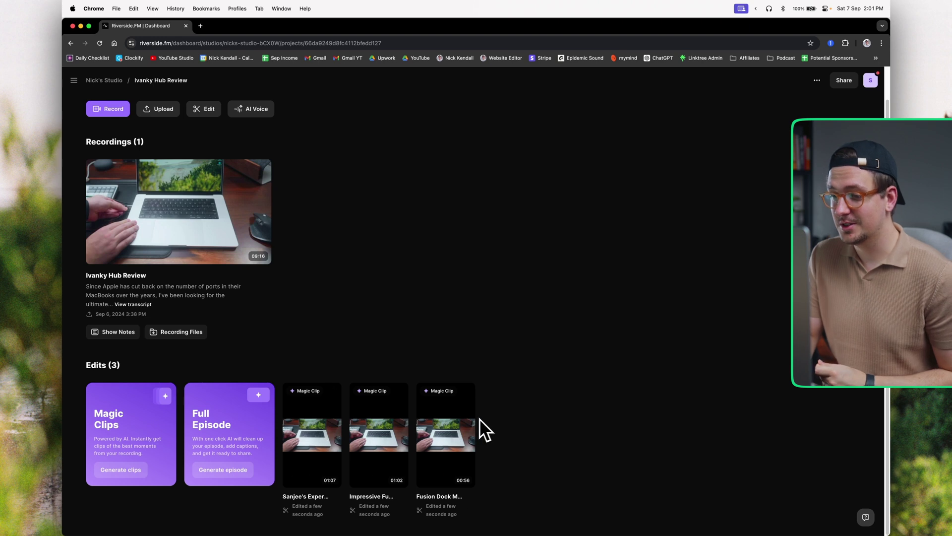
{"action": "left_click", "coordinate": [443, 435]}
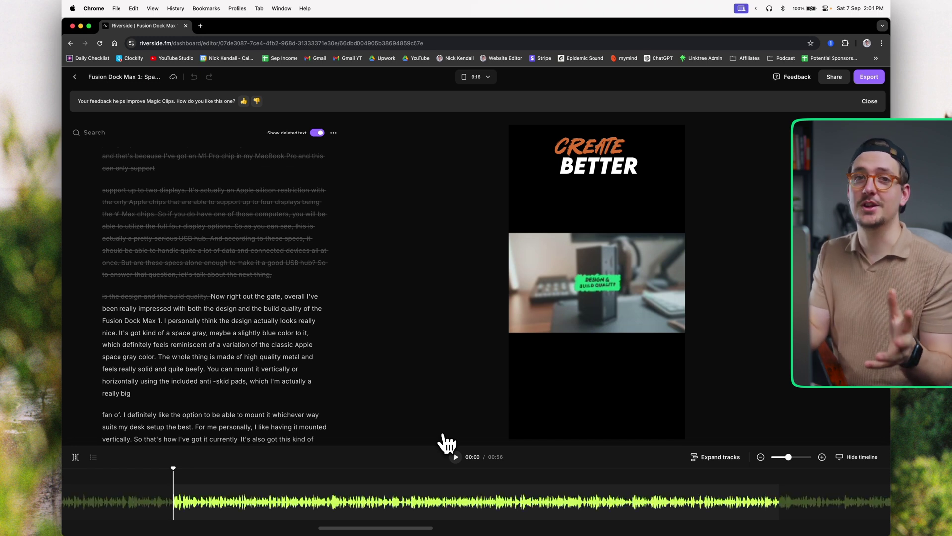
- Read through the clip's transcript, then play the opening seconds to check the video and captions
{"action": "scroll", "coordinate": [258, 330], "scroll_direction": "down", "scroll_amount": 4}
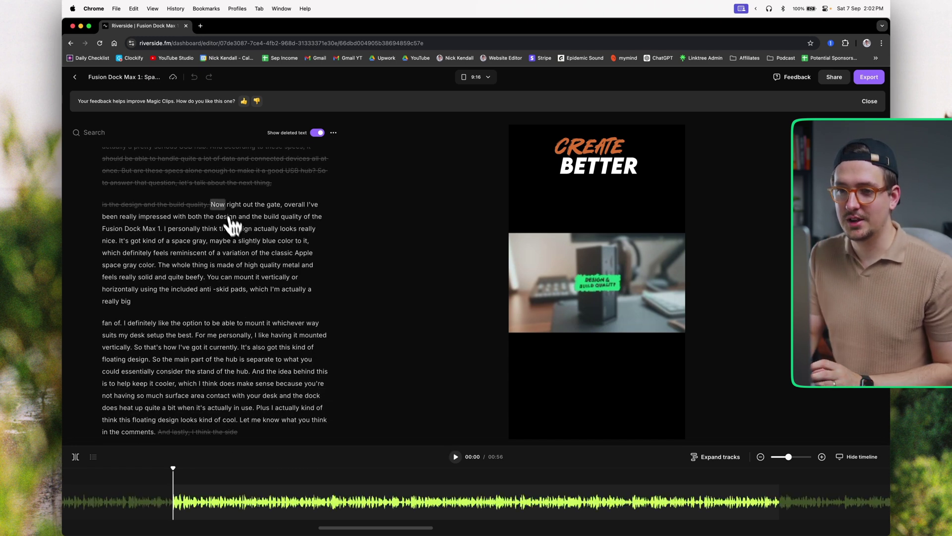
{"action": "scroll", "coordinate": [213, 329], "scroll_direction": "down", "scroll_amount": 1}
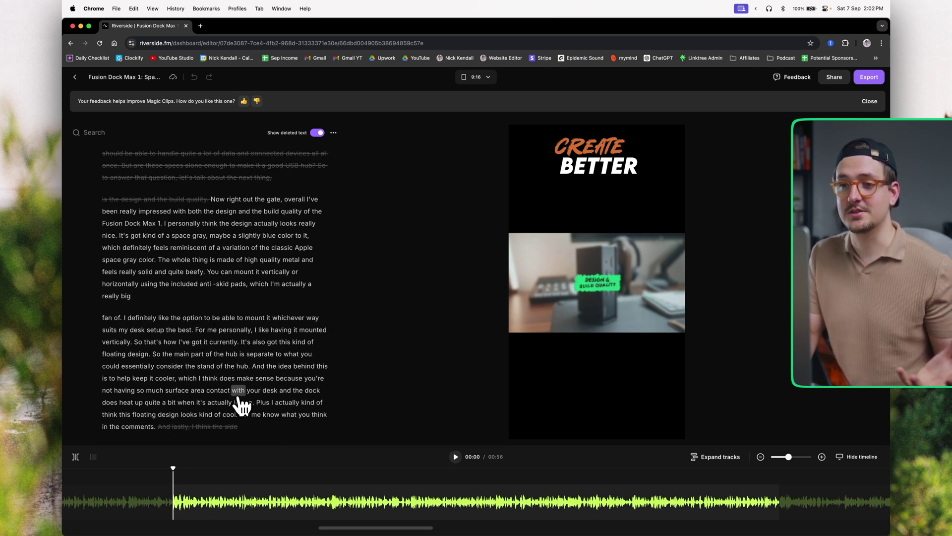
{"action": "key", "text": "space"}
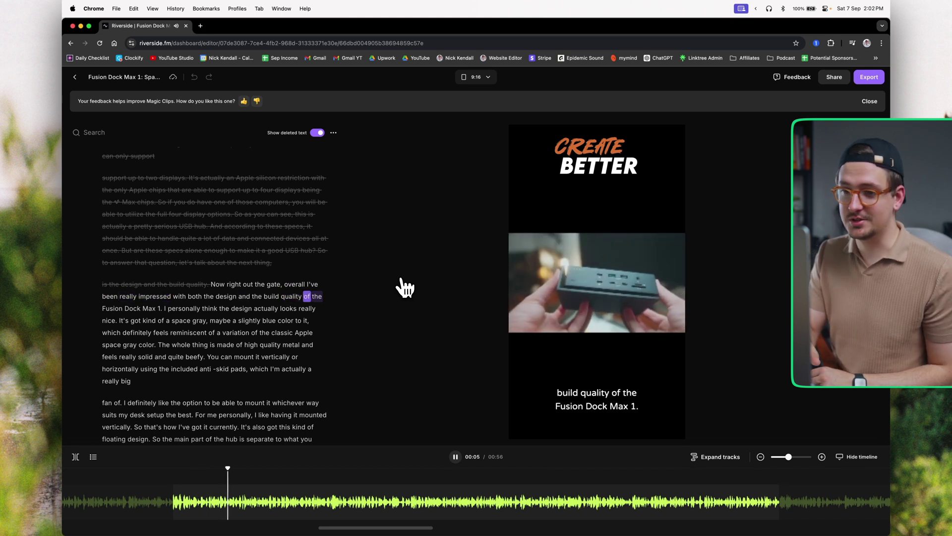
{"action": "key", "text": "space"}
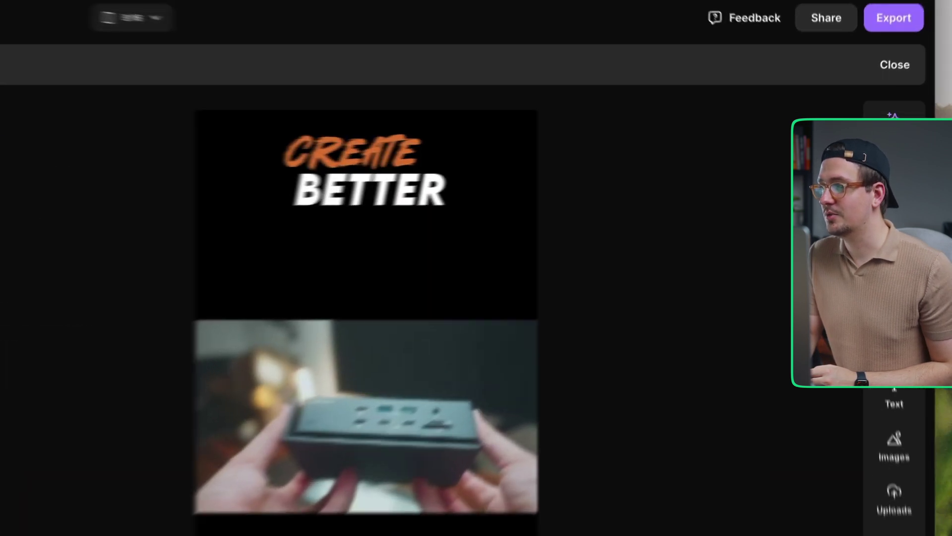
- Set the layout's video ratio to Fill and play the clip from further along the timeline
{"action": "left_click", "coordinate": [869, 130]}
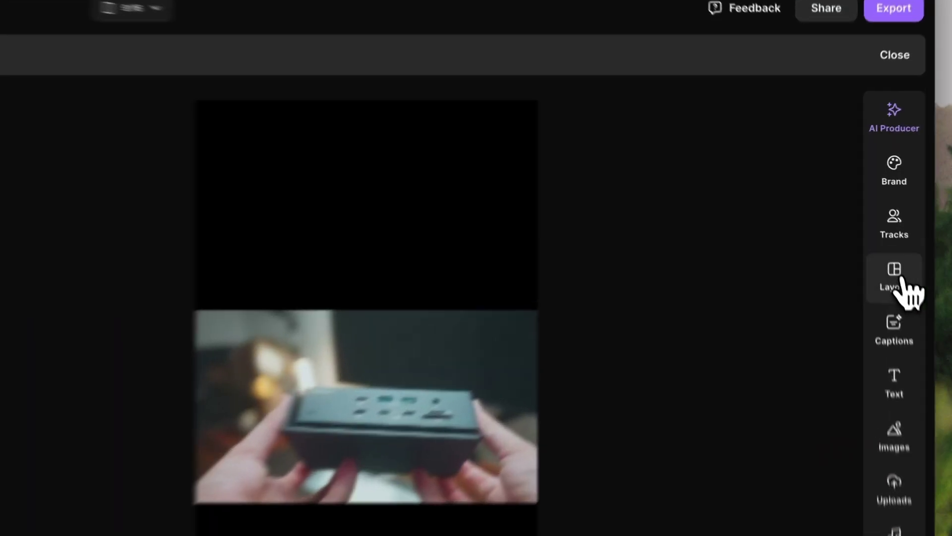
{"action": "left_click", "coordinate": [868, 214]}
{"action": "left_click", "coordinate": [741, 248]}
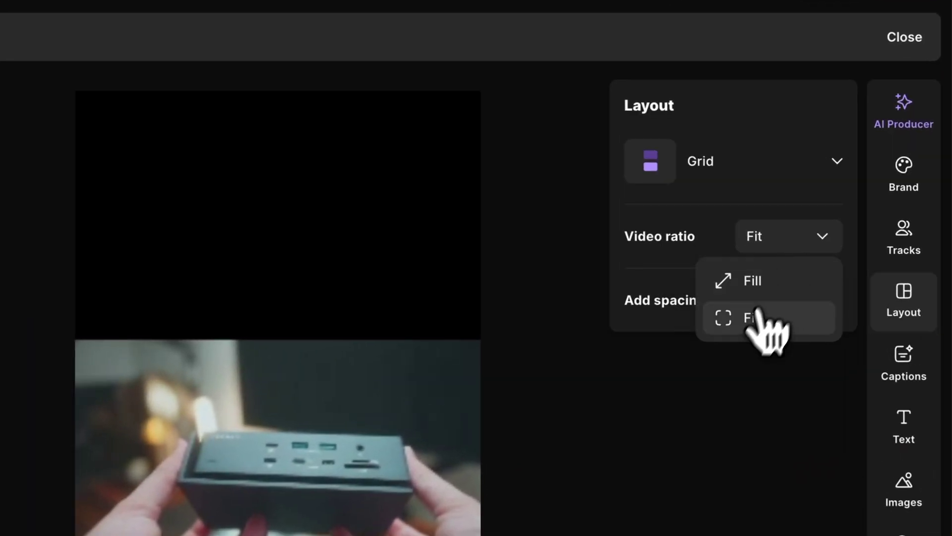
{"action": "left_click", "coordinate": [763, 283]}
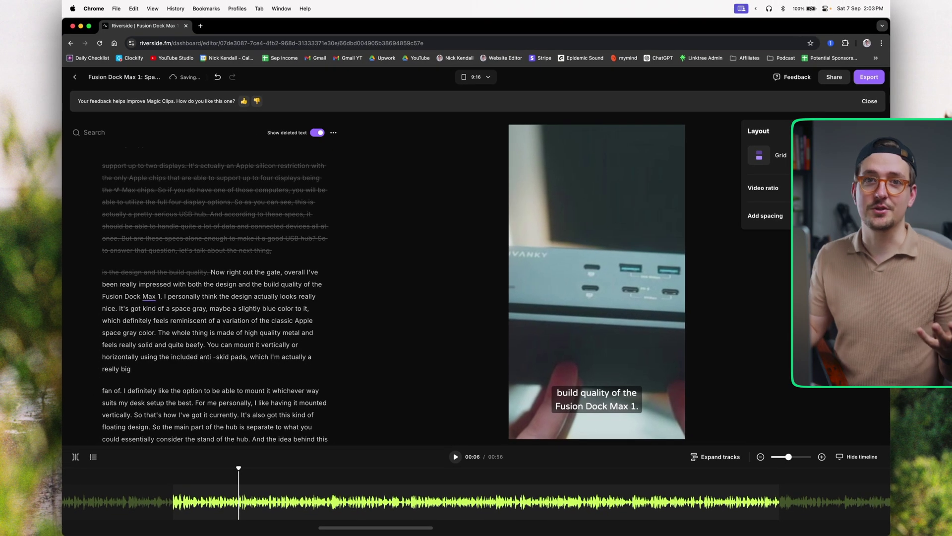
{"action": "left_click", "coordinate": [295, 467]}
{"action": "key", "text": "space"}
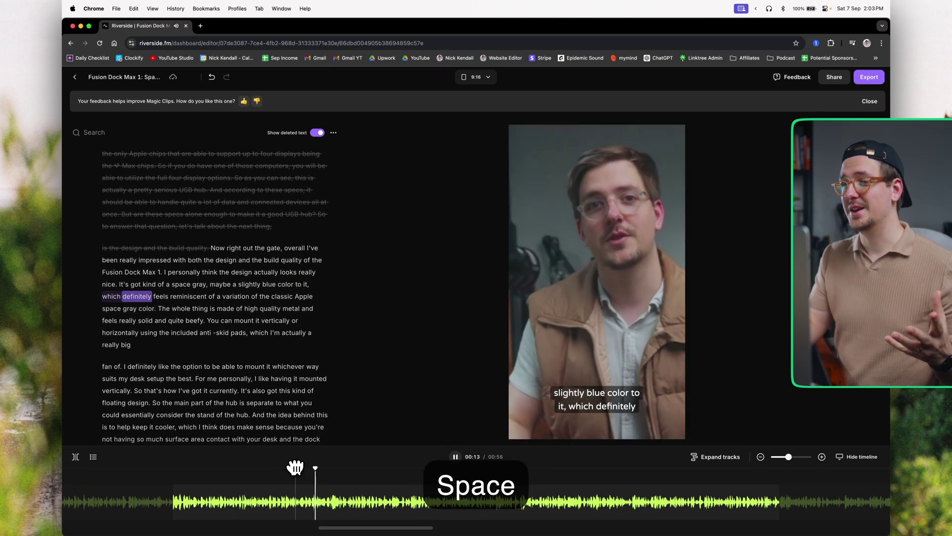
- Apply the caption style with the purple word highlight and set its highlight colour to the Tropical gradient
{"action": "left_click", "coordinate": [643, 268]}
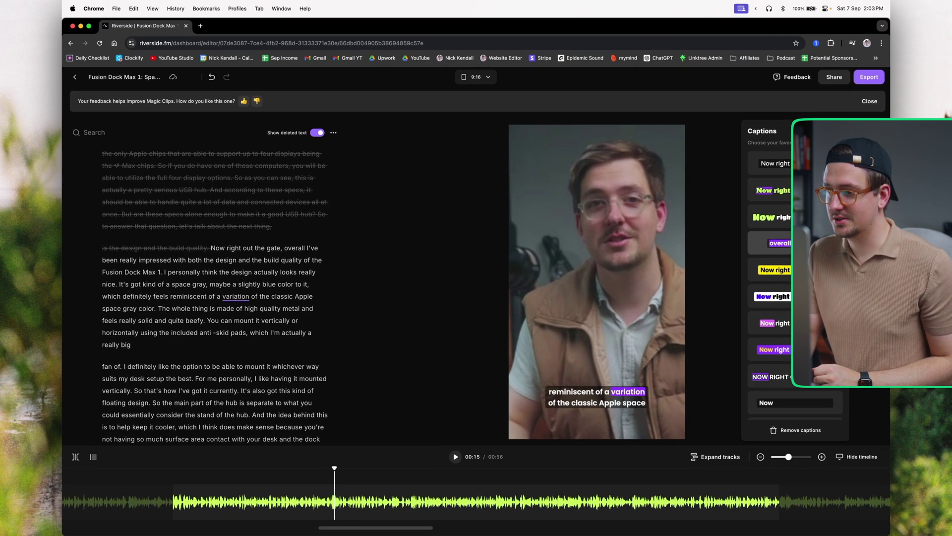
{"action": "left_click", "coordinate": [640, 397]}
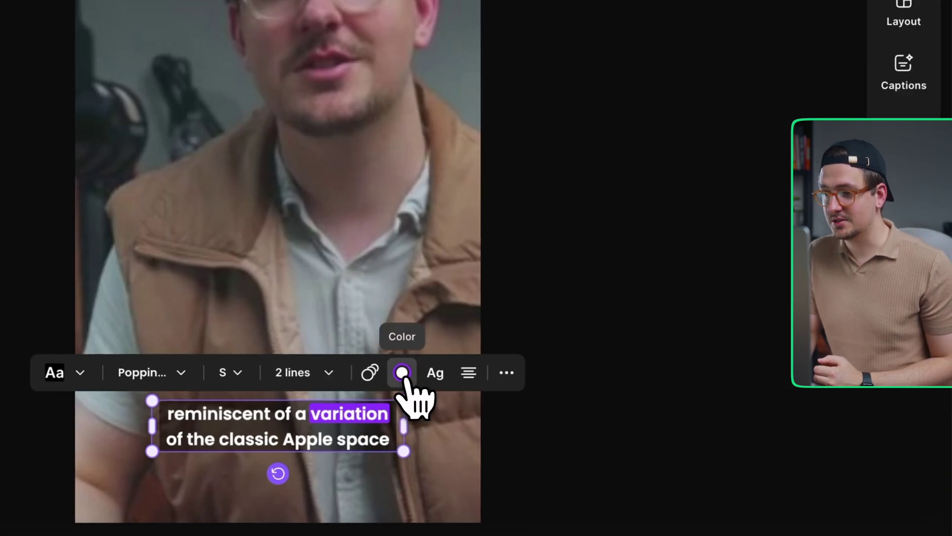
{"action": "left_click", "coordinate": [402, 373]}
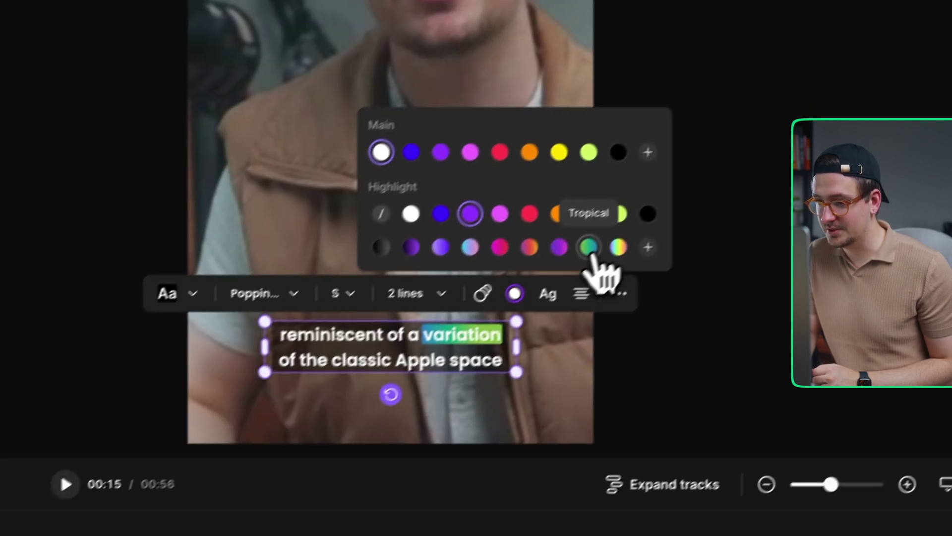
{"action": "left_click", "coordinate": [476, 326]}
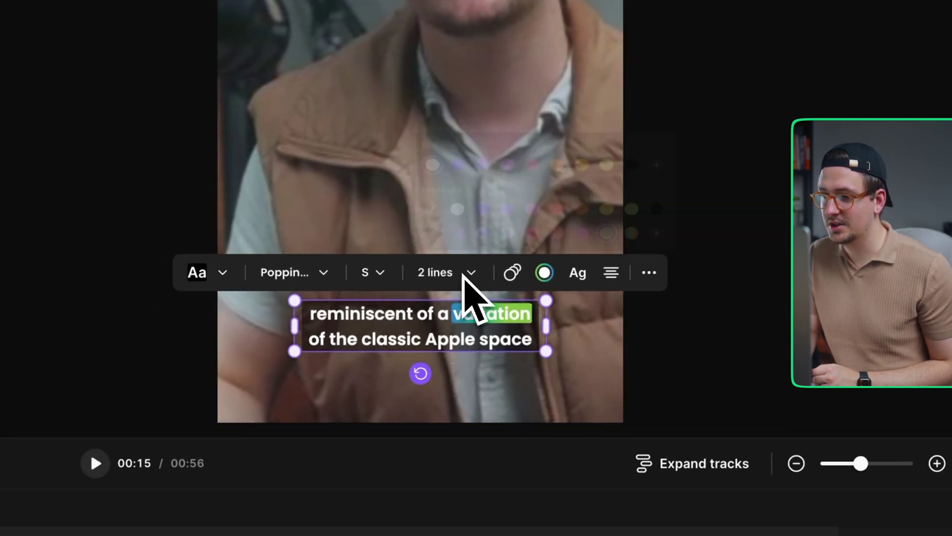
- Limit the captions to 1 line and set their text size to M
{"action": "left_click", "coordinate": [325, 373]}
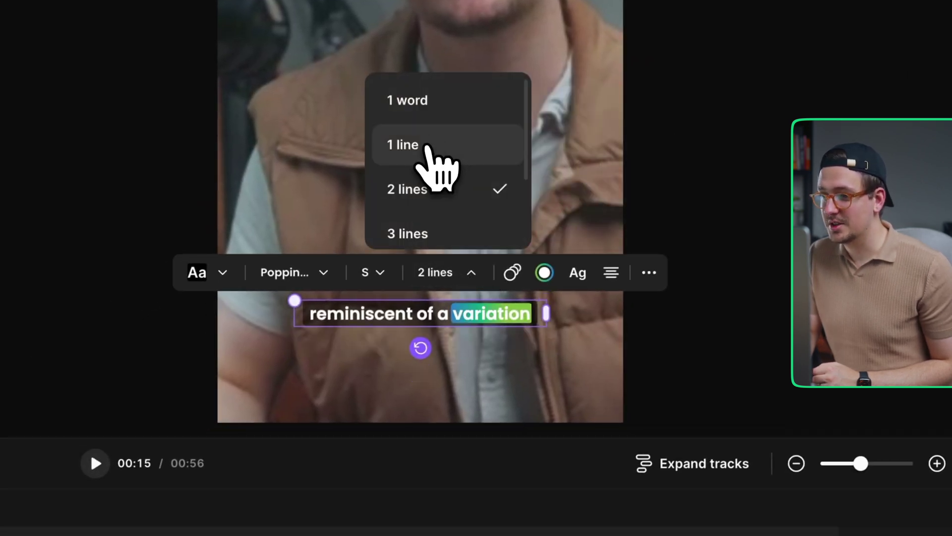
{"action": "left_click", "coordinate": [426, 148]}
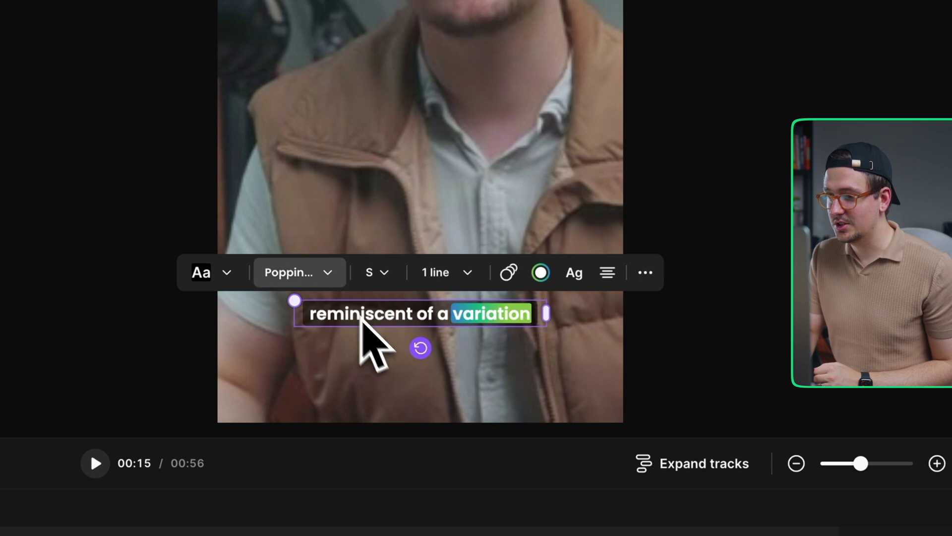
{"action": "left_click", "coordinate": [375, 273]}
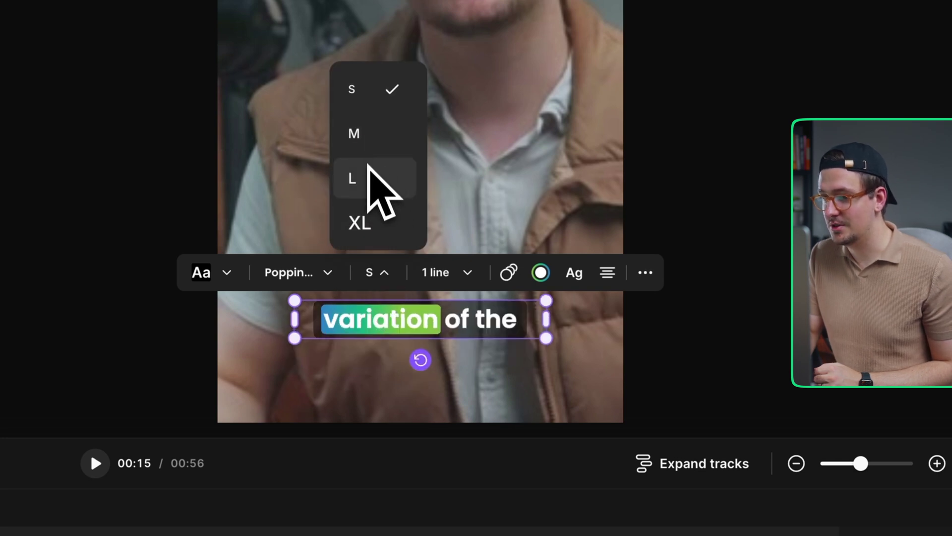
{"action": "left_click", "coordinate": [367, 142]}
- Move the captions higher in the frame, keeping them horizontally centred, and play the clip to check them
{"action": "left_click_drag", "start_coordinate": [457, 329], "coordinate": [462, 214]}
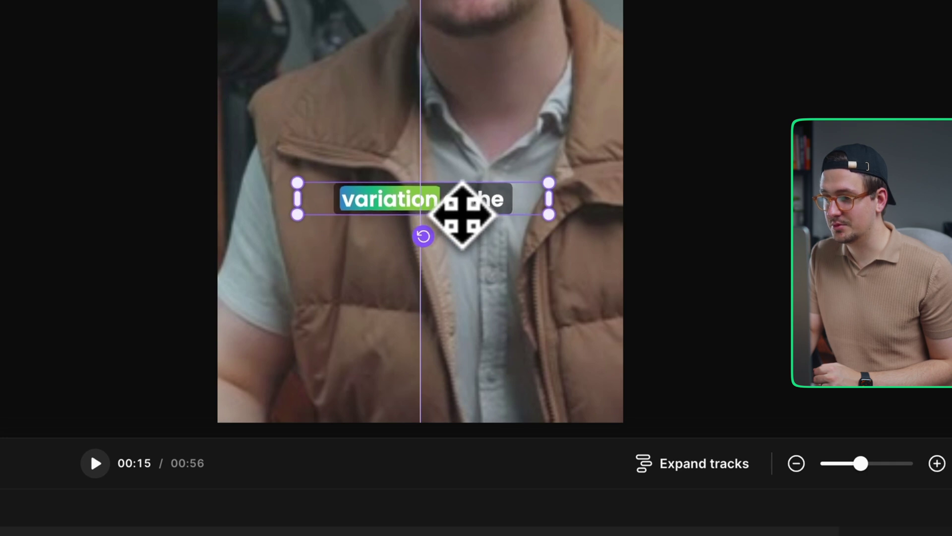
{"action": "key", "text": "space"}
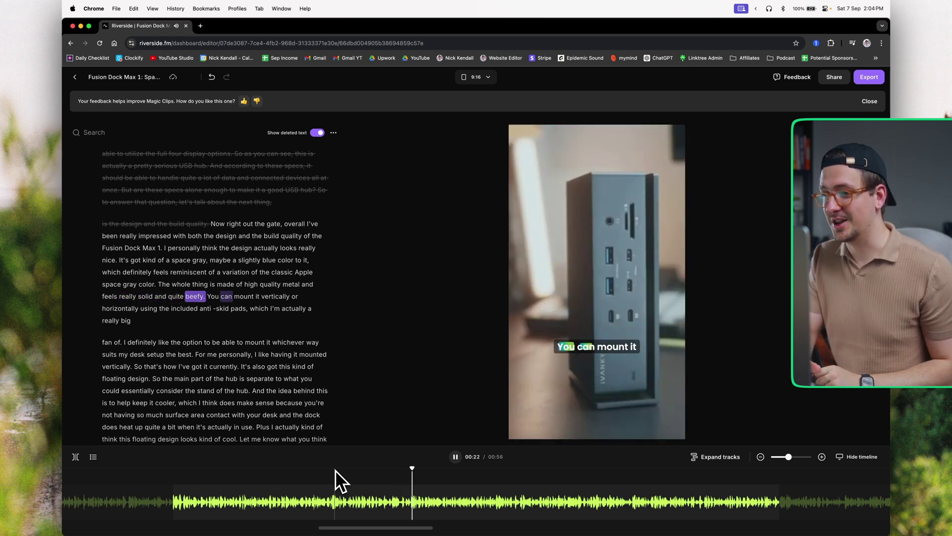
{"action": "key", "text": "space"}
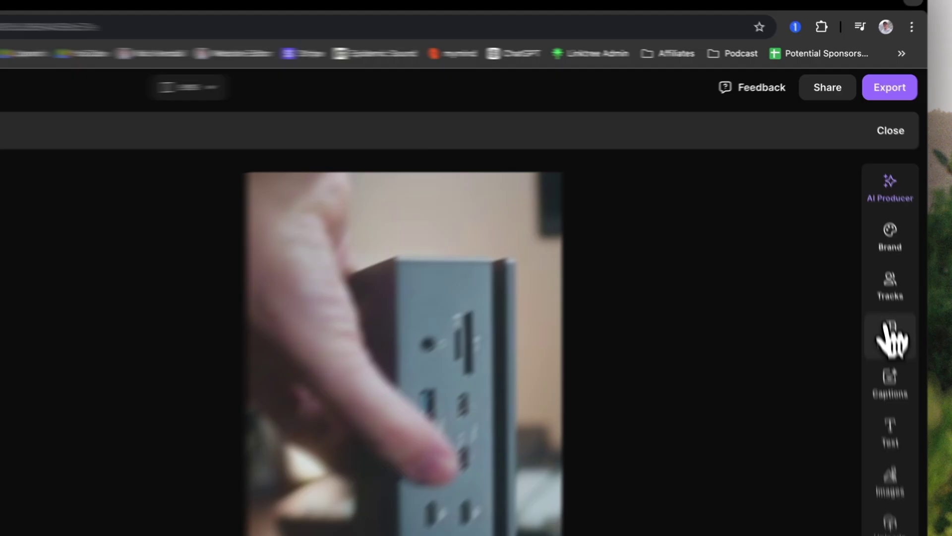
- Turn on layout spacing around the video and apply the green-and-dark gradient background image
{"action": "left_click", "coordinate": [869, 217]}
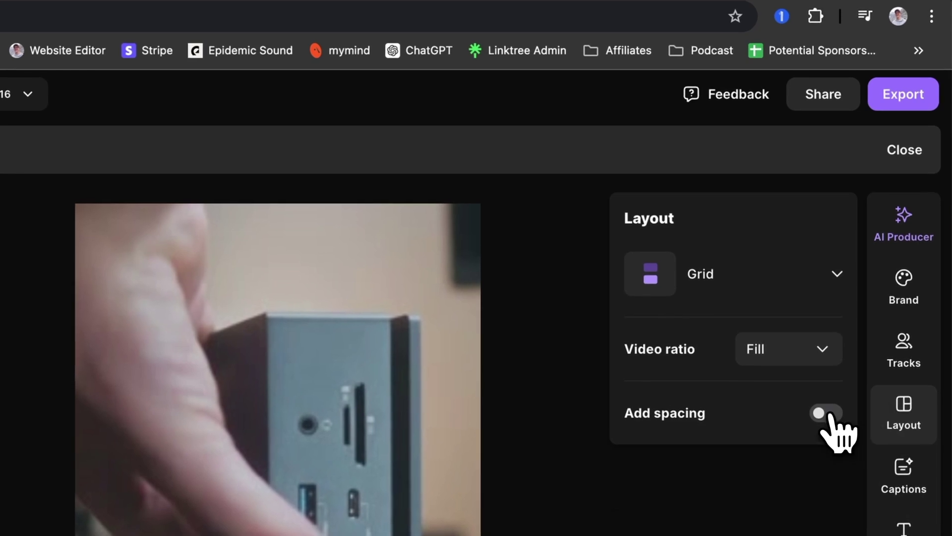
{"action": "left_click", "coordinate": [826, 413]}
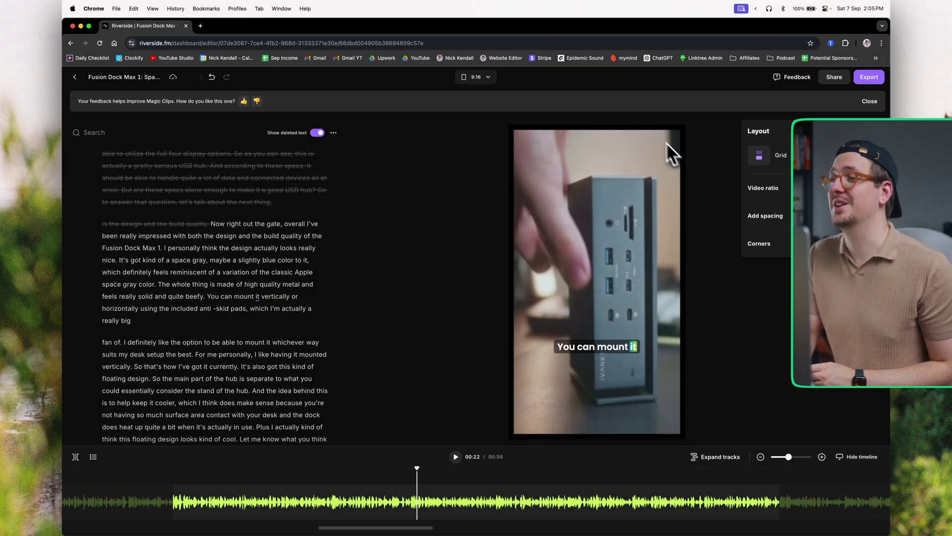
{"action": "left_click", "coordinate": [870, 164]}
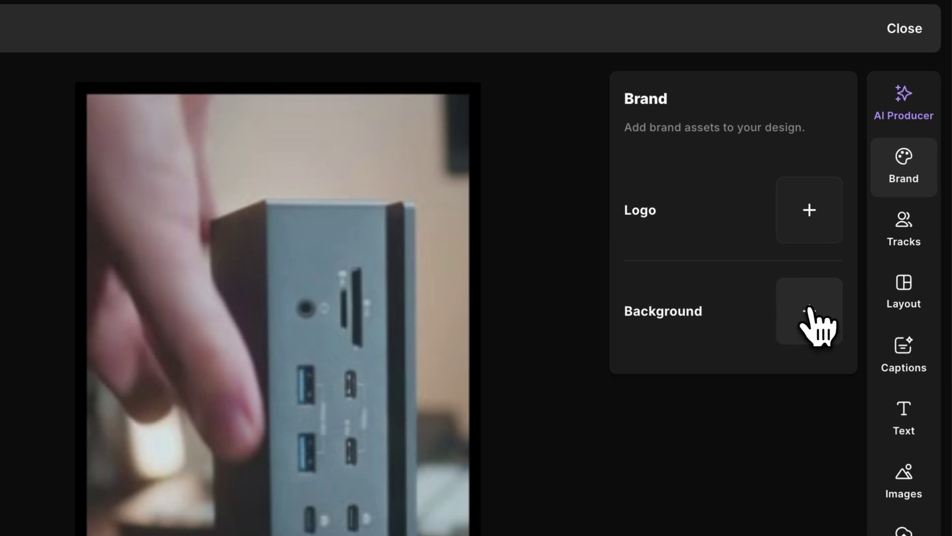
{"action": "left_click", "coordinate": [809, 310]}
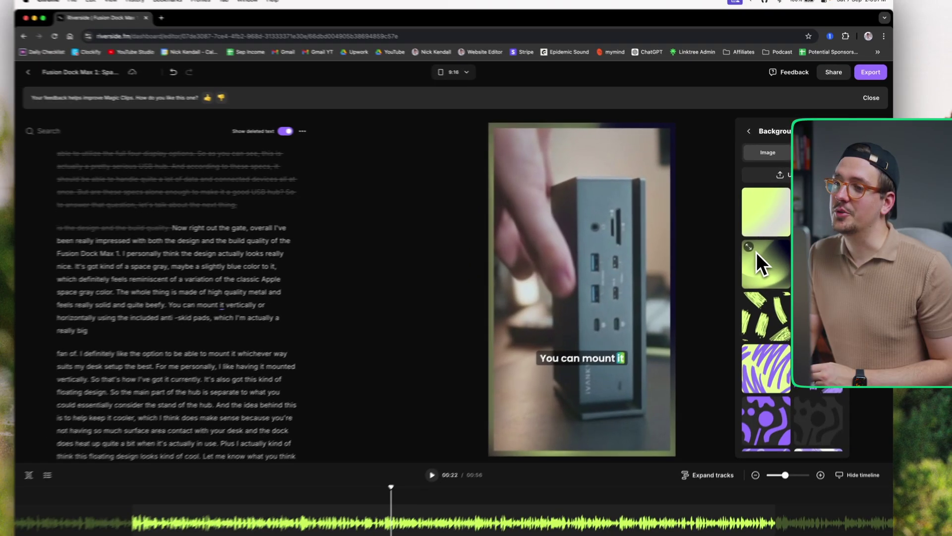
{"action": "left_click", "coordinate": [689, 277]}
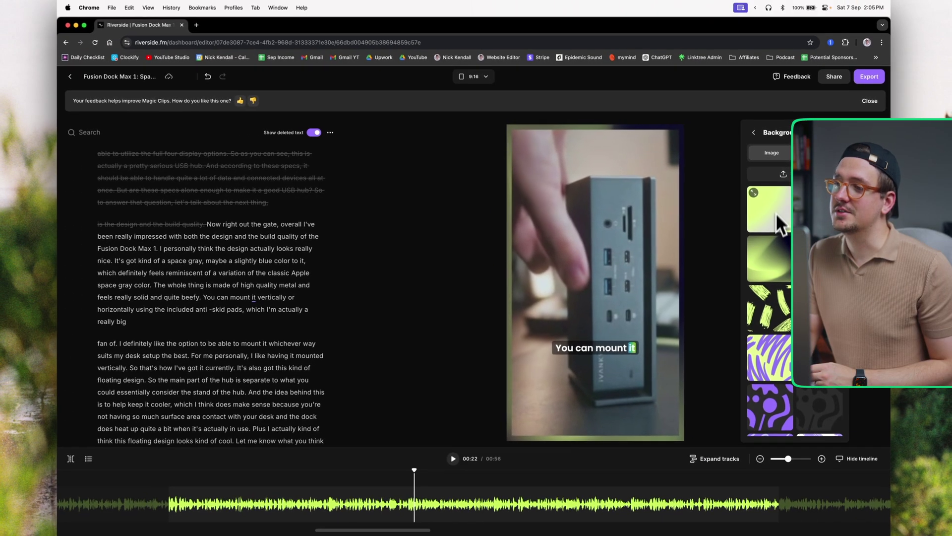
- Try a purple patterned background, replace it with a solid green colour, and play the clip
{"action": "scroll", "coordinate": [794, 307], "scroll_direction": "down", "scroll_amount": 5}
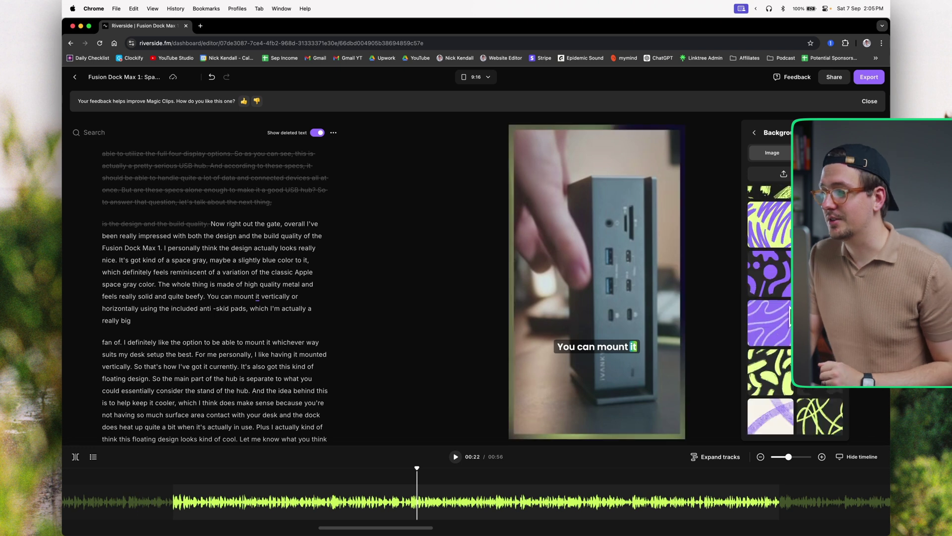
{"action": "scroll", "coordinate": [780, 317], "scroll_direction": "down", "scroll_amount": 3}
{"action": "left_click", "coordinate": [780, 323]}
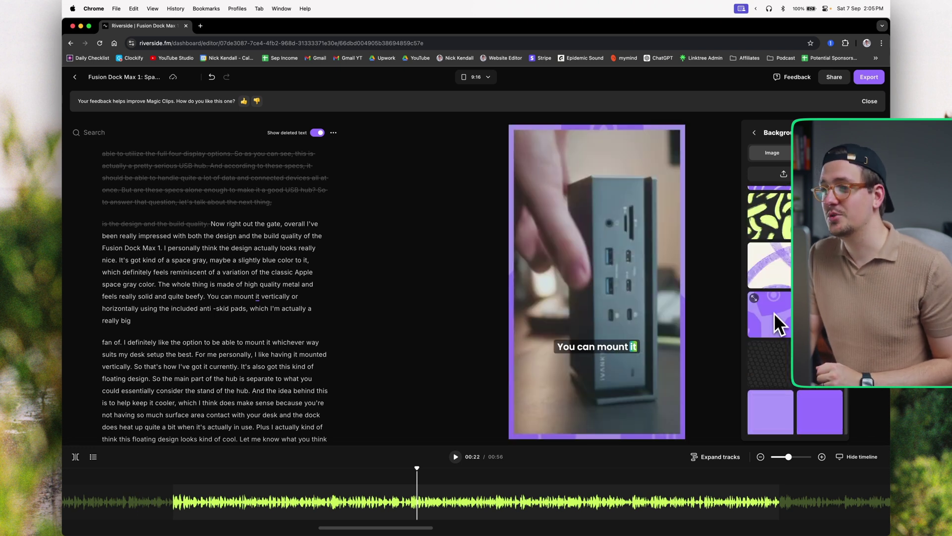
{"action": "left_click", "coordinate": [820, 411]}
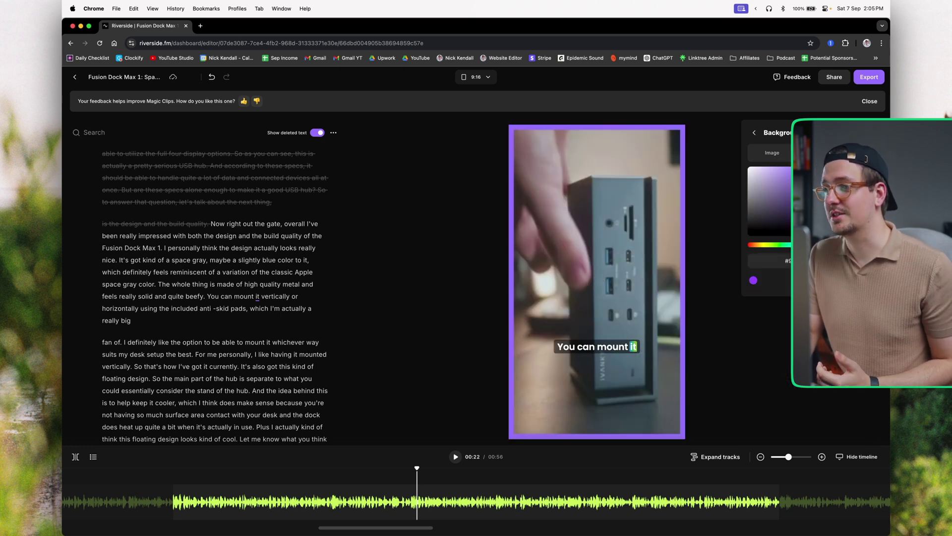
{"action": "left_click", "coordinate": [559, 305]}
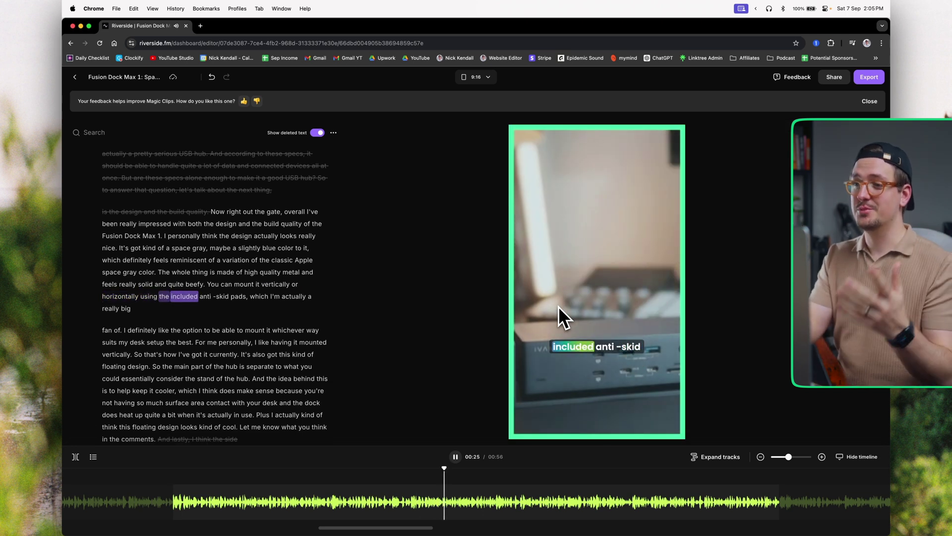
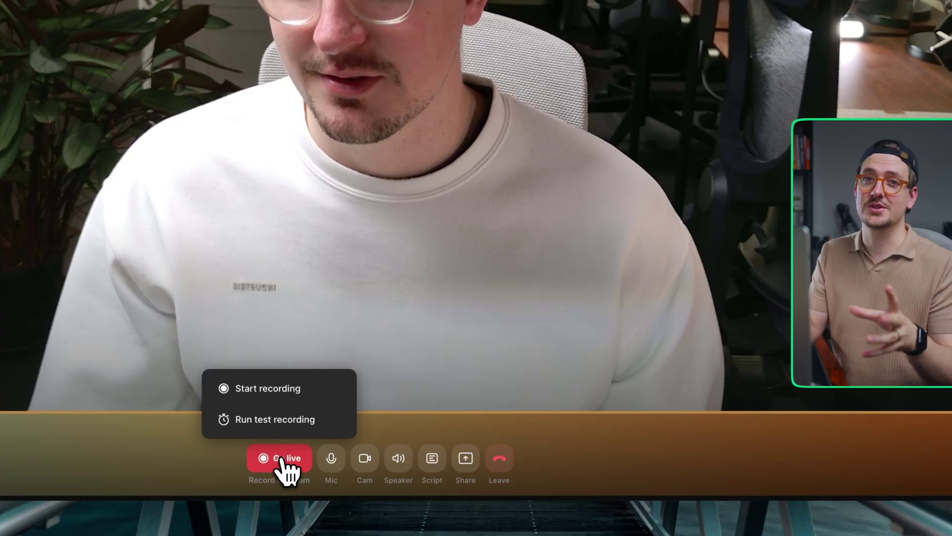
- Go live from the recording studio
{"action": "left_click", "coordinate": [286, 462]}
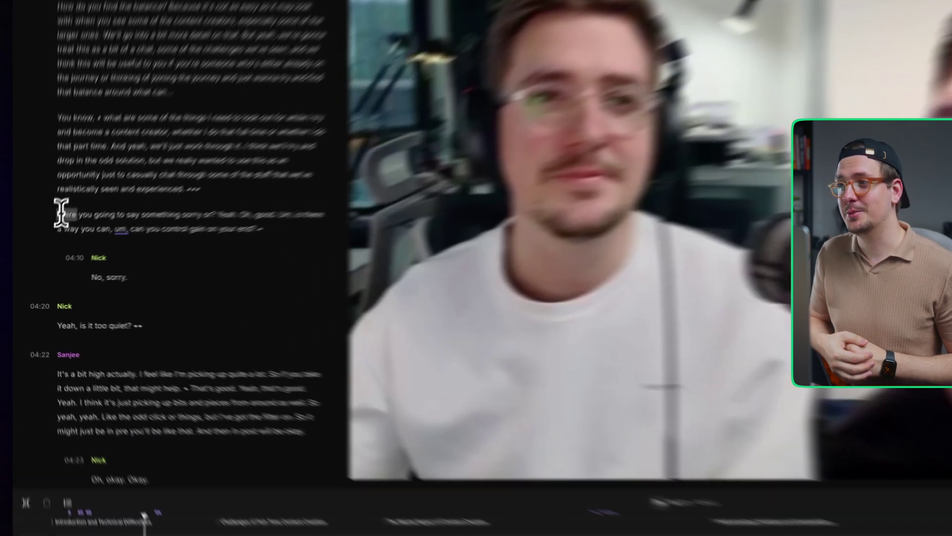
- Delete the transcript passage asking about gain control from the interview, and apply Magic Audio to its 2 audio tracks
{"action": "left_click_drag", "start_coordinate": [73, 179], "coordinate": [361, 192]}
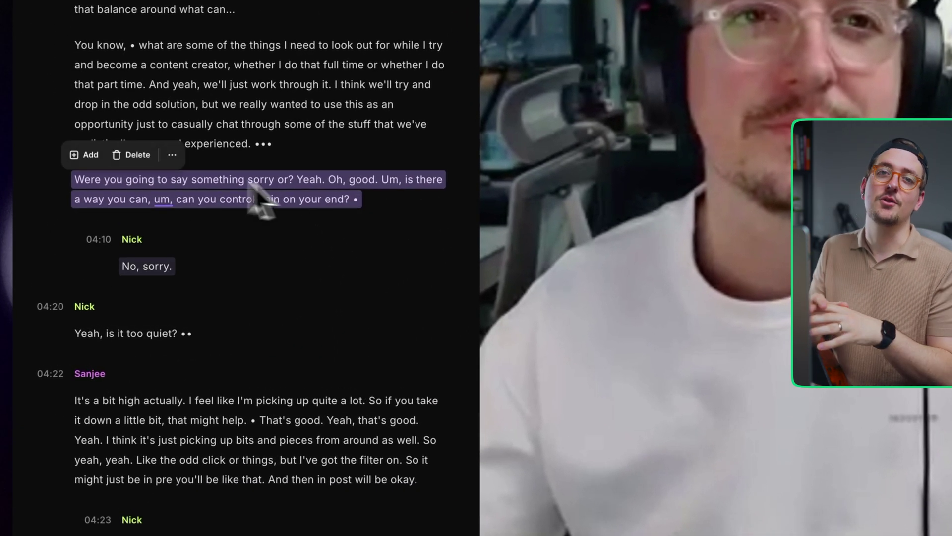
{"action": "left_click", "coordinate": [131, 157]}
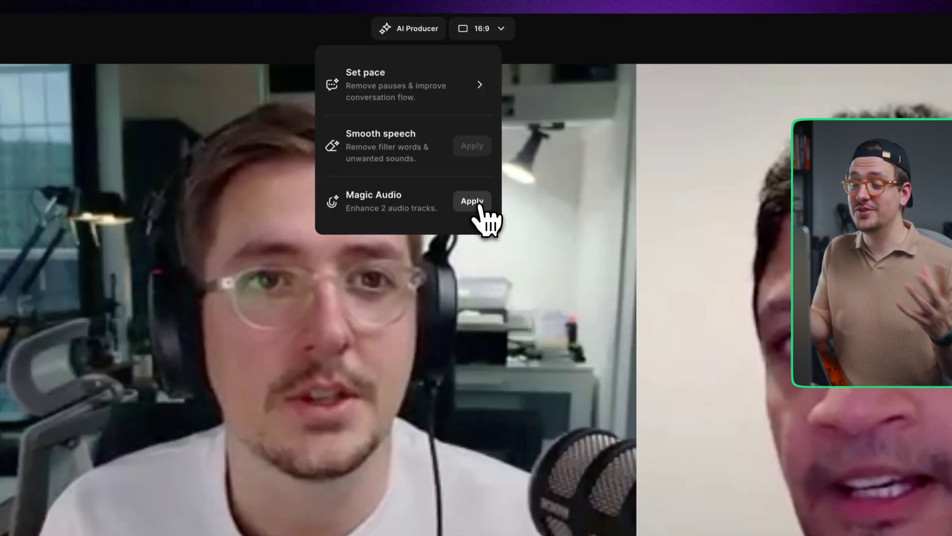
{"action": "left_click", "coordinate": [473, 202]}
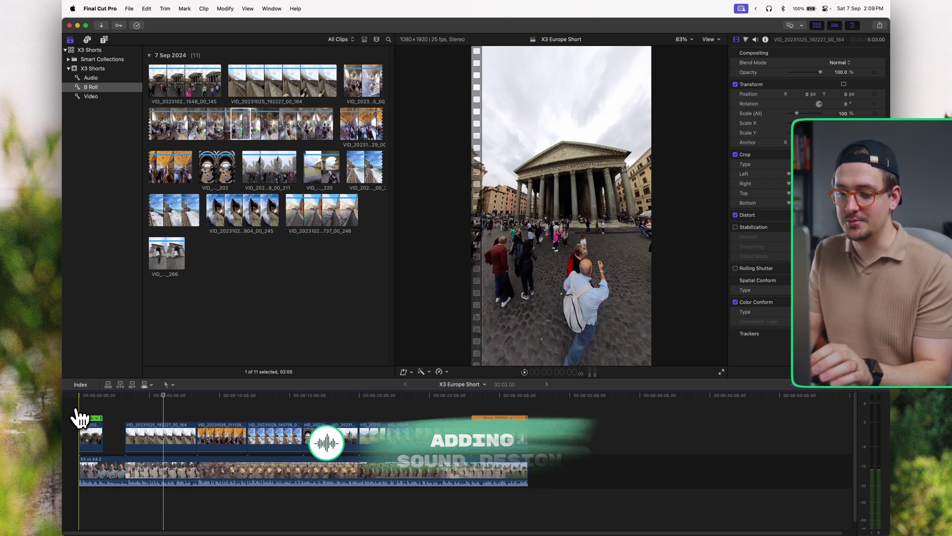
- Switch to Chrome and open the Epidemic Sound website
{"action": "mouse_move", "coordinate": [303, 522]}
{"action": "left_click", "coordinate": [355, 527]}
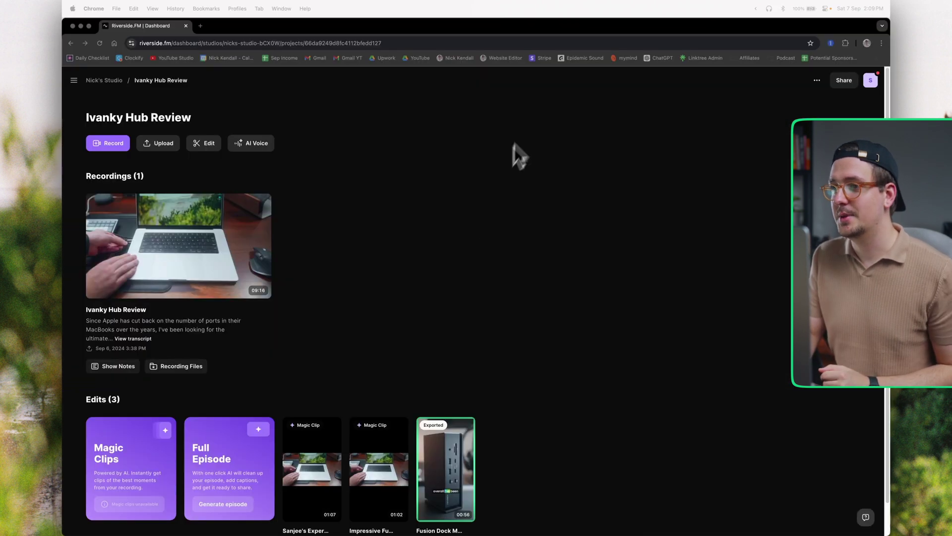
{"action": "left_click", "coordinate": [581, 59], "text": "shift+super"}
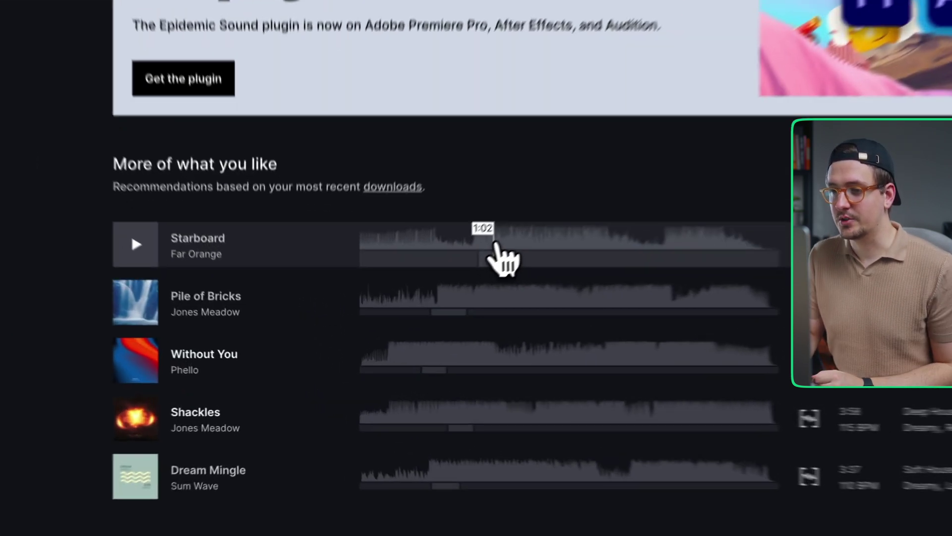
- Preview the recommended tracks Starboard and Dream Mingle as background music for the short
{"action": "left_click", "coordinate": [393, 320]}
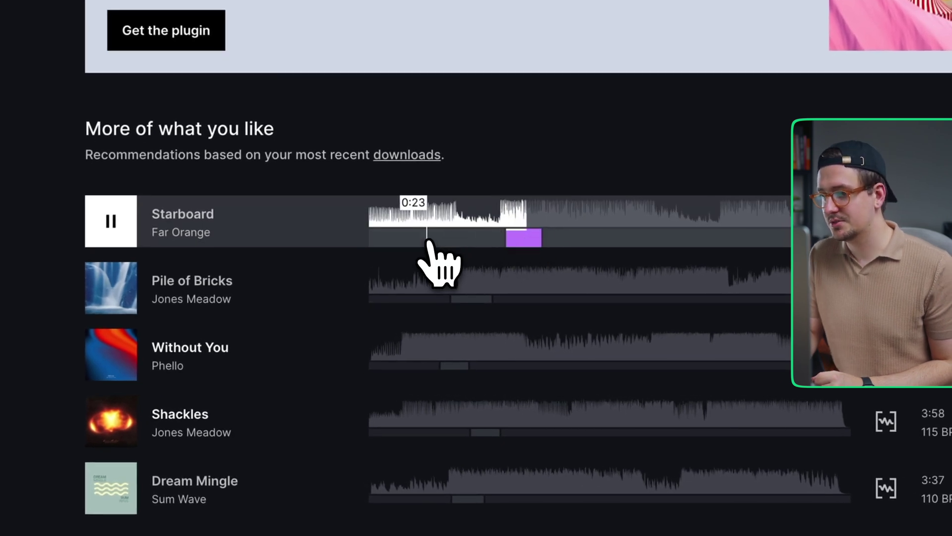
{"action": "left_click", "coordinate": [483, 487]}
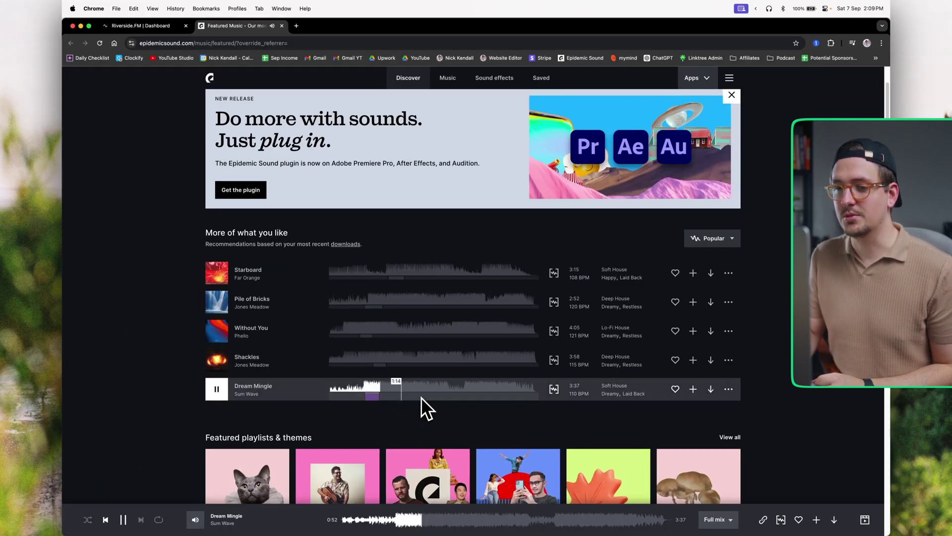
{"action": "scroll", "coordinate": [463, 394], "scroll_direction": "up", "scroll_amount": 2}
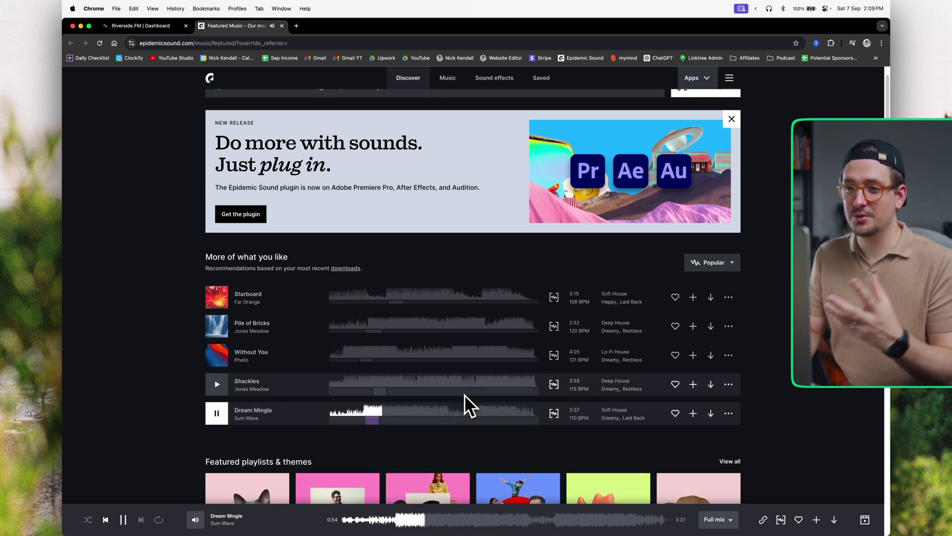
{"action": "scroll", "coordinate": [465, 394], "scroll_direction": "down", "scroll_amount": 3}
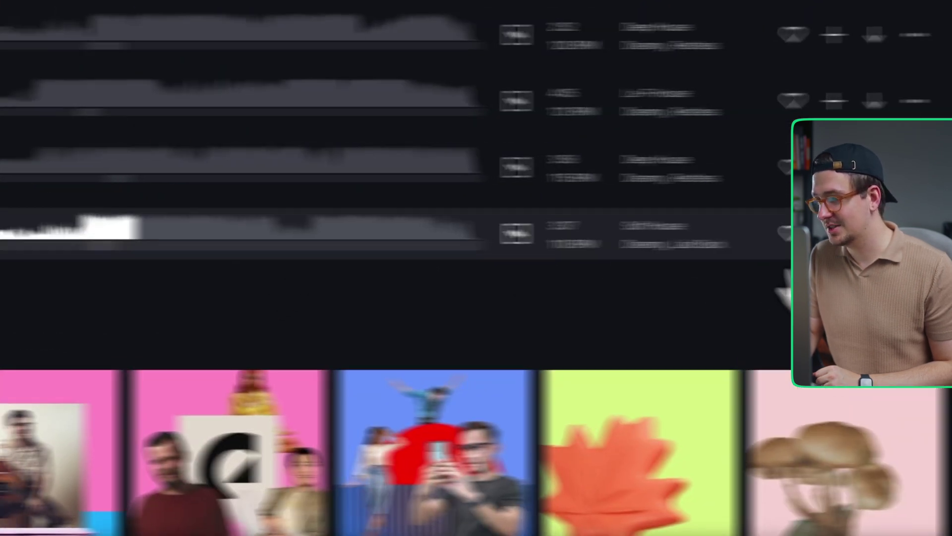
- Download the full mix of Dream Mingle as an MP3 into the X3 Short project's Audio folder
{"action": "left_click", "coordinate": [744, 361]}
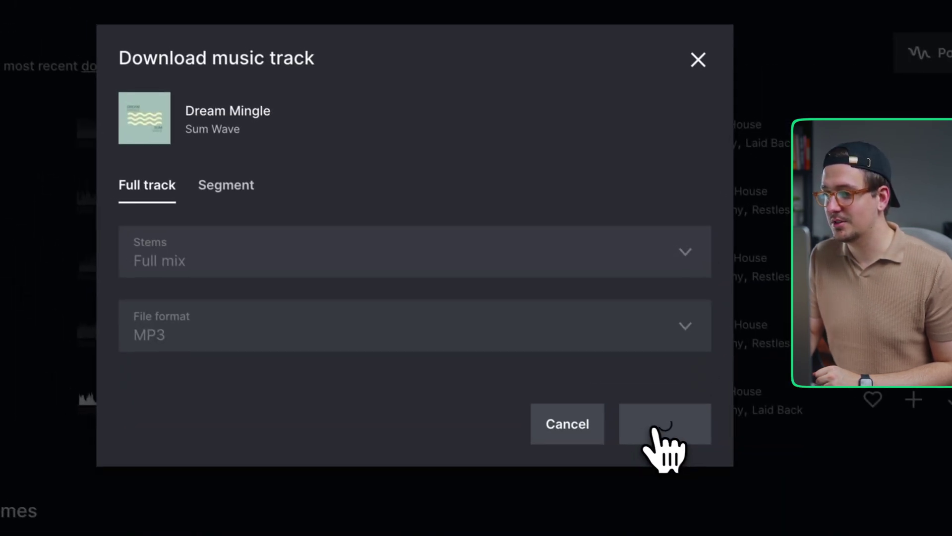
{"action": "left_click", "coordinate": [602, 387]}
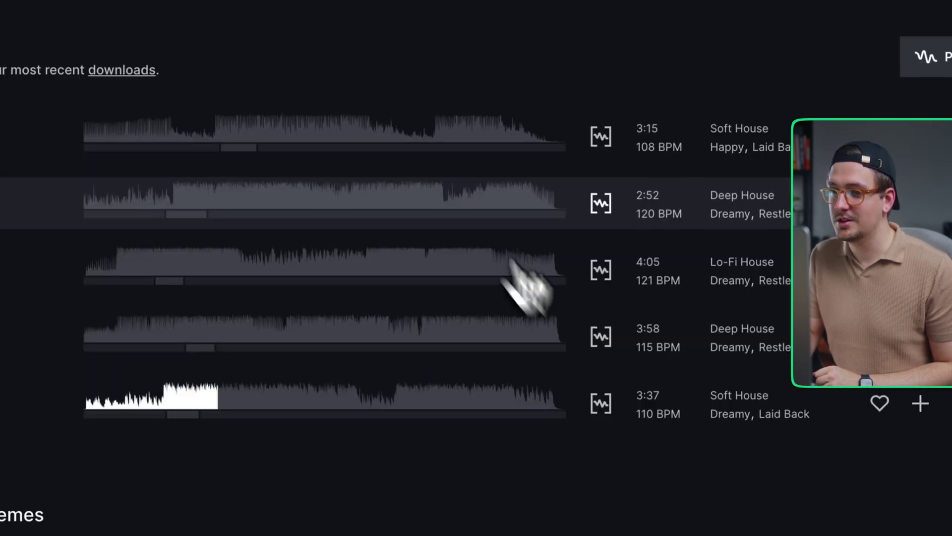
{"action": "left_click", "coordinate": [330, 261]}
{"action": "double_click", "coordinate": [327, 264]}
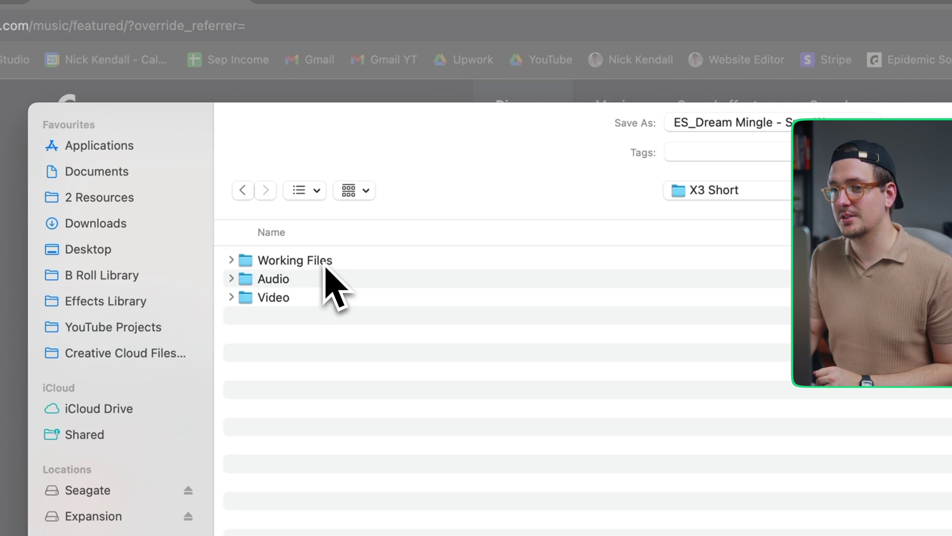
{"action": "double_click", "coordinate": [278, 280]}
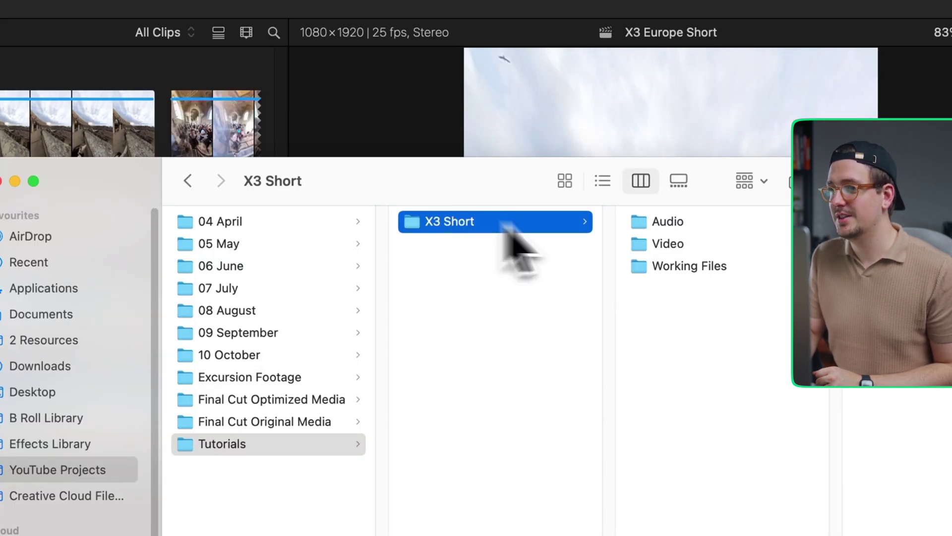
- Import the Dream Mingle MP3 into the Audio keyword collection in Final Cut Pro and open that collection
{"action": "left_click", "coordinate": [691, 249]}
{"action": "left_click", "coordinate": [732, 255]}
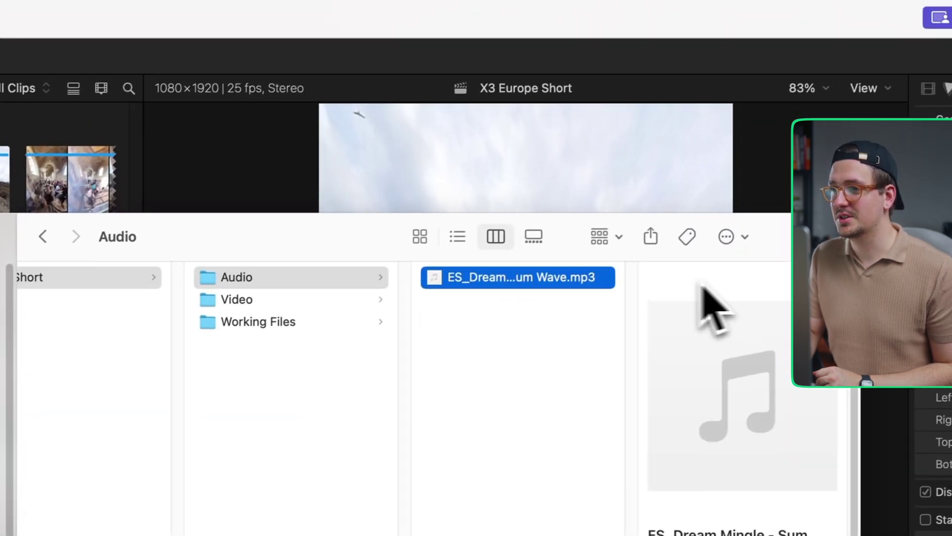
{"action": "left_click_drag", "start_coordinate": [546, 279], "coordinate": [62, 179]}
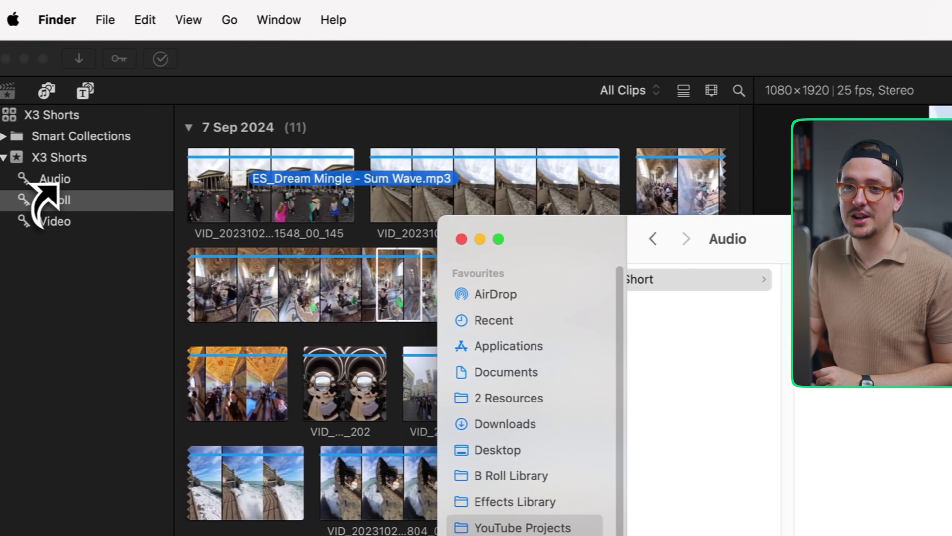
{"action": "left_click", "coordinate": [89, 180]}
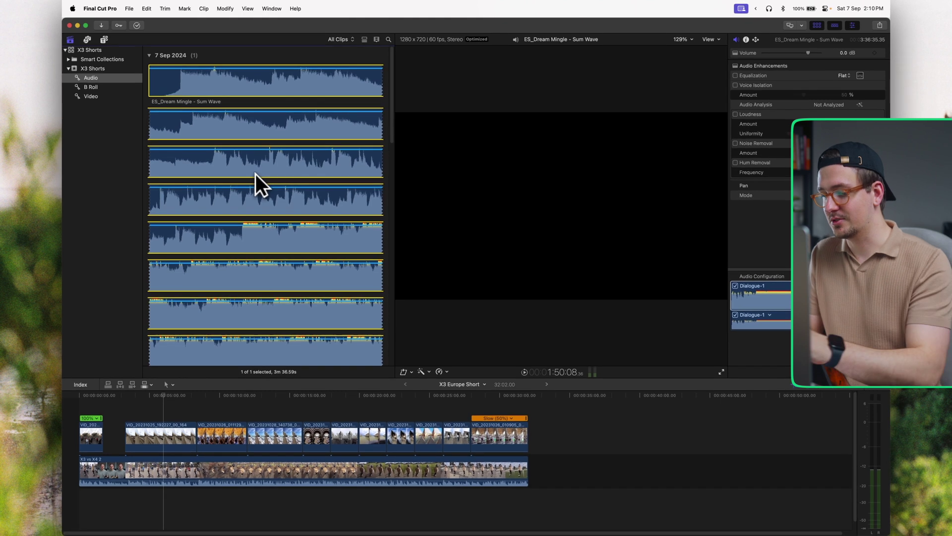
- Place a section of Dream Mingle about 27 seconds long beneath the main video and extend both ends to span the short
{"action": "key", "text": "super+minus"}
{"action": "key", "text": "super+minus"}
{"action": "key", "text": "super+minus"}
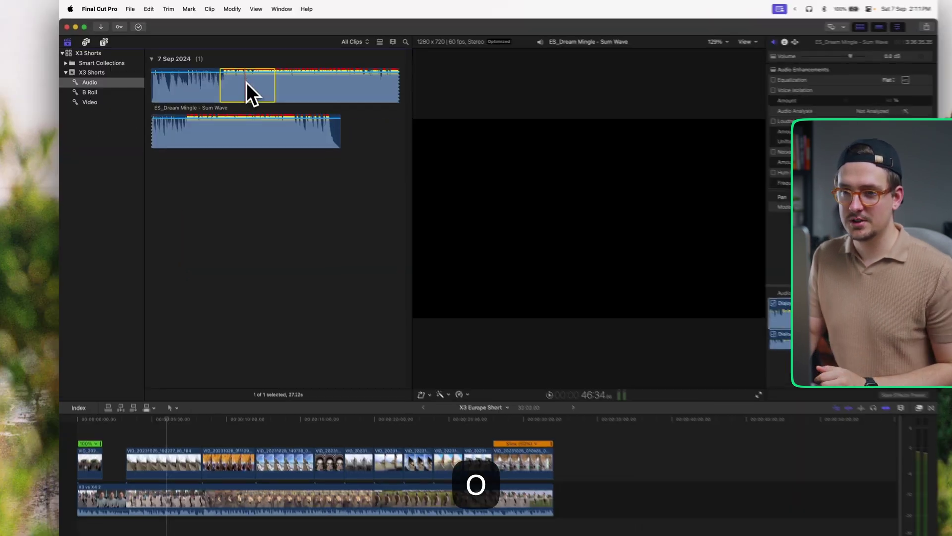
{"action": "left_click_drag", "start_coordinate": [434, 208], "coordinate": [122, 492]}
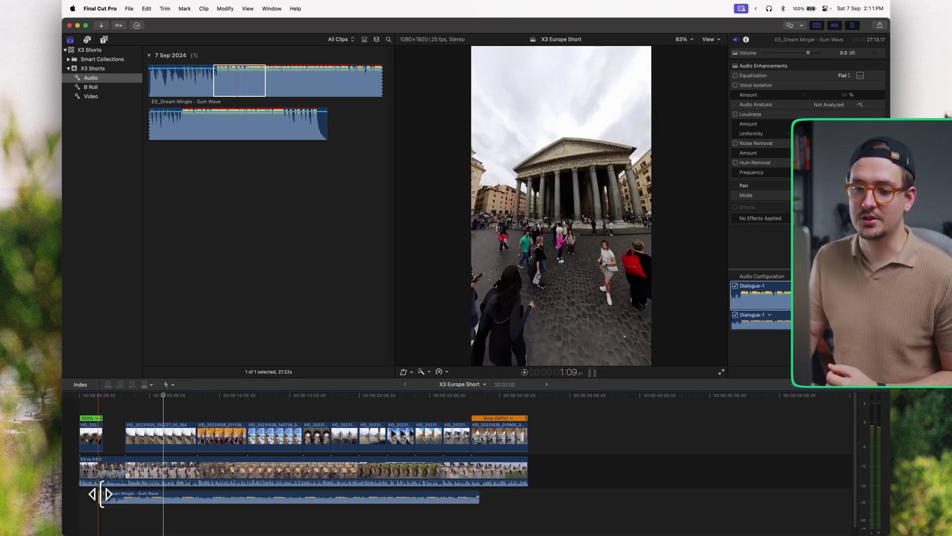
{"action": "left_click_drag", "start_coordinate": [101, 494], "coordinate": [79, 494]}
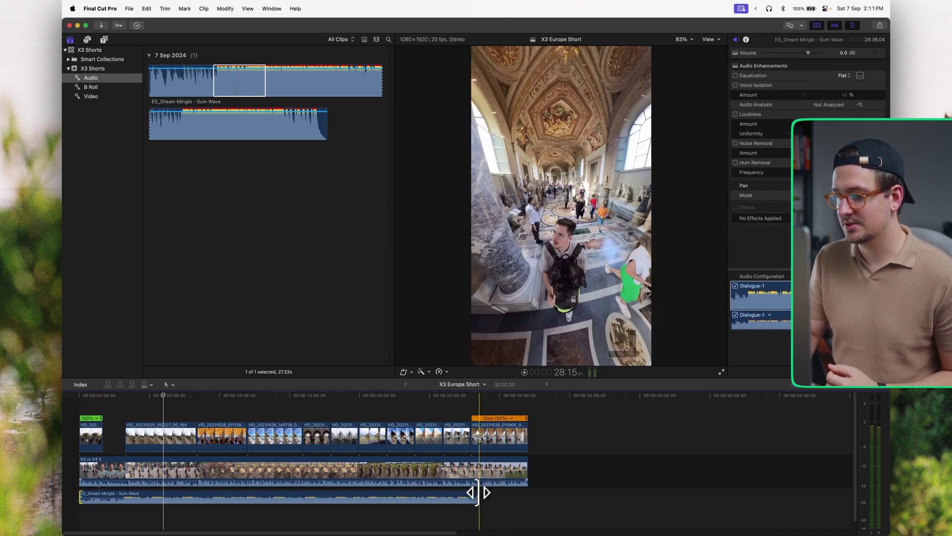
{"action": "left_click_drag", "start_coordinate": [477, 493], "coordinate": [527, 492]}
- Lower the Dream Mingle music volume to -15.5 dB, playing the short before and after to judge the mix
{"action": "left_click", "coordinate": [260, 493]}
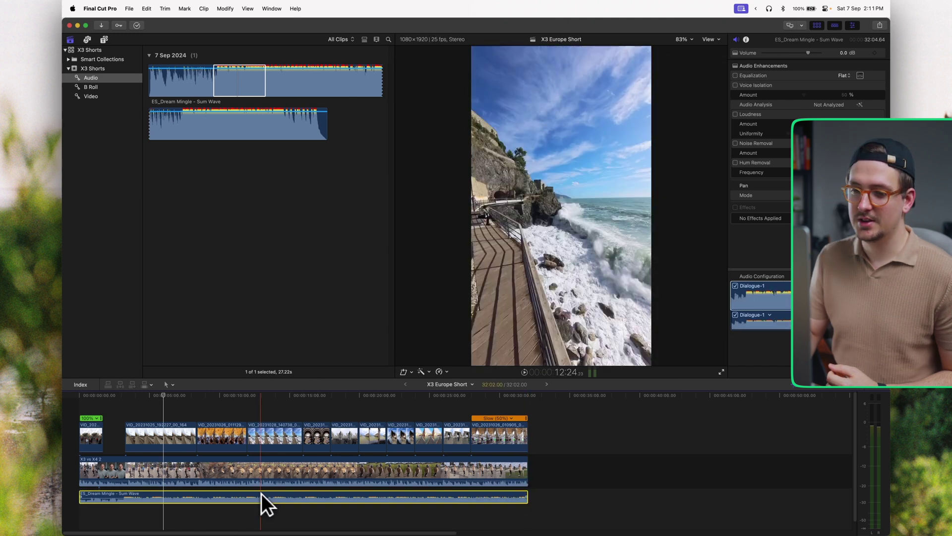
{"action": "key", "text": "space"}
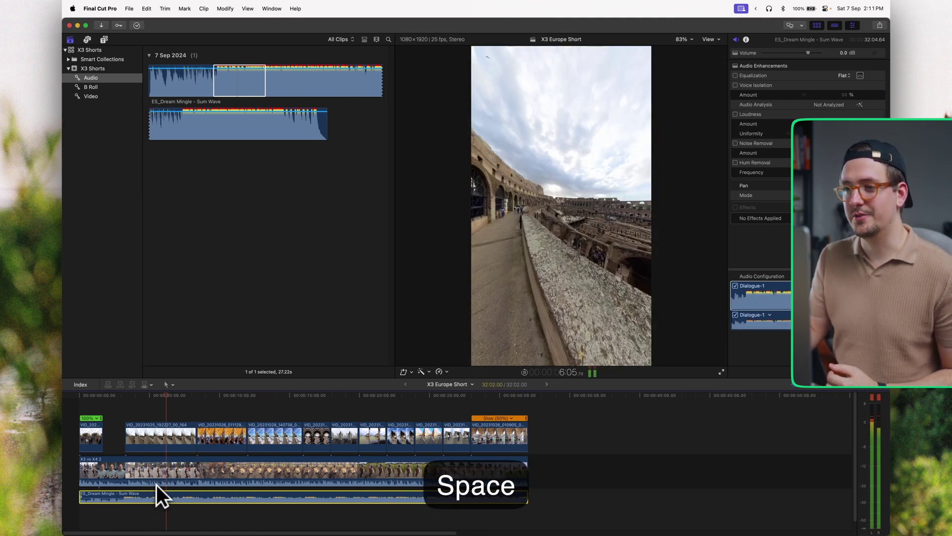
{"action": "key", "text": "space"}
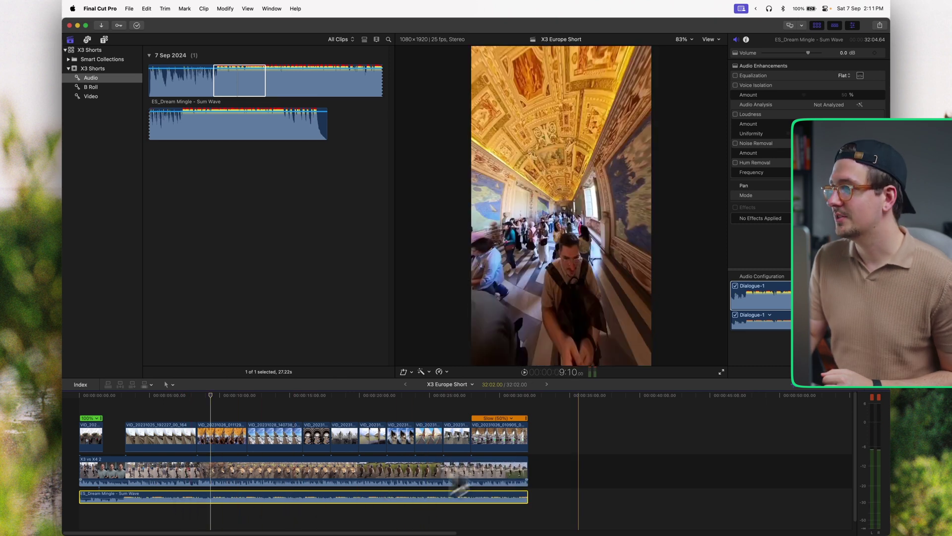
{"action": "left_click", "coordinate": [847, 52]}
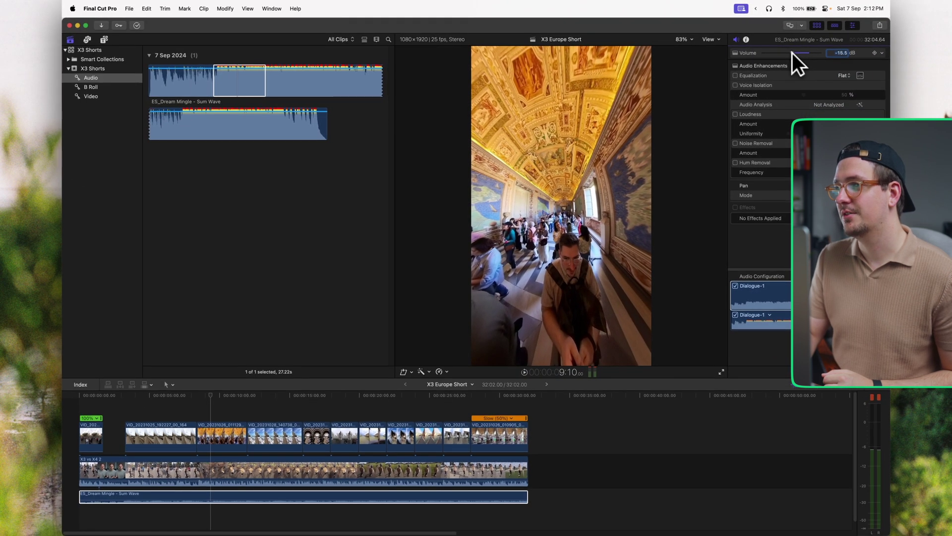
{"action": "key", "text": "space"}
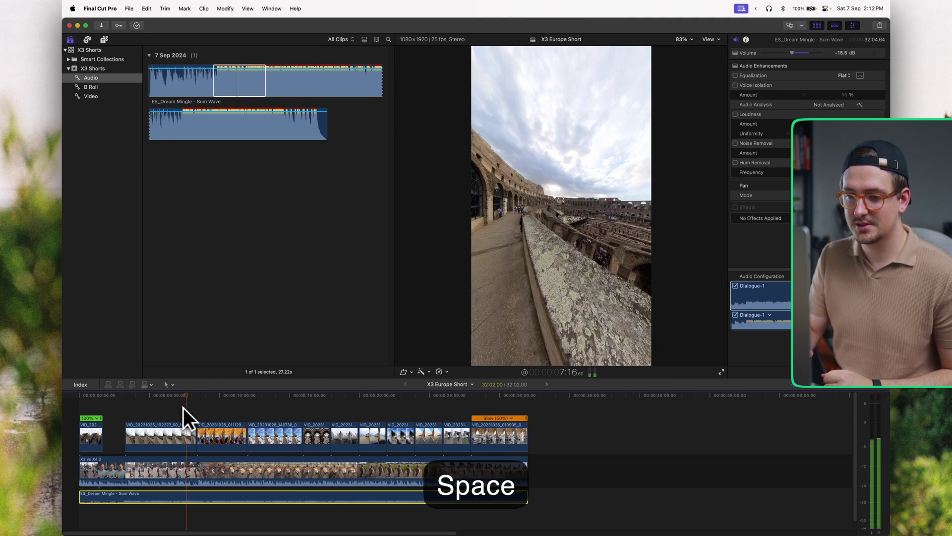
{"action": "key", "text": "space"}
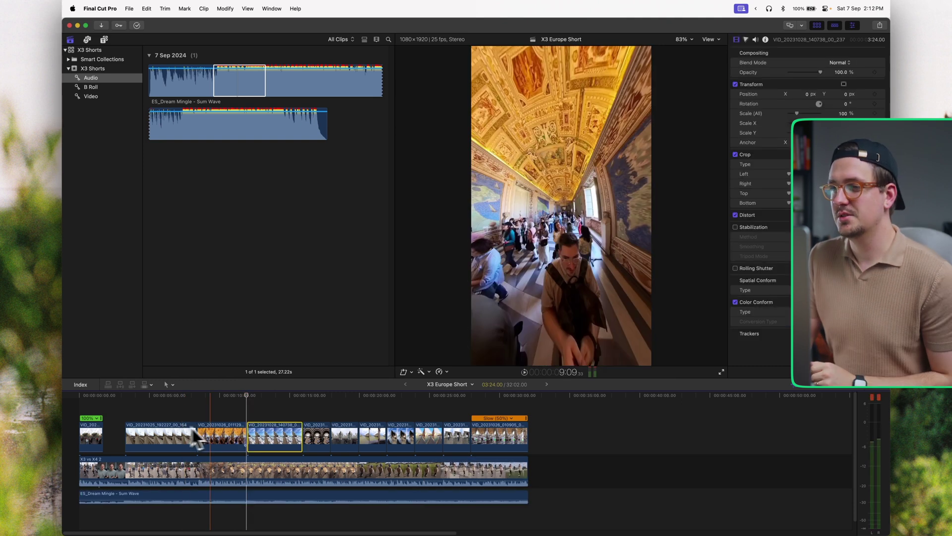
{"action": "left_click", "coordinate": [274, 433]}
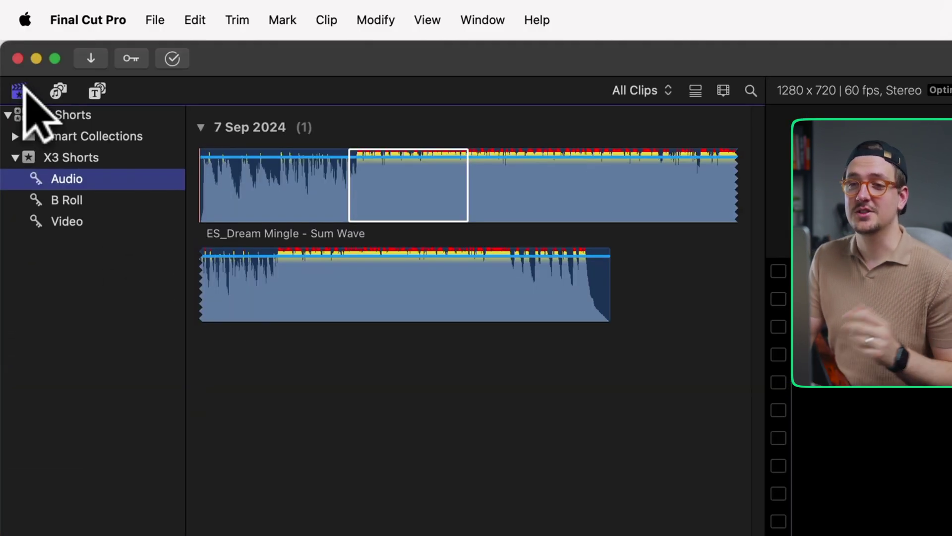
- Search the titles for "adjust" and place an Adjustment Layer above the B-roll, stretched across the entire short
{"action": "left_click", "coordinate": [96, 91]}
{"action": "left_click", "coordinate": [390, 122]}
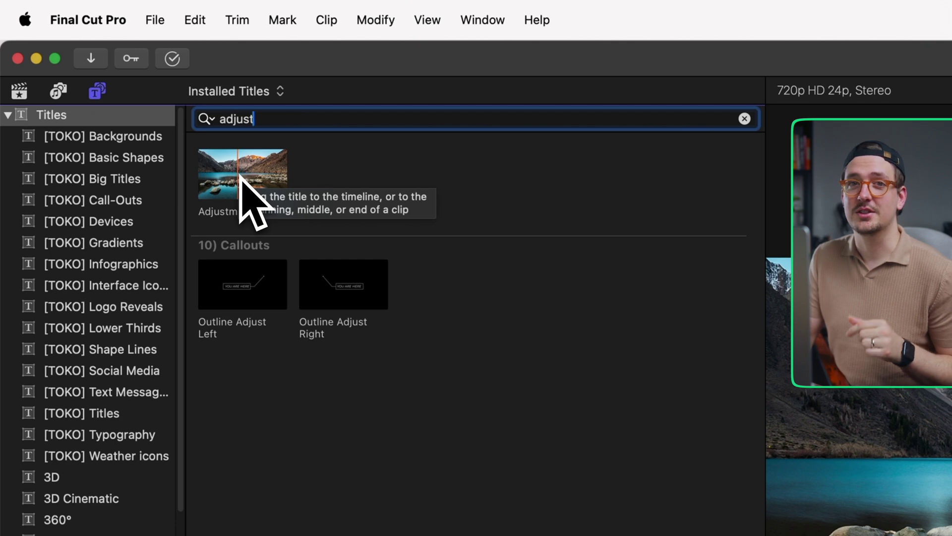
{"action": "left_click_drag", "start_coordinate": [243, 199], "coordinate": [29, 255]}
{"action": "left_click_drag", "start_coordinate": [485, 243], "coordinate": [951, 243]}
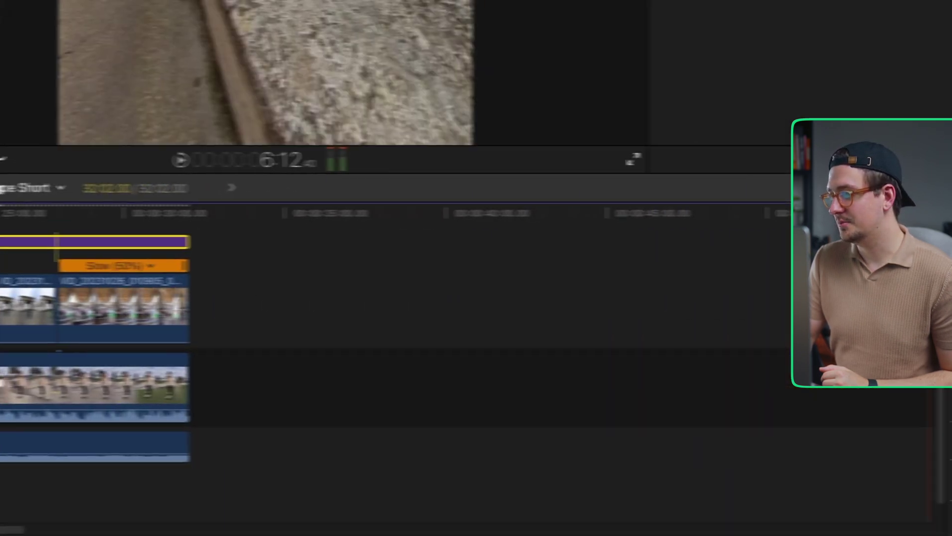
- Search the effects for "lut" and apply Custom LUT to the adjustment layer
{"action": "key", "text": "super+5"}
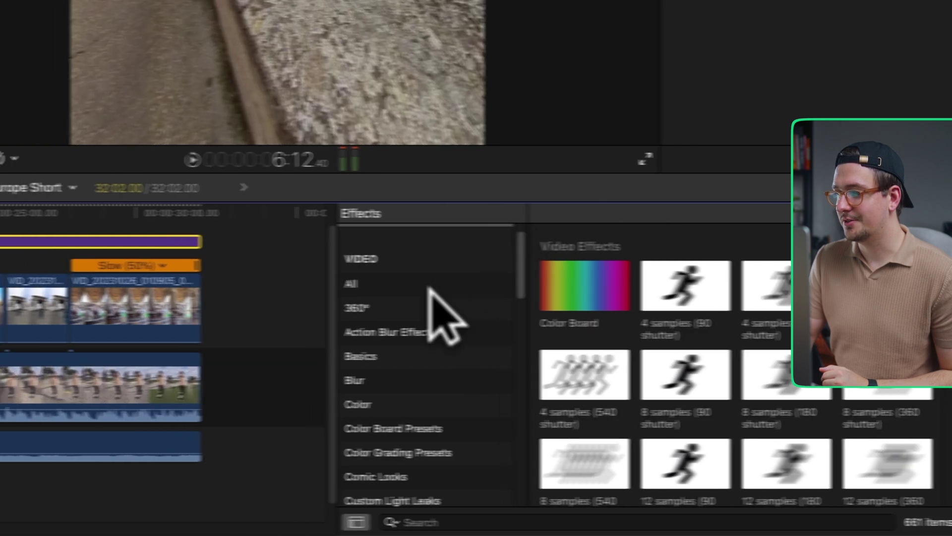
{"action": "scroll", "coordinate": [347, 317], "scroll_direction": "up", "scroll_amount": 2}
{"action": "left_click", "coordinate": [262, 234]}
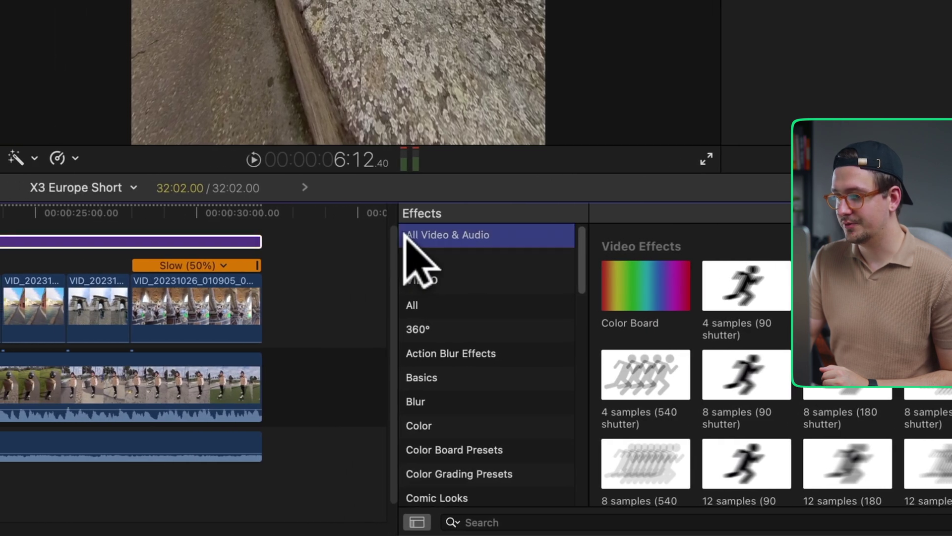
{"action": "left_click", "coordinate": [482, 520]}
{"action": "type", "text": "lut"}
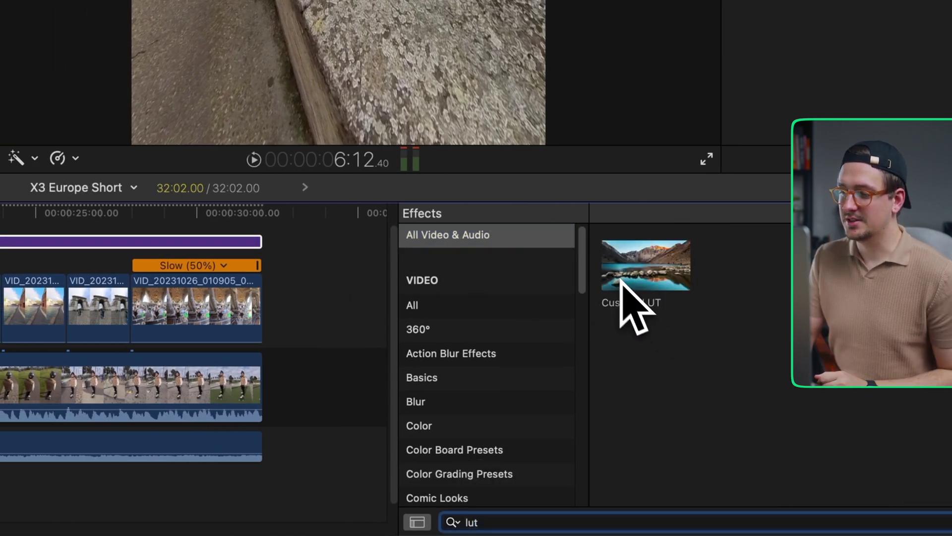
{"action": "left_click_drag", "start_coordinate": [624, 280], "coordinate": [91, 239]}
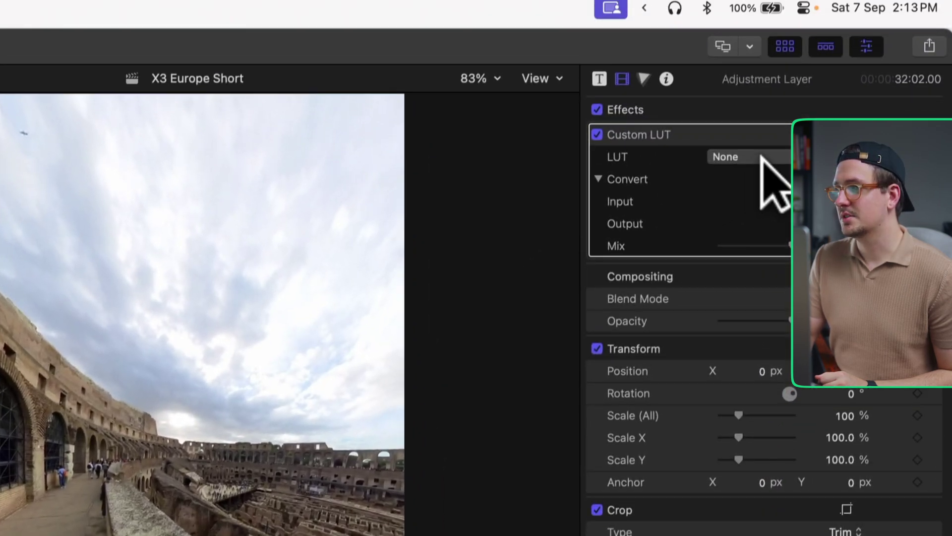
- Set the adjustment layer's LUT to LUT02_w:Curves and skim the timeline to check the colour grade
{"action": "left_click", "coordinate": [779, 58]}
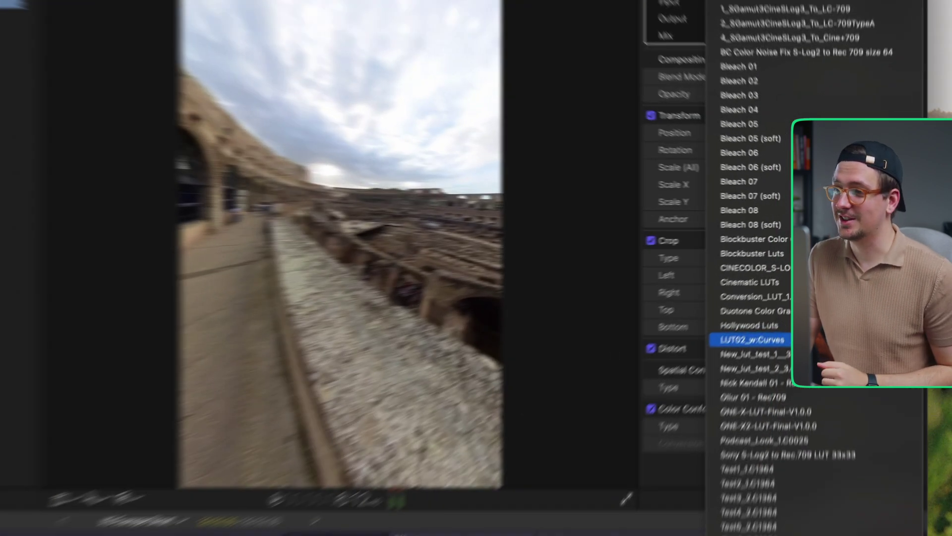
{"action": "left_click", "coordinate": [781, 283]}
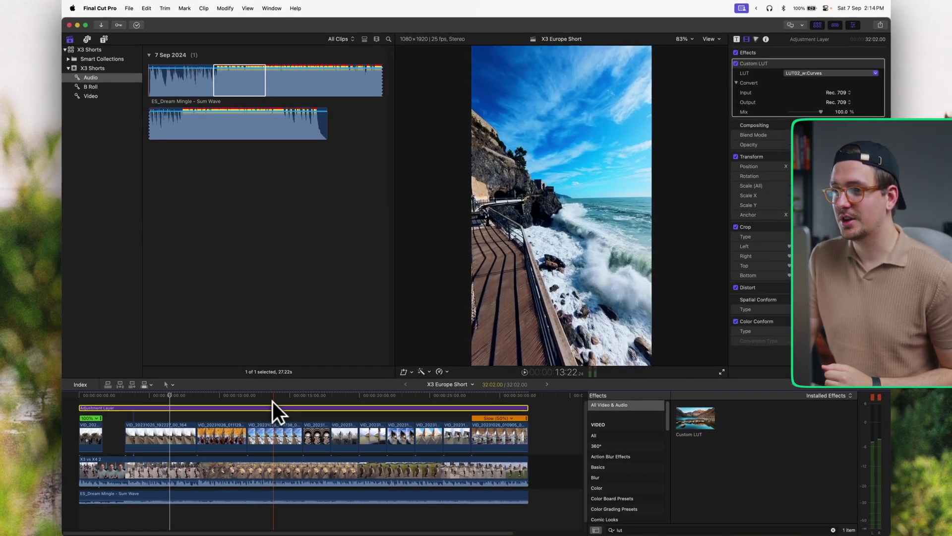
{"action": "left_click", "coordinate": [237, 394]}
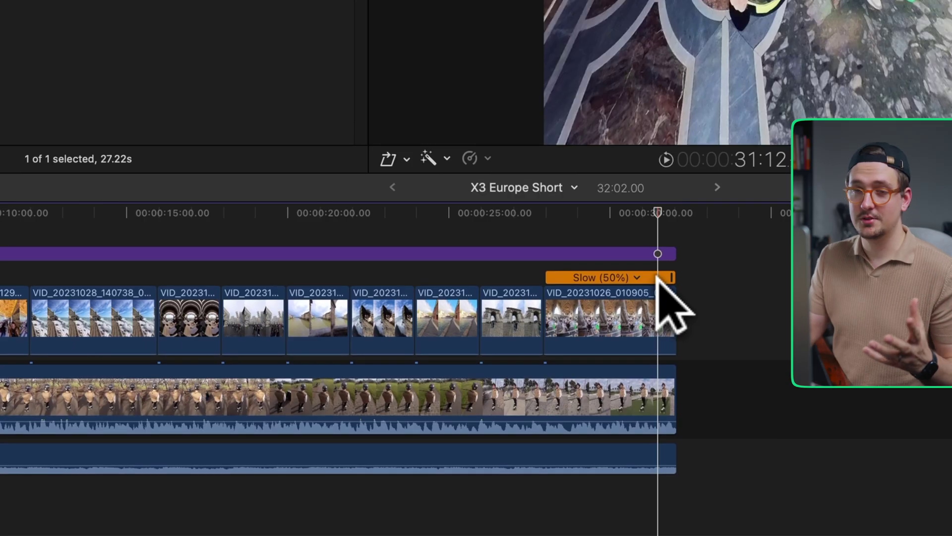
- Extend the end of the final 50% slow-motion B-roll clip to a duration of 5:09
{"action": "key", "text": "super+equal"}
{"action": "key", "text": "super+equal"}
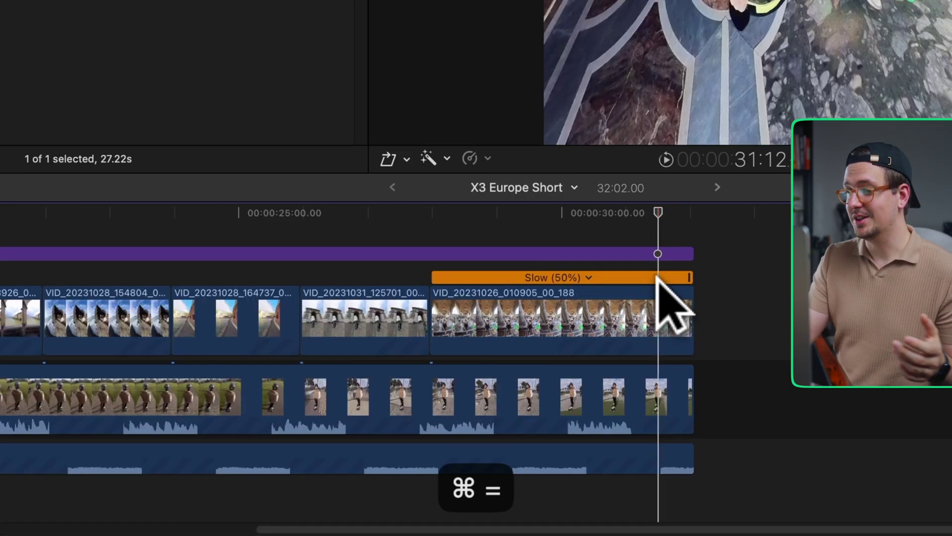
{"action": "left_click", "coordinate": [516, 330]}
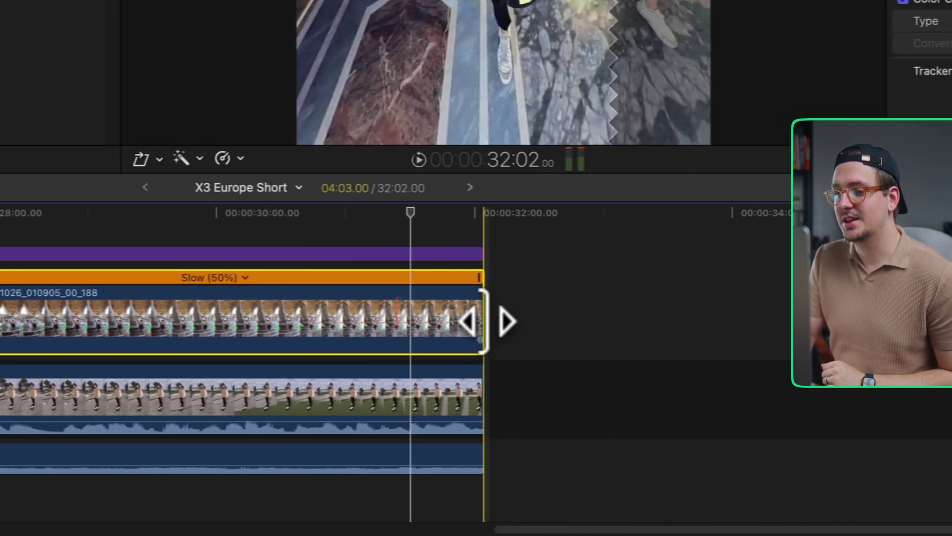
{"action": "mouse_move", "coordinate": [628, 319]}
{"action": "left_mouse_down"}
{"action": "mouse_move", "coordinate": [764, 320]}
{"action": "mouse_move", "coordinate": [623, 319]}
{"action": "left_mouse_up"}
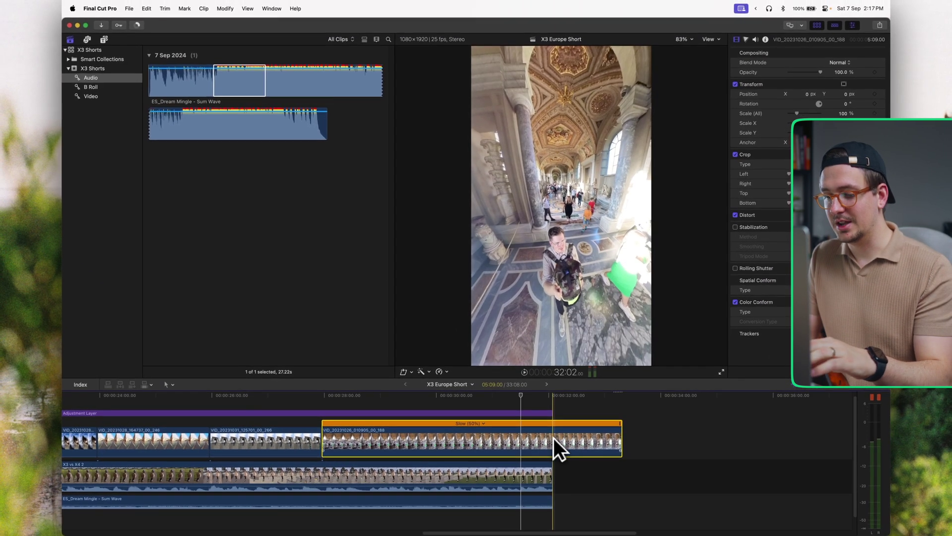
- Split the final slow-motion clip where the main footage ends and move the leftover piece to the start, above the opening B-roll
{"action": "key", "text": "super+b"}
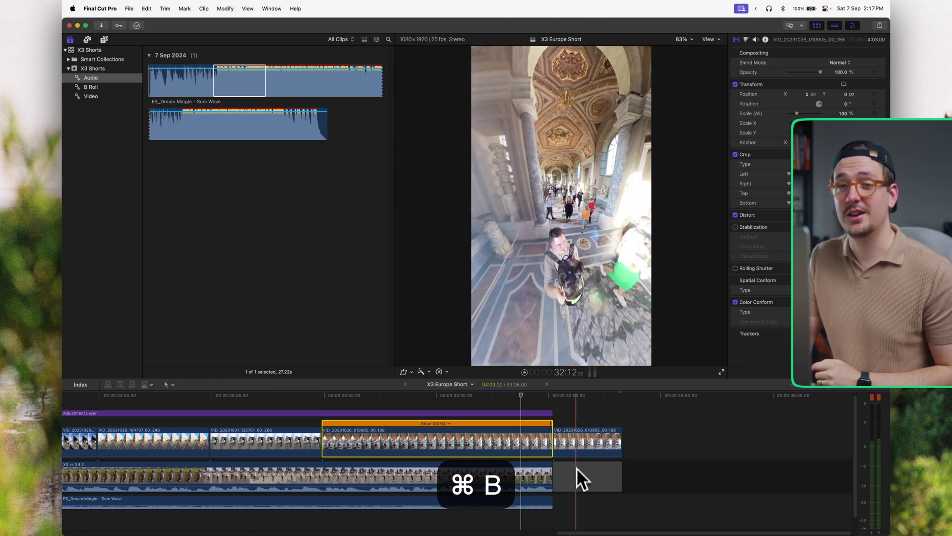
{"action": "key", "text": "super+minus"}
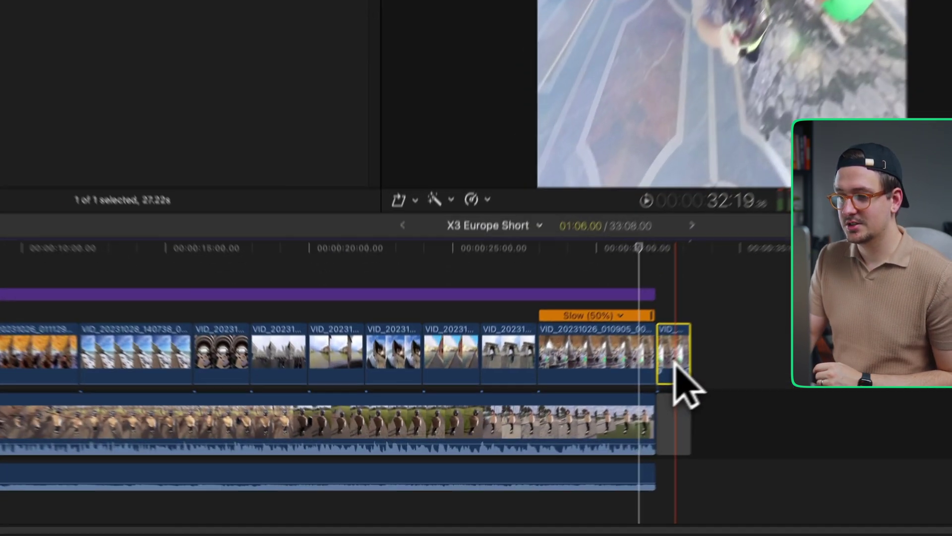
{"action": "left_click_drag", "start_coordinate": [541, 451], "coordinate": [109, 416]}
{"action": "left_click_drag", "start_coordinate": [85, 258], "coordinate": [37, 266]}
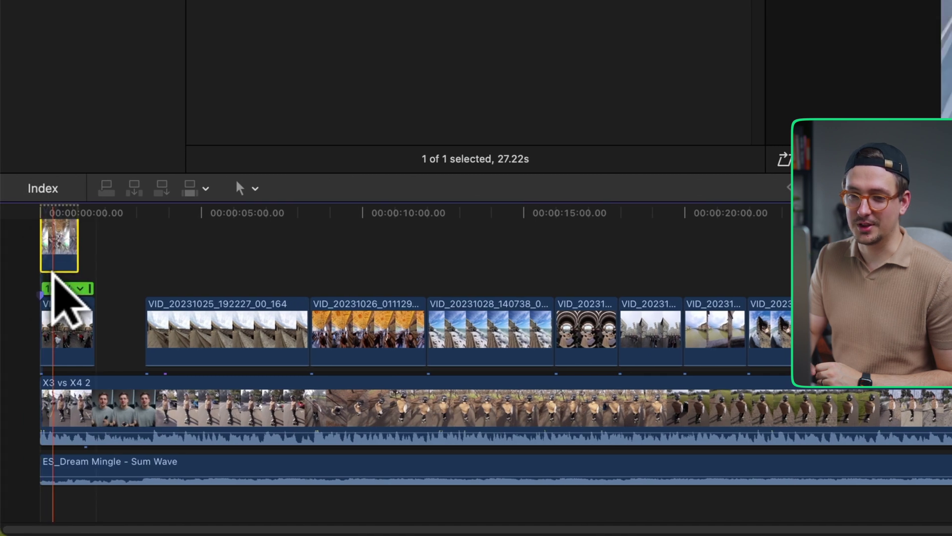
- Delete the empty gap after the main footage and trim the piece moved to the opening to a duration of 20 frames
{"action": "left_click", "coordinate": [645, 400]}
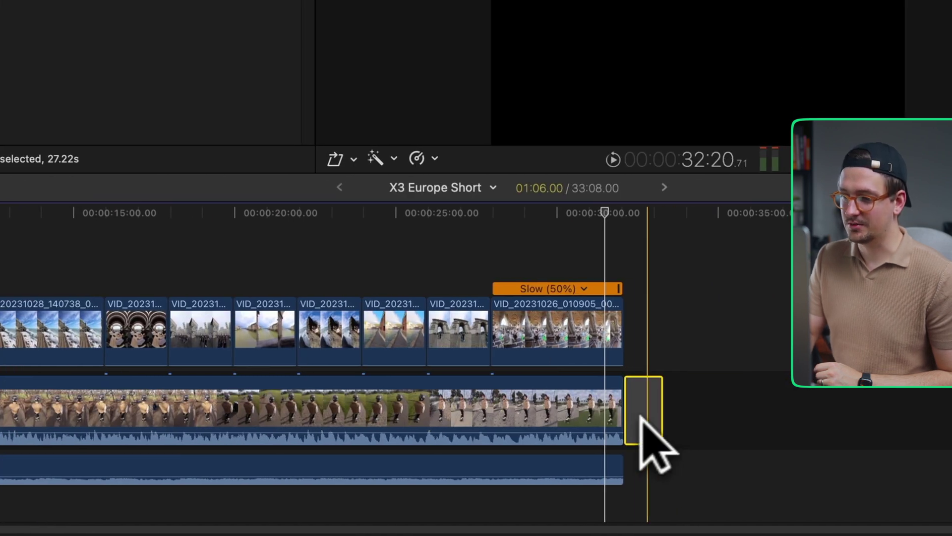
{"action": "key", "text": "BackSpace"}
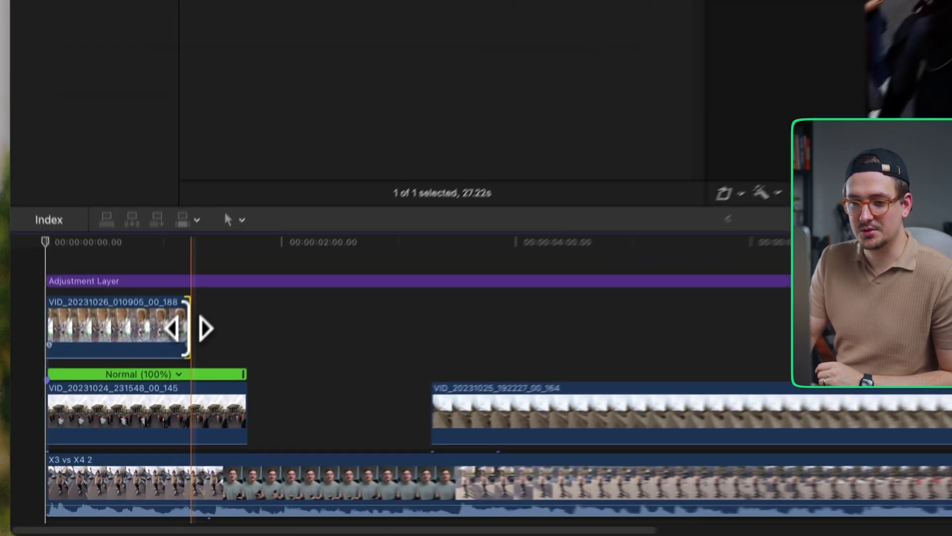
{"action": "left_click_drag", "start_coordinate": [189, 329], "coordinate": [132, 330]}
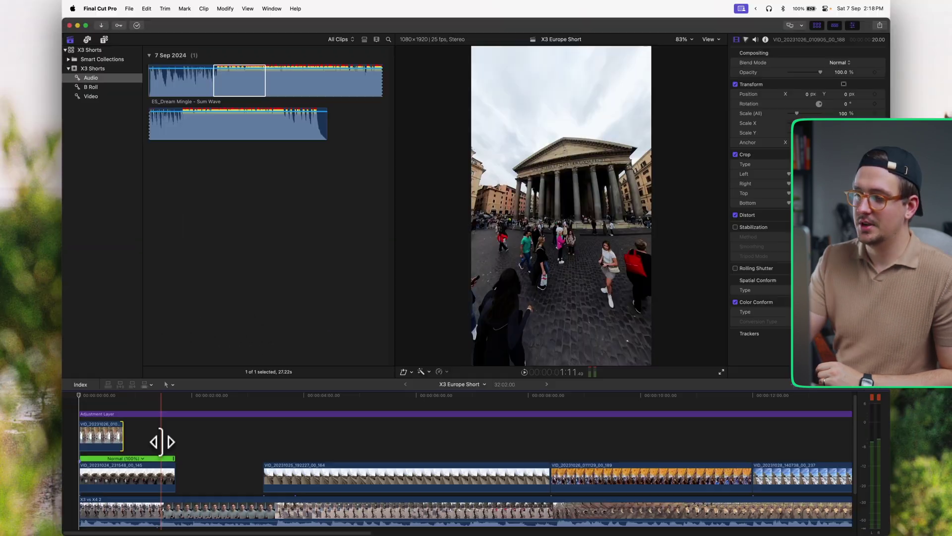
- Play the end and the opening of the short to check how the split clip loops
{"action": "key", "text": "super+minus"}
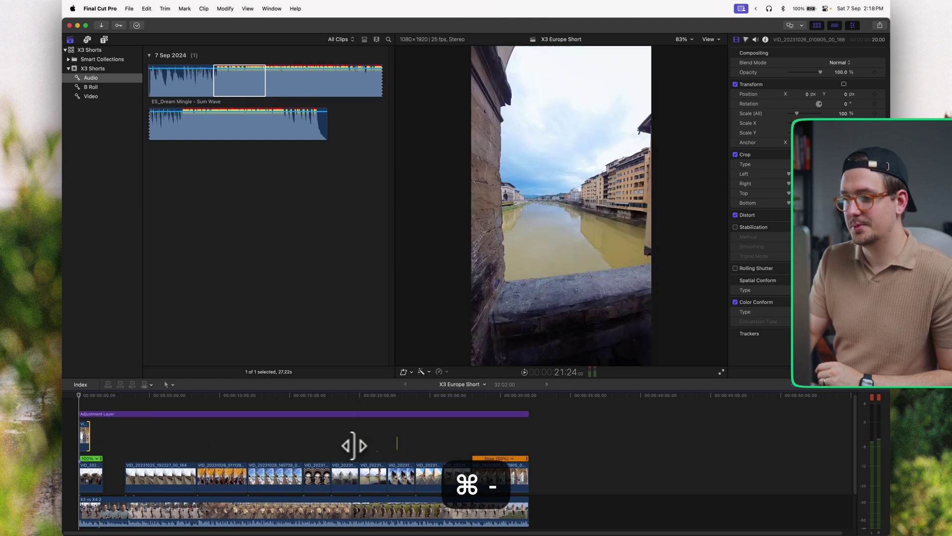
{"action": "scroll", "coordinate": [397, 442], "scroll_direction": "down", "scroll_amount": 2}
{"action": "key", "text": "space"}
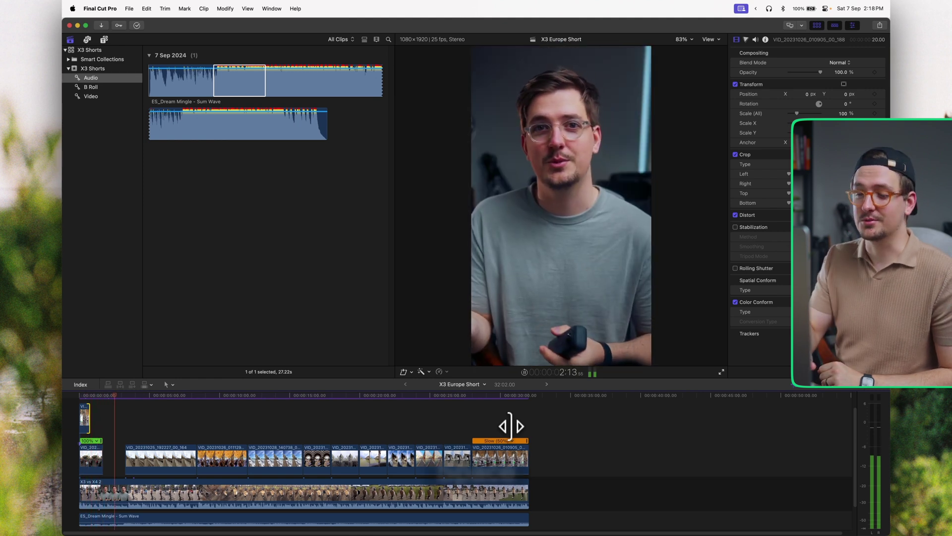
{"action": "key", "text": "space"}
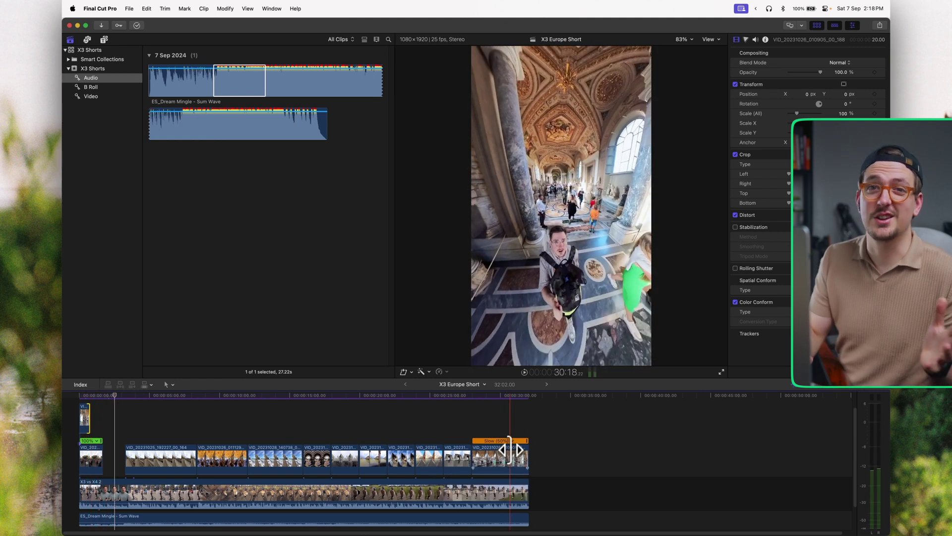
{"action": "key", "text": "space"}
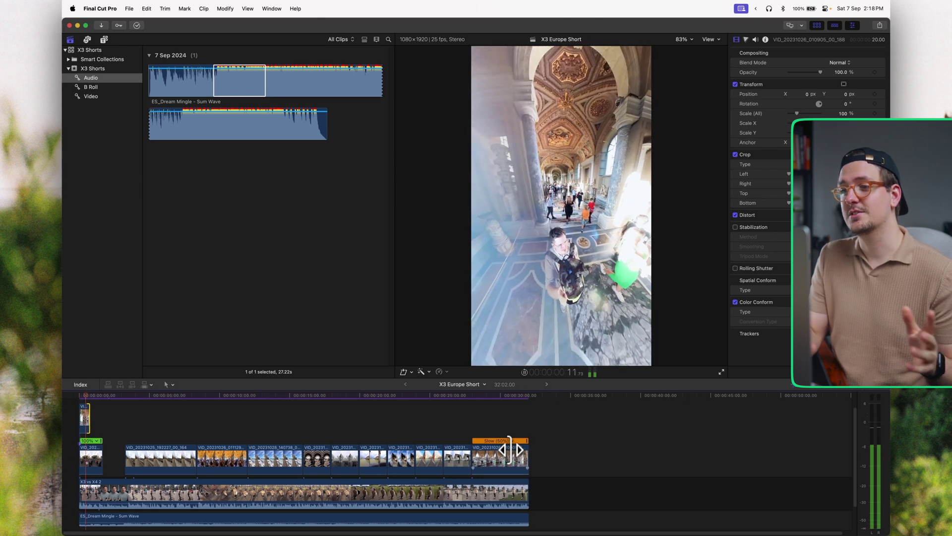
{"action": "key", "text": "space"}
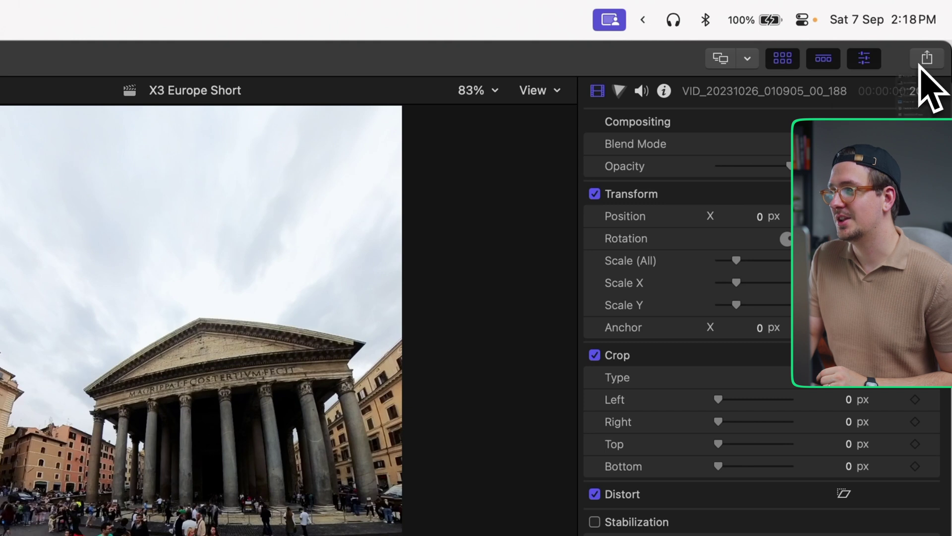
- Start a file export of the short and set its format to Video and Audio
{"action": "left_click", "coordinate": [923, 62]}
{"action": "left_click", "coordinate": [818, 110]}
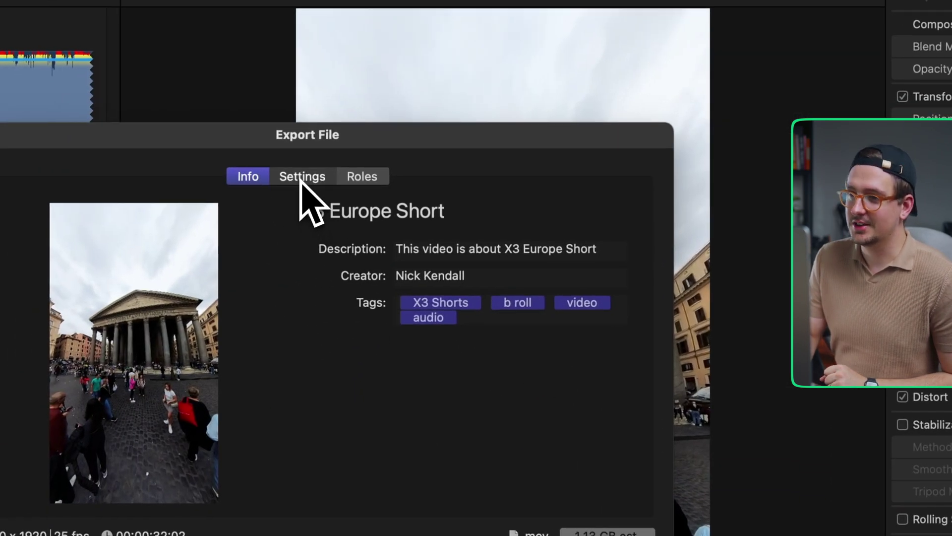
{"action": "left_click", "coordinate": [301, 178]}
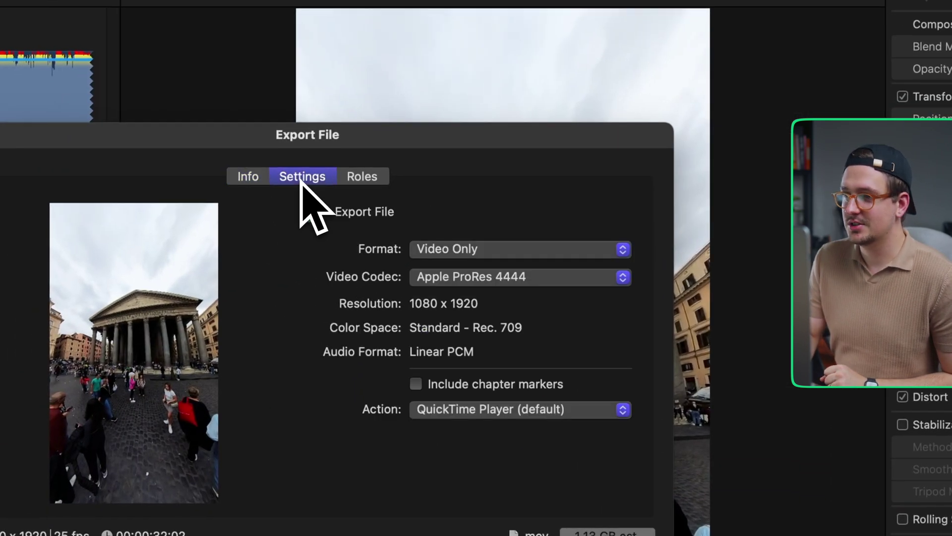
{"action": "left_click", "coordinate": [437, 251]}
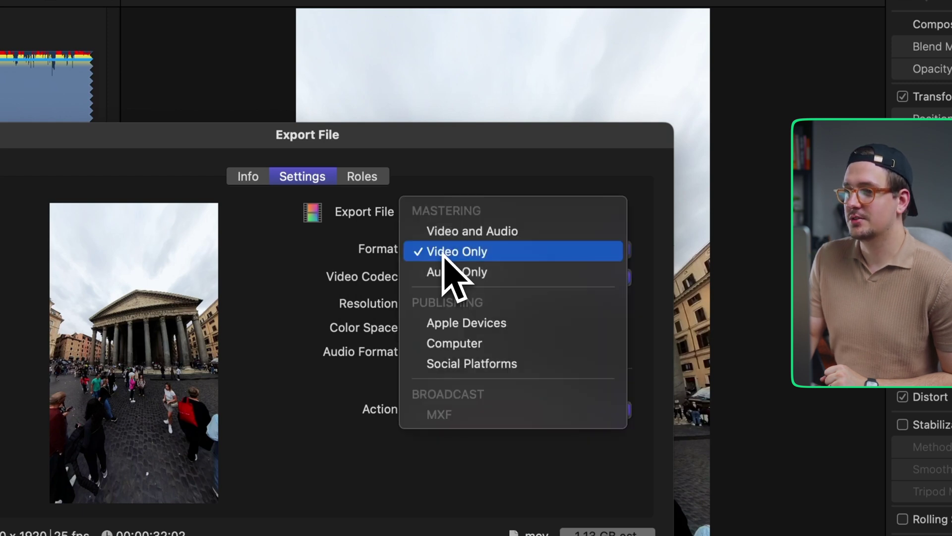
{"action": "left_click", "coordinate": [510, 232]}
{"action": "left_click", "coordinate": [516, 250]}
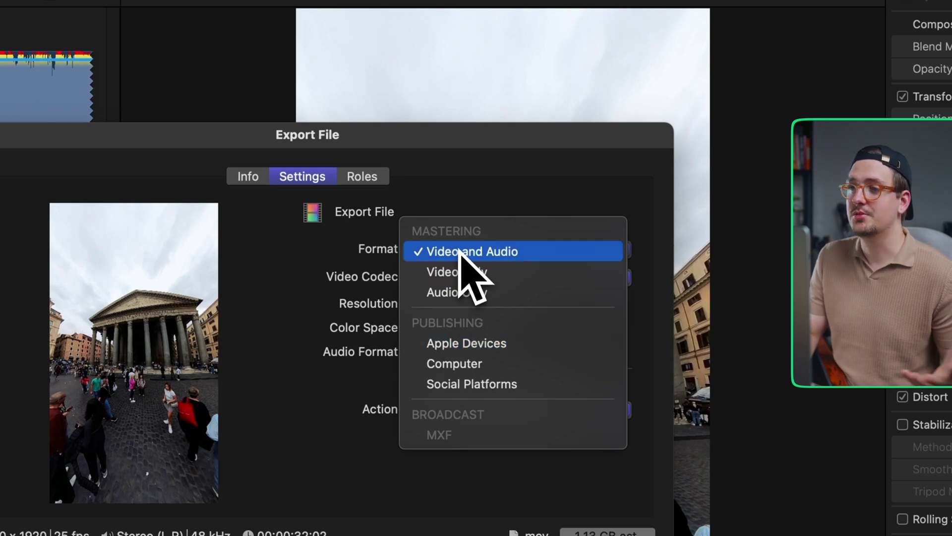
{"action": "left_click", "coordinate": [462, 200]}
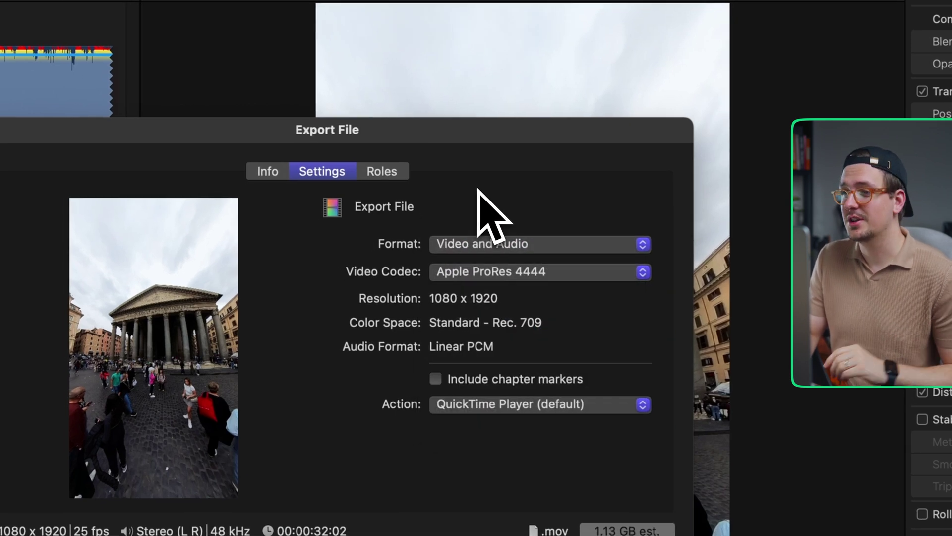
- Set the export's video codec to H.264 and save the file as X3 Europe Short in the X3 Short folder
{"action": "left_click", "coordinate": [466, 274]}
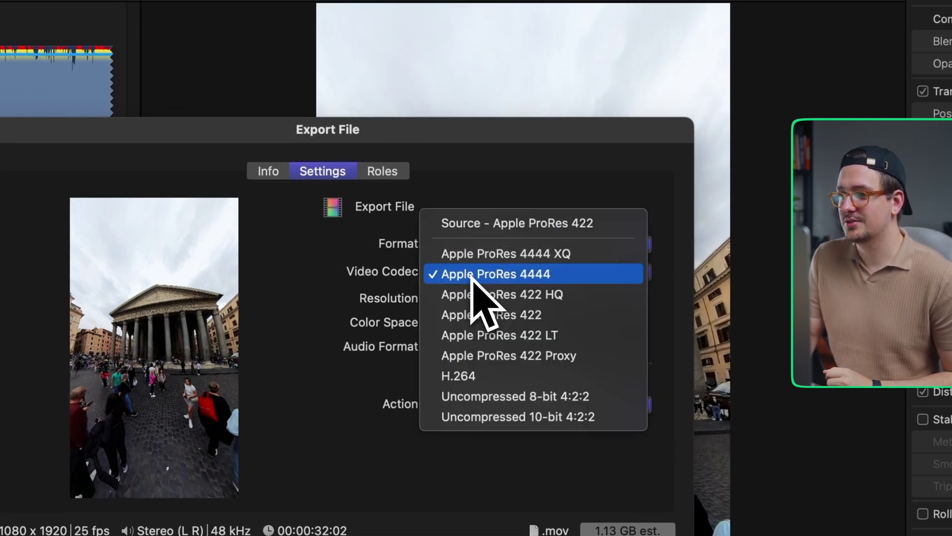
{"action": "left_click", "coordinate": [480, 375]}
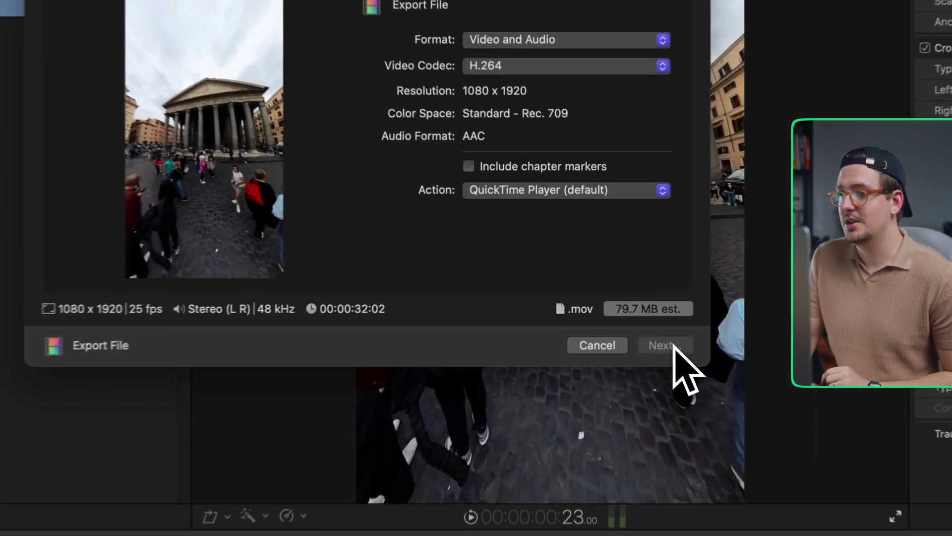
{"action": "left_click", "coordinate": [616, 293]}
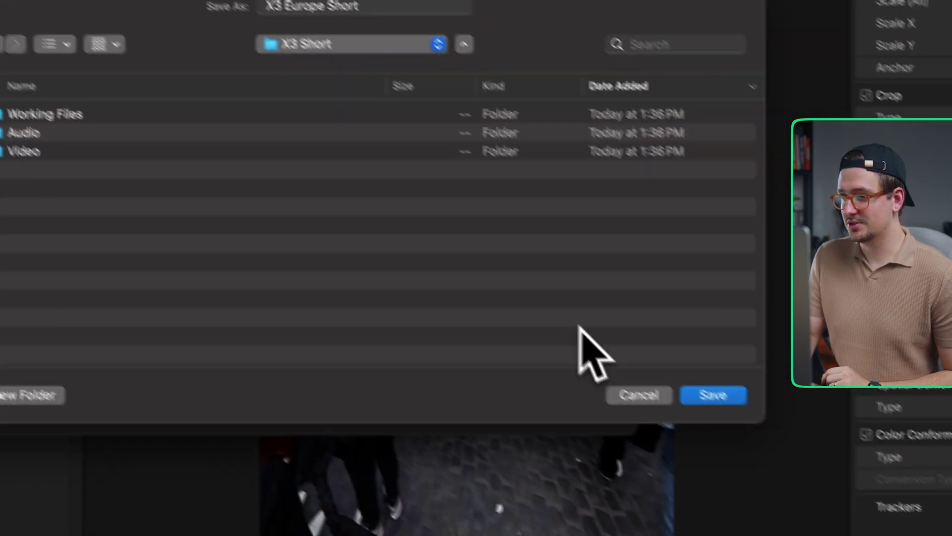
{"action": "left_click", "coordinate": [712, 396]}
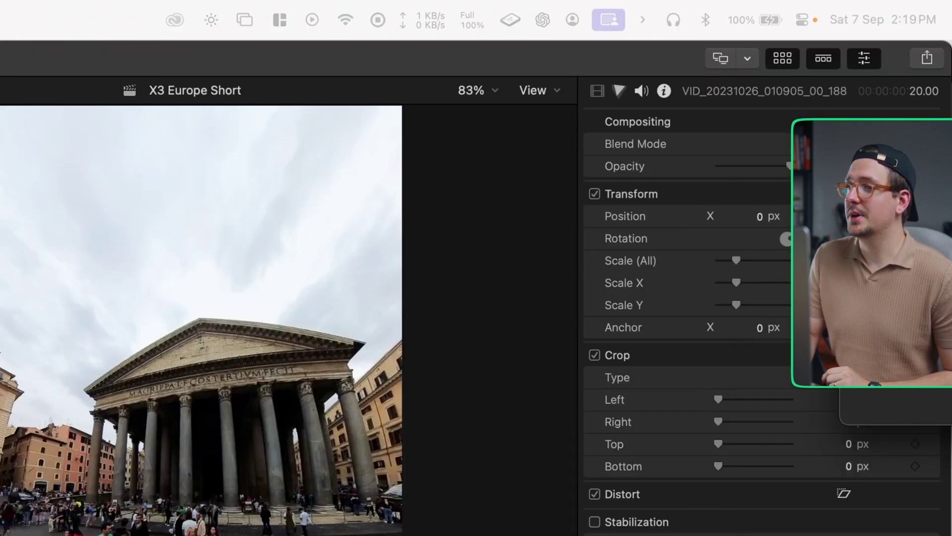
- Monitor the sharing progress in Background Tasks, then pause and close the exported movie in QuickTime Player
{"action": "left_click", "coordinate": [109, 41]}
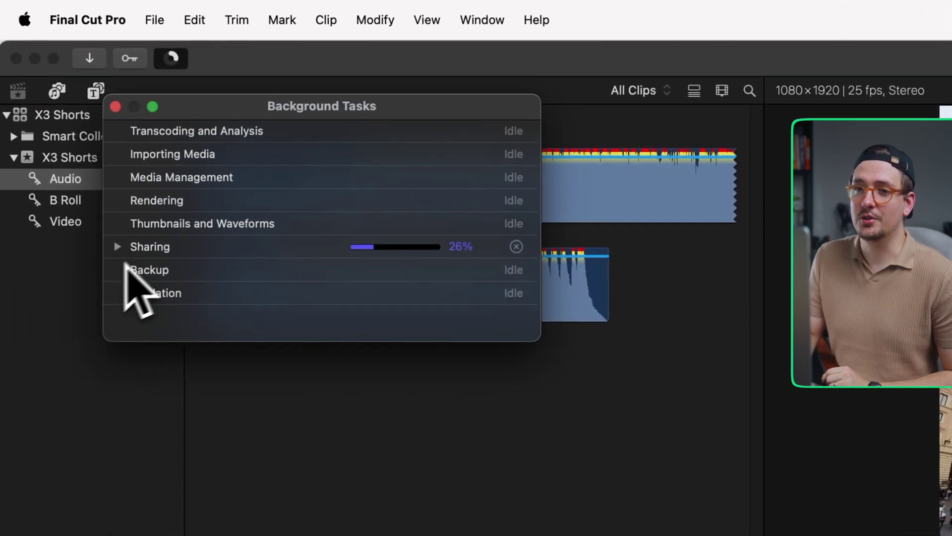
{"action": "left_click", "coordinate": [118, 246]}
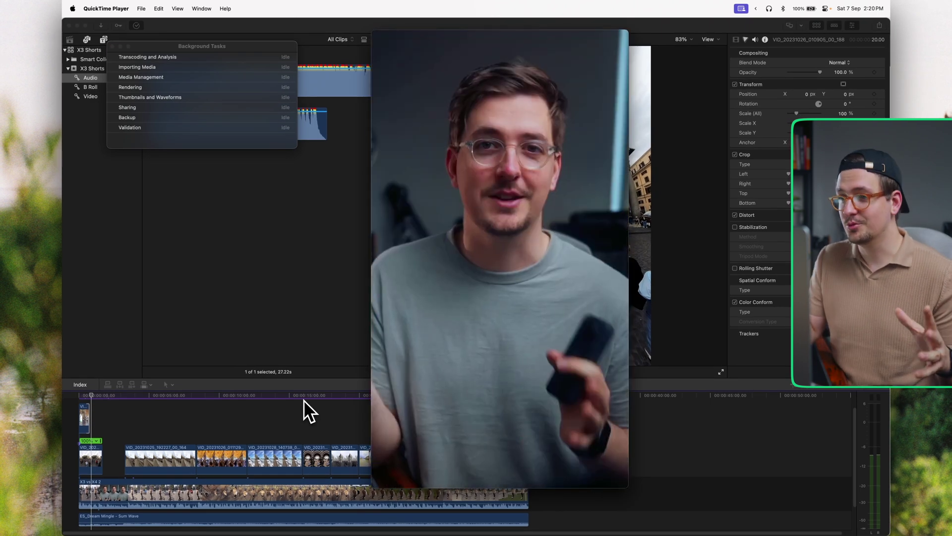
{"action": "key", "text": "space"}
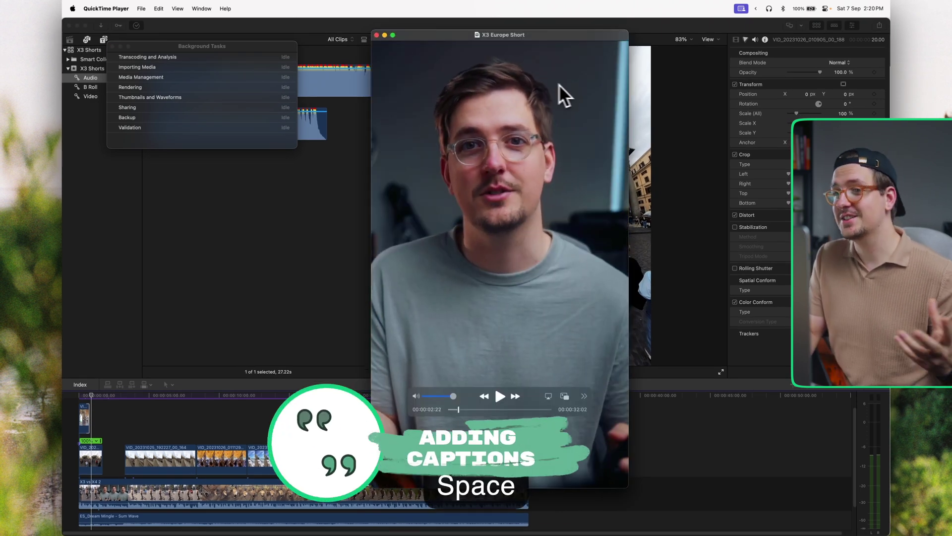
{"action": "key", "text": "super+w"}
- Switch to the Riverside dashboard in Chrome and upload X3 Europe Short.mov from the X3 Short folder
{"action": "mouse_move", "coordinate": [386, 523]}
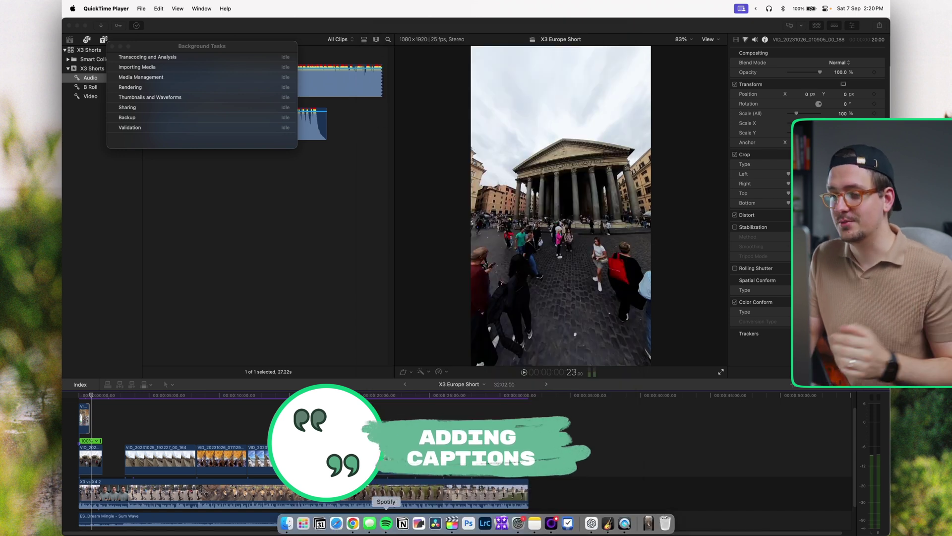
{"action": "left_click", "coordinate": [353, 523]}
{"action": "left_click", "coordinate": [96, 81]}
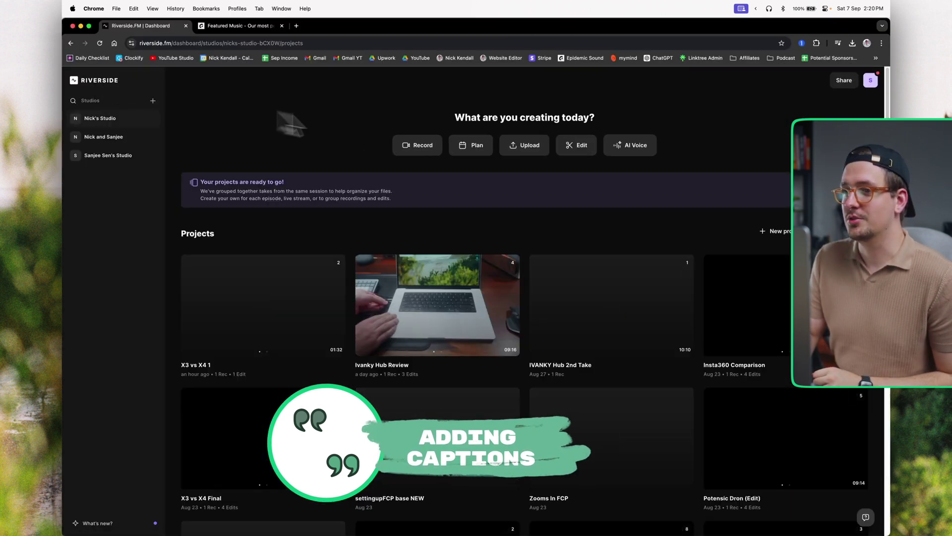
{"action": "left_click", "coordinate": [521, 158]}
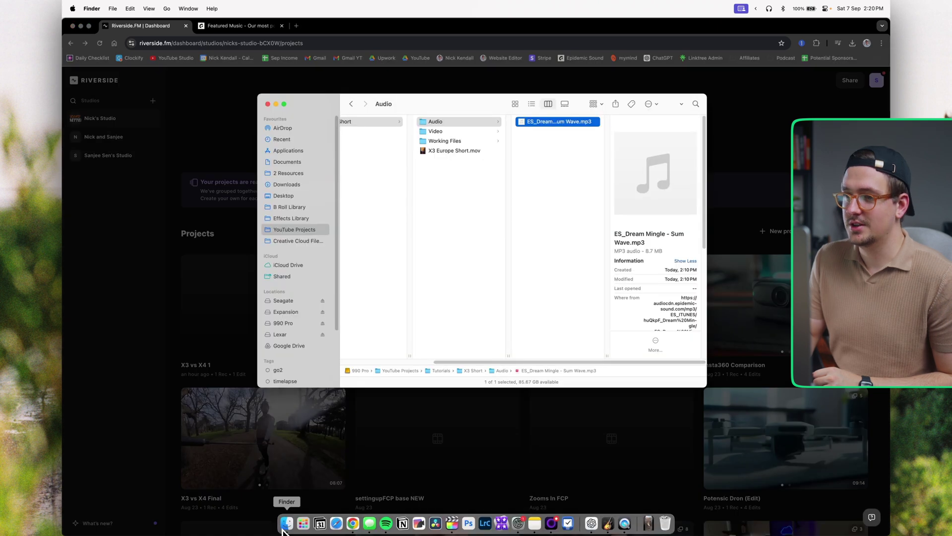
{"action": "left_click", "coordinate": [446, 150]}
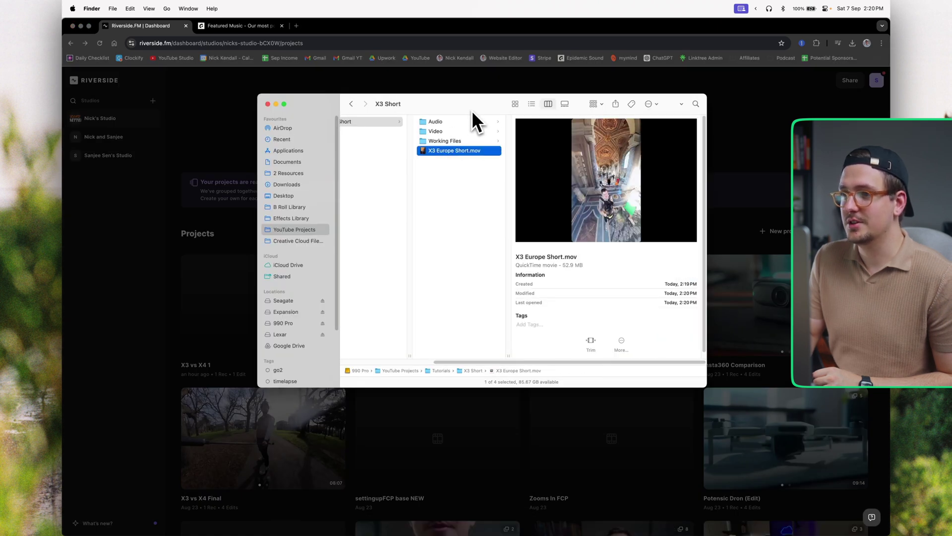
{"action": "left_click_drag", "start_coordinate": [472, 110], "coordinate": [279, 223]}
{"action": "left_click_drag", "start_coordinate": [253, 263], "coordinate": [527, 317]}
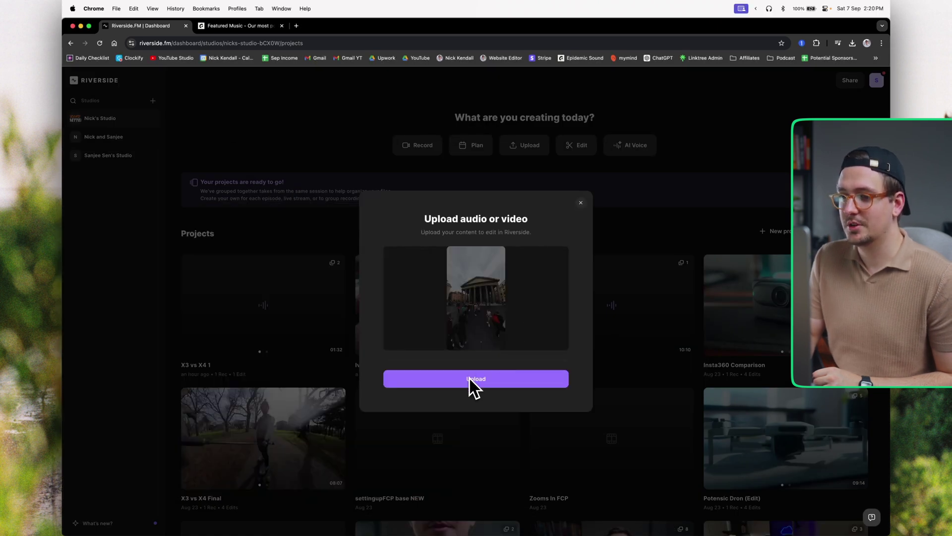
{"action": "left_click", "coordinate": [469, 379]}
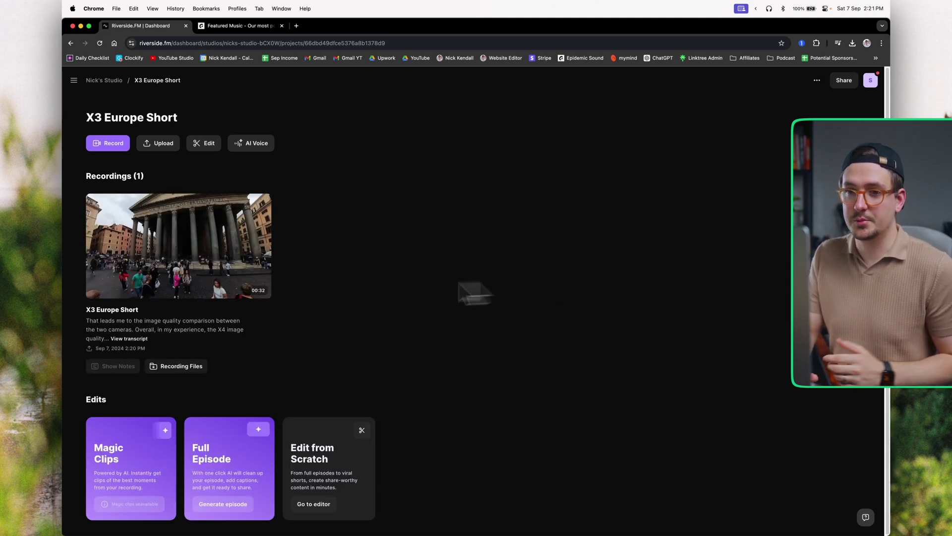
- Open the uploaded X3 Europe Short recording in the editor and add captions to the video
{"action": "mouse_move", "coordinate": [183, 275]}
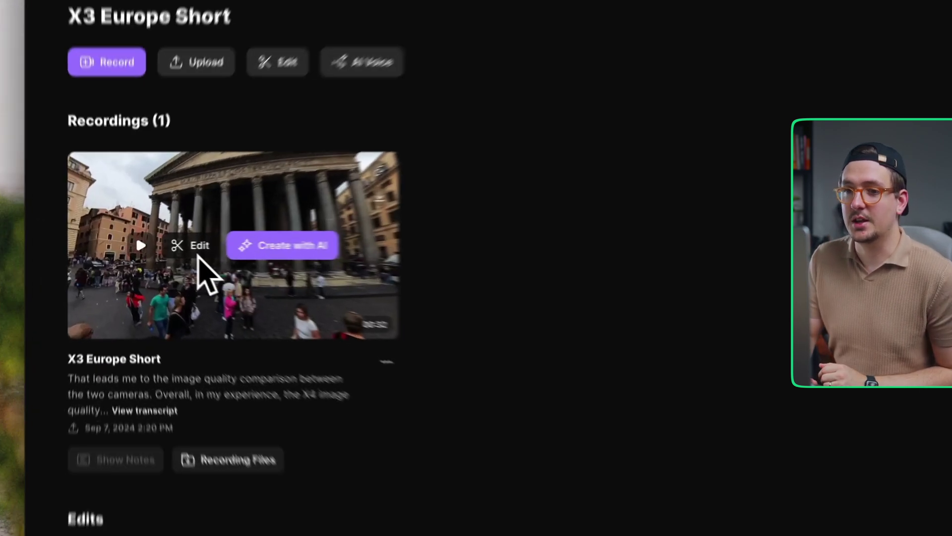
{"action": "left_click", "coordinate": [197, 252]}
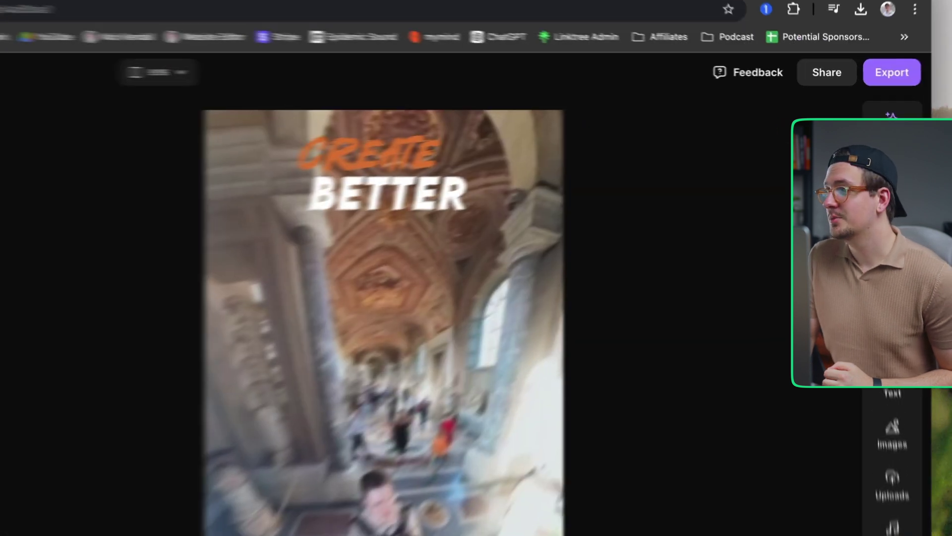
{"action": "left_click", "coordinate": [869, 139]}
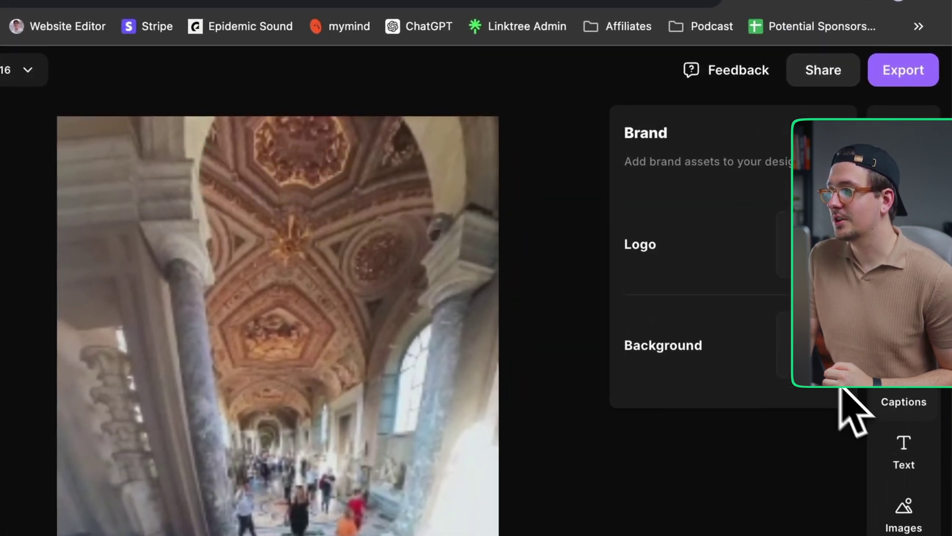
{"action": "left_click", "coordinate": [895, 399]}
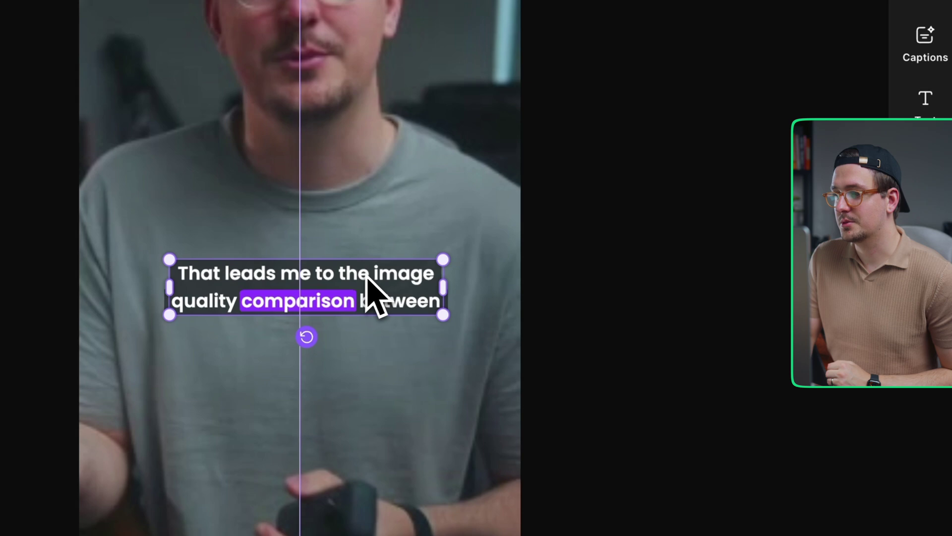
- Limit the captions to 1 line and set their highlight colour to the Unicorn gradient
{"action": "left_click", "coordinate": [334, 232]}
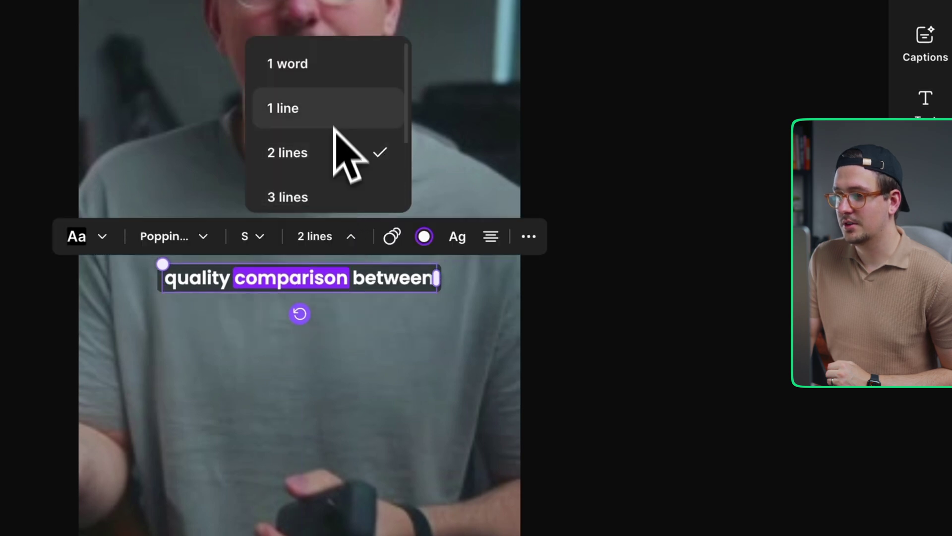
{"action": "left_click", "coordinate": [333, 110]}
{"action": "left_click", "coordinate": [420, 236]}
{"action": "left_click", "coordinate": [465, 189]}
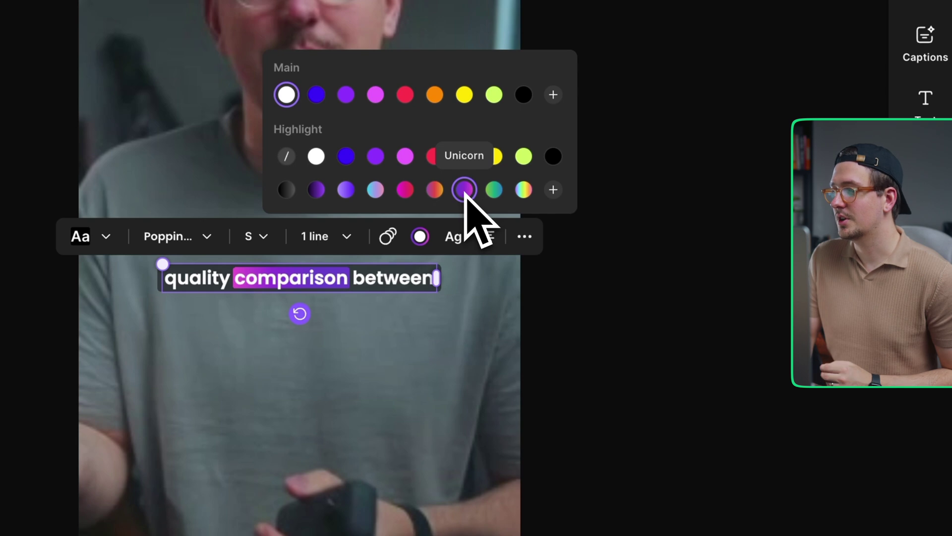
- Play the captioned video to check the captions and open its export options
{"action": "key", "text": "space"}
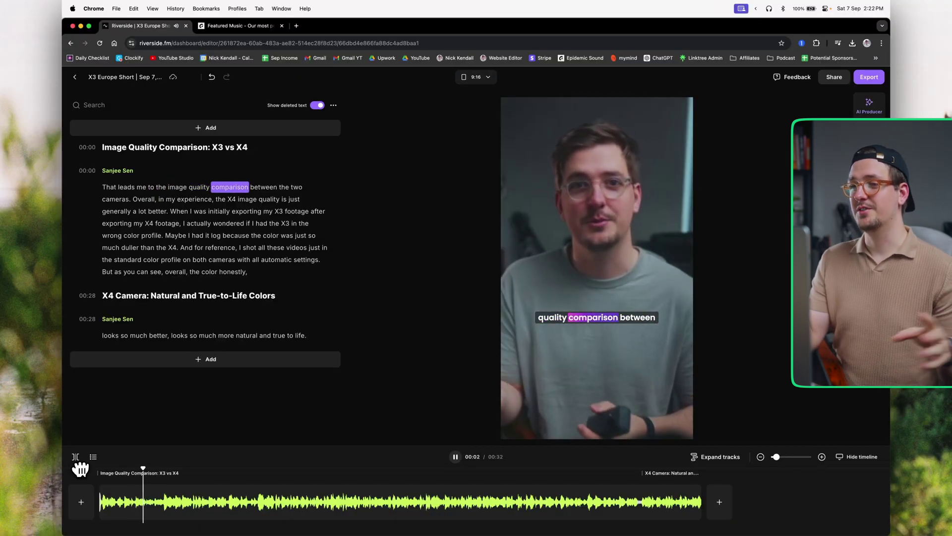
{"action": "key", "text": "space"}
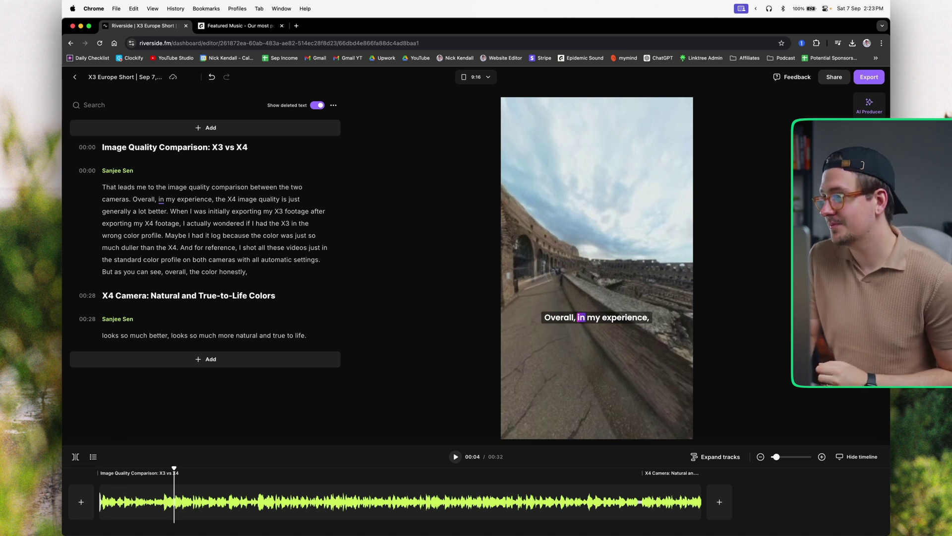
{"action": "left_click", "coordinate": [869, 77]}
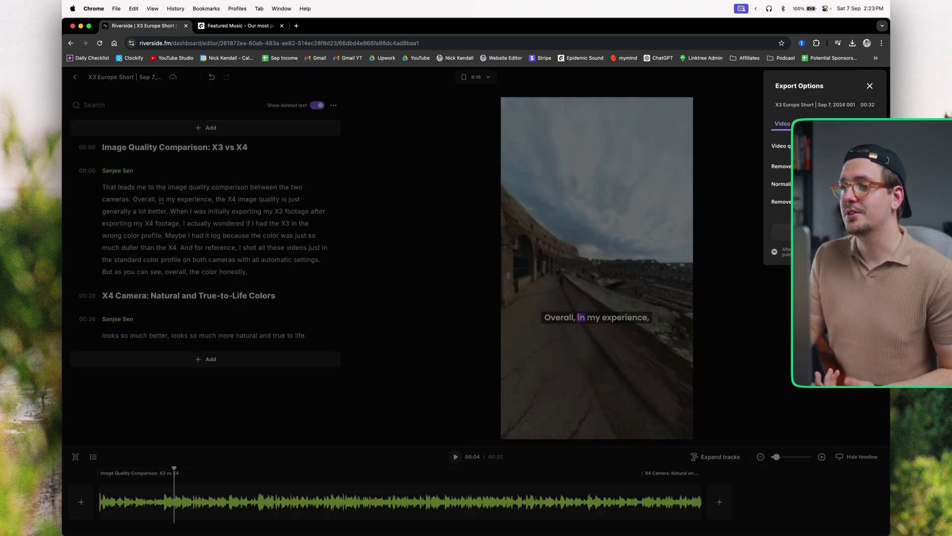